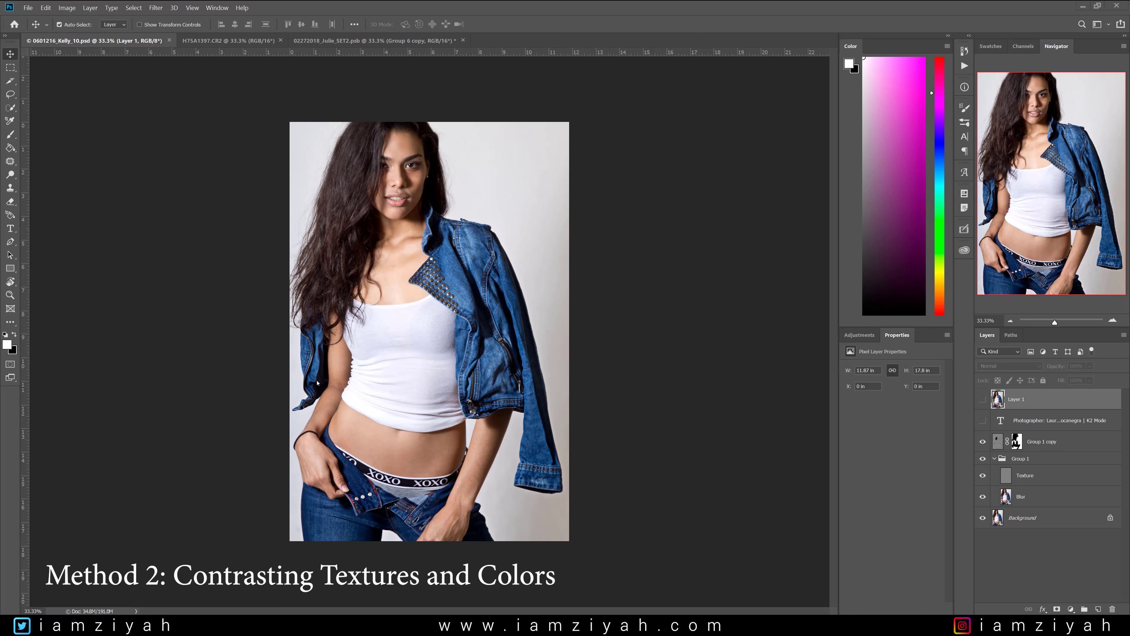
View the other open photo with the race car, and return to the denim jacket portrait.
{"action": "key", "text": "ctrl+Tab"}
{"action": "key", "text": "ctrl+Tab"}
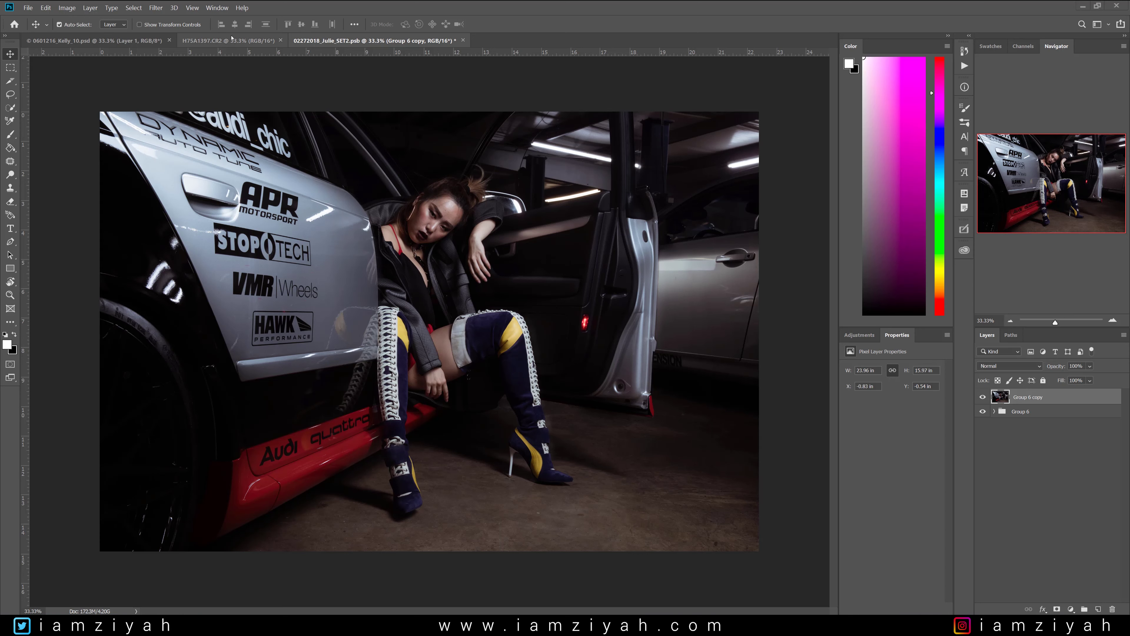
{"action": "left_click", "coordinate": [114, 41]}
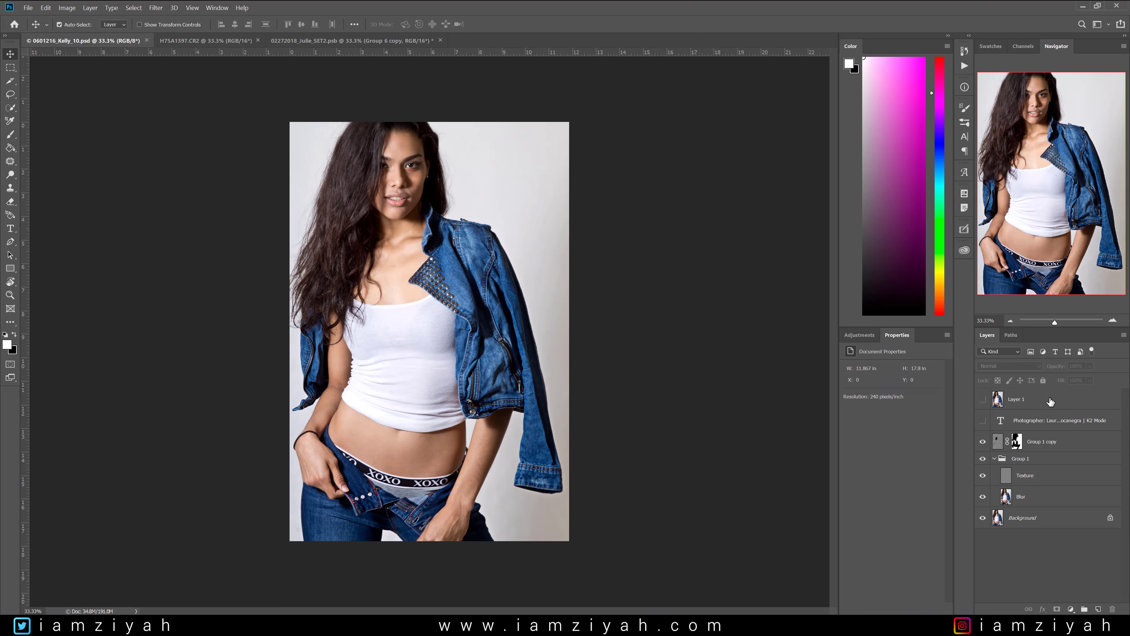
Group all layers above the Background and create a merged copy of the group and Background at the top of the stack.
{"action": "left_click", "coordinate": [1042, 494], "text": "shift"}
{"action": "key", "text": "ctrl+g"}
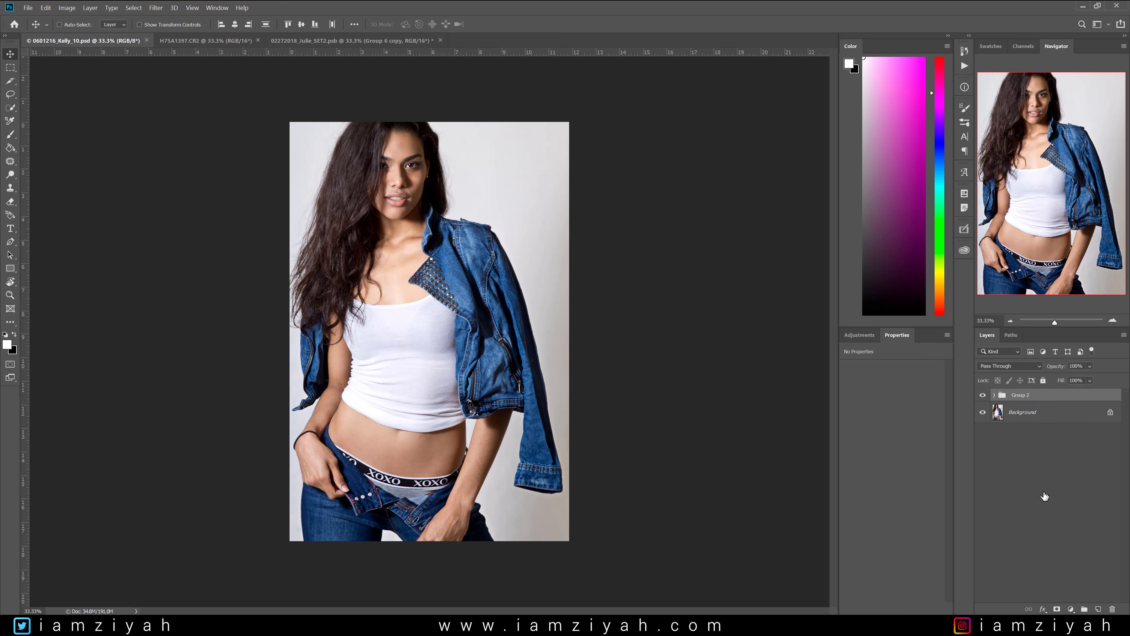
{"action": "left_click", "coordinate": [1053, 419], "text": "shift"}
{"action": "right_click", "coordinate": [1050, 416]}
{"action": "left_click", "coordinate": [952, 476]}
Duplicate the merged layer and apply a High Pass filter to the copy with a radius near 7.6 pixels.
{"action": "left_click_drag", "start_coordinate": [1055, 323], "coordinate": [1063, 322]}
{"action": "left_click_drag", "start_coordinate": [1057, 195], "coordinate": [1066, 162]}
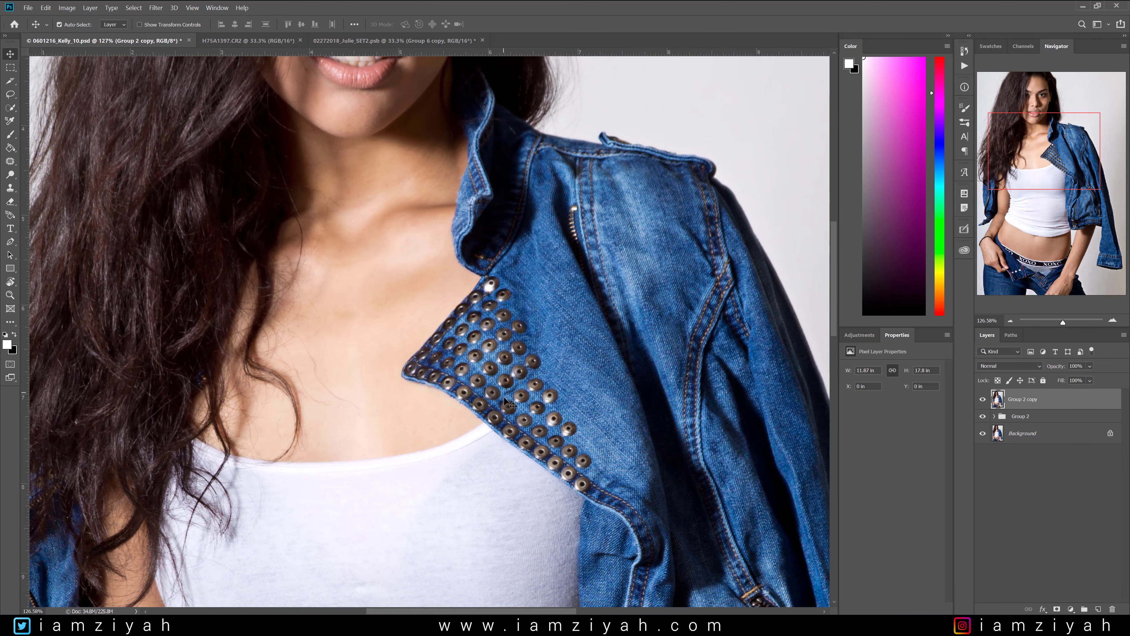
{"action": "left_click_drag", "start_coordinate": [1046, 170], "coordinate": [1042, 128]}
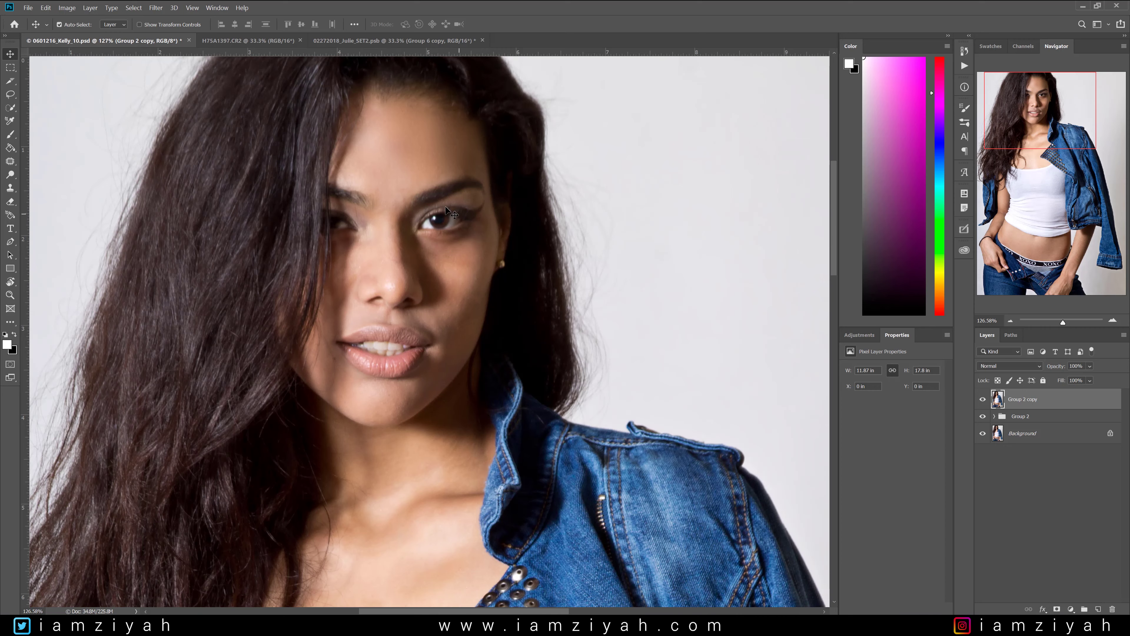
{"action": "scroll", "coordinate": [457, 346], "scroll_direction": "down", "scroll_amount": 8}
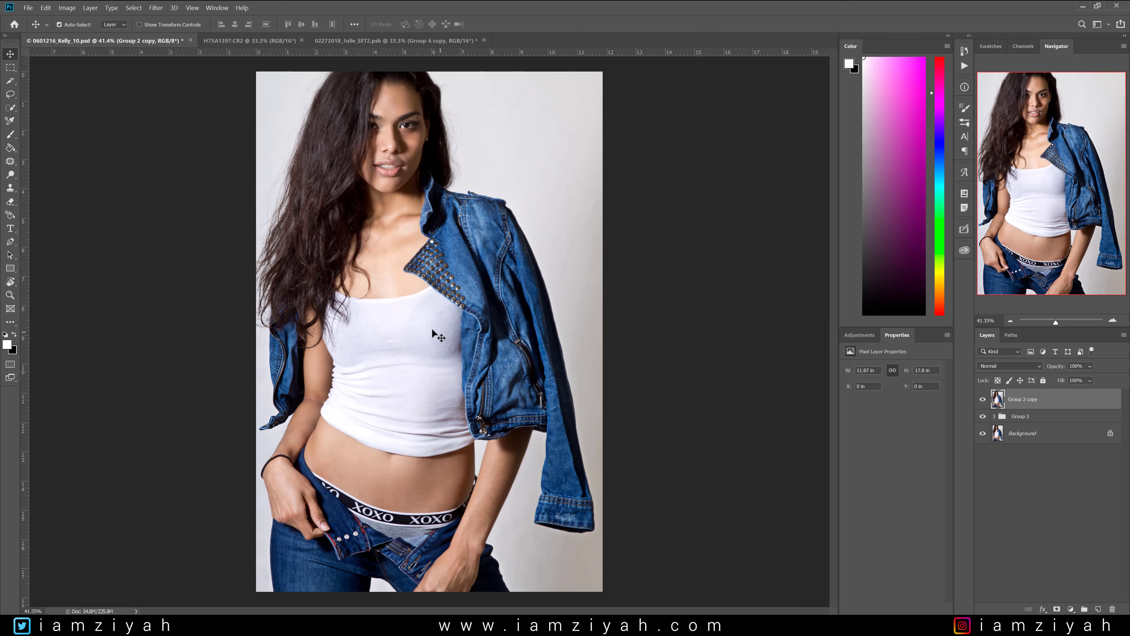
{"action": "key", "text": "j"}
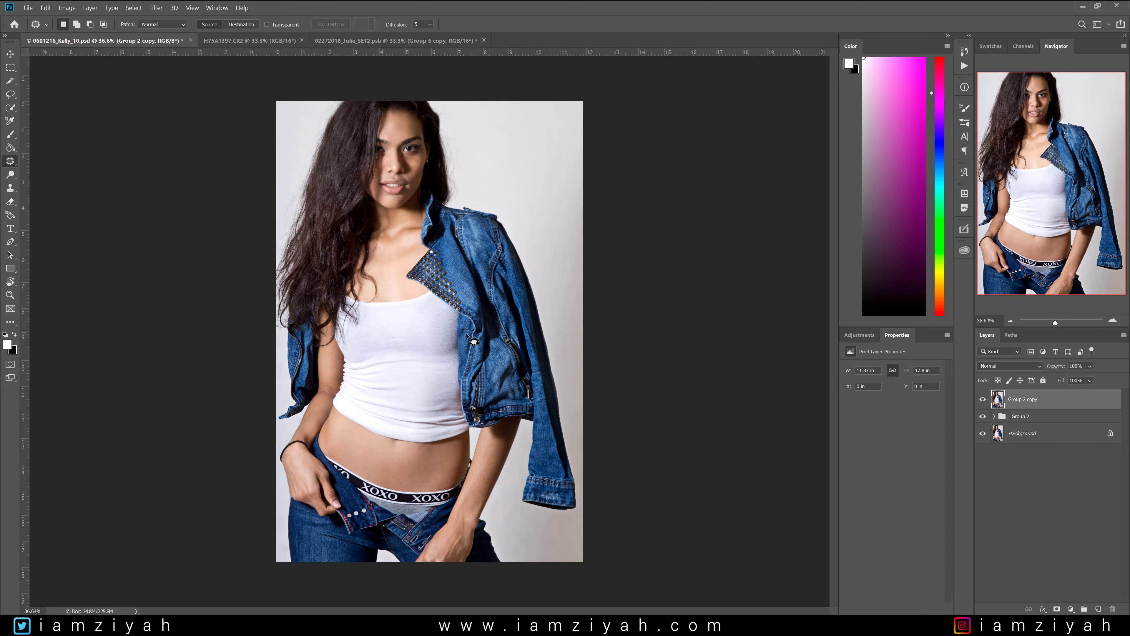
{"action": "key", "text": "ctrl+j"}
{"action": "left_click", "coordinate": [155, 8]}
{"action": "mouse_move", "coordinate": [165, 206]}
{"action": "left_click", "coordinate": [276, 216]}
{"action": "left_click_drag", "start_coordinate": [527, 297], "coordinate": [521, 298]}
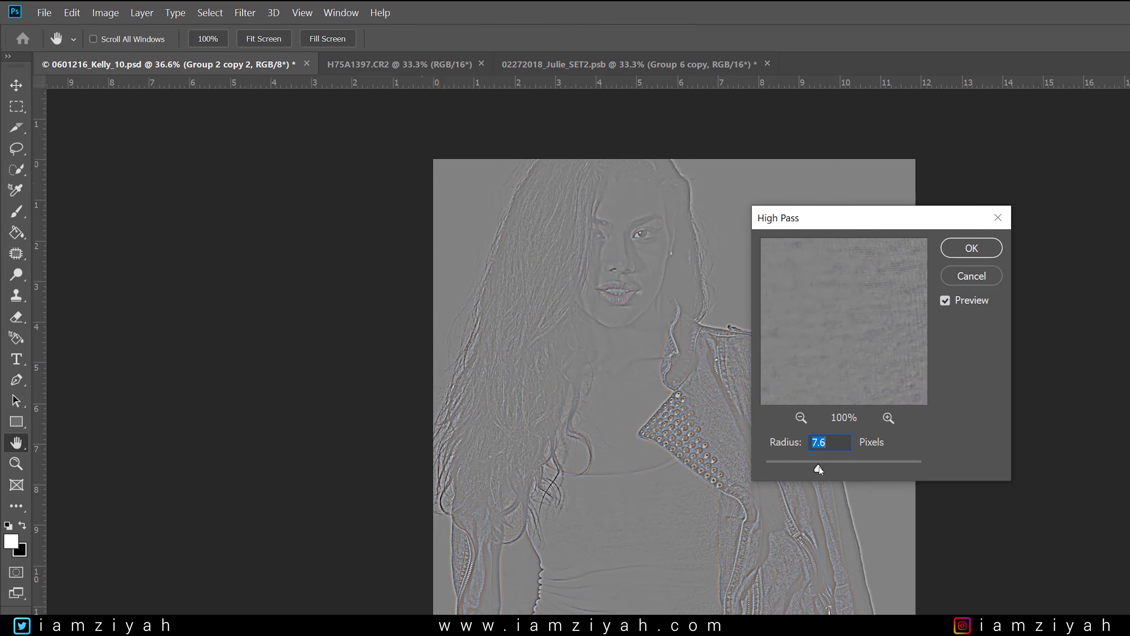
{"action": "left_click_drag", "start_coordinate": [819, 469], "coordinate": [821, 470]}
{"action": "left_click", "coordinate": [987, 245]}
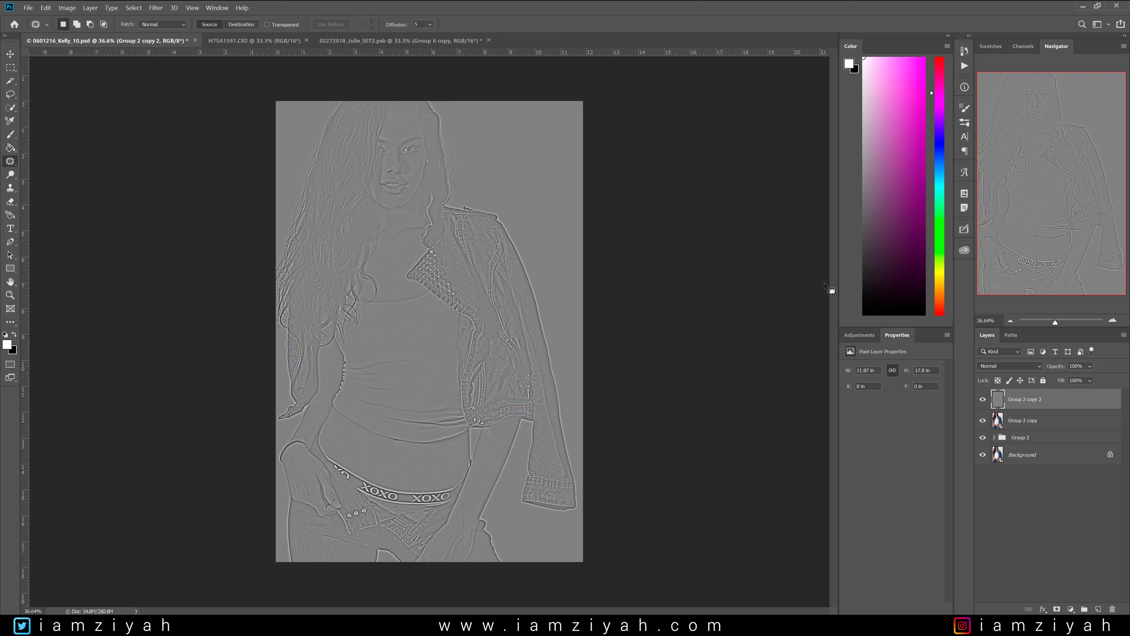
Blend the High Pass layer in Soft Light and add a black layer mask to it.
{"action": "left_click", "coordinate": [1024, 366]}
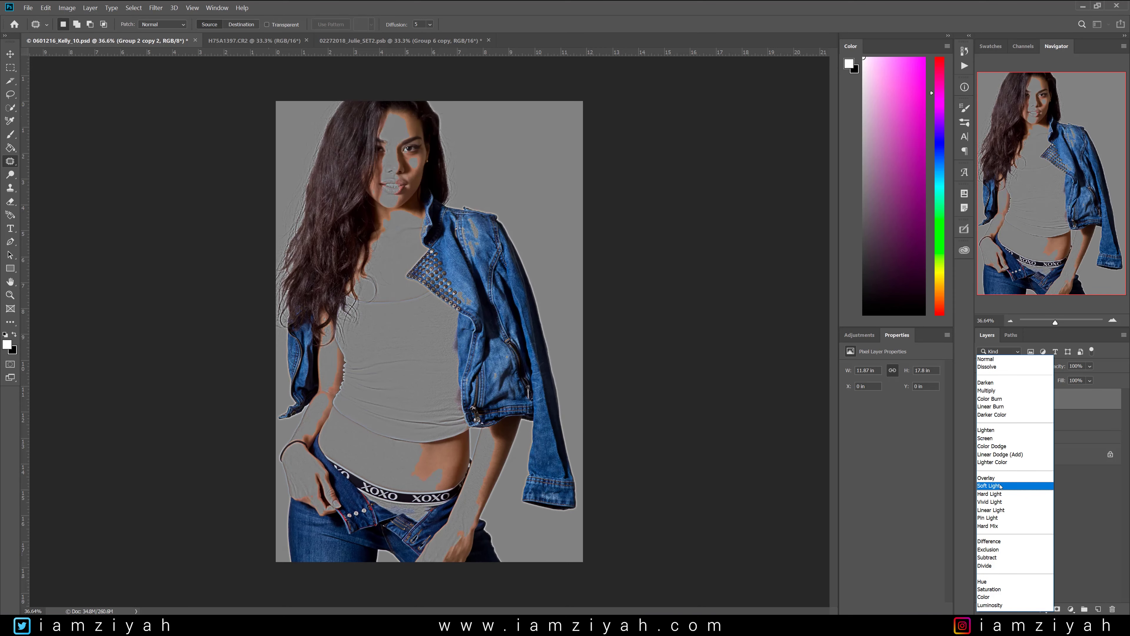
{"action": "left_click", "coordinate": [992, 485]}
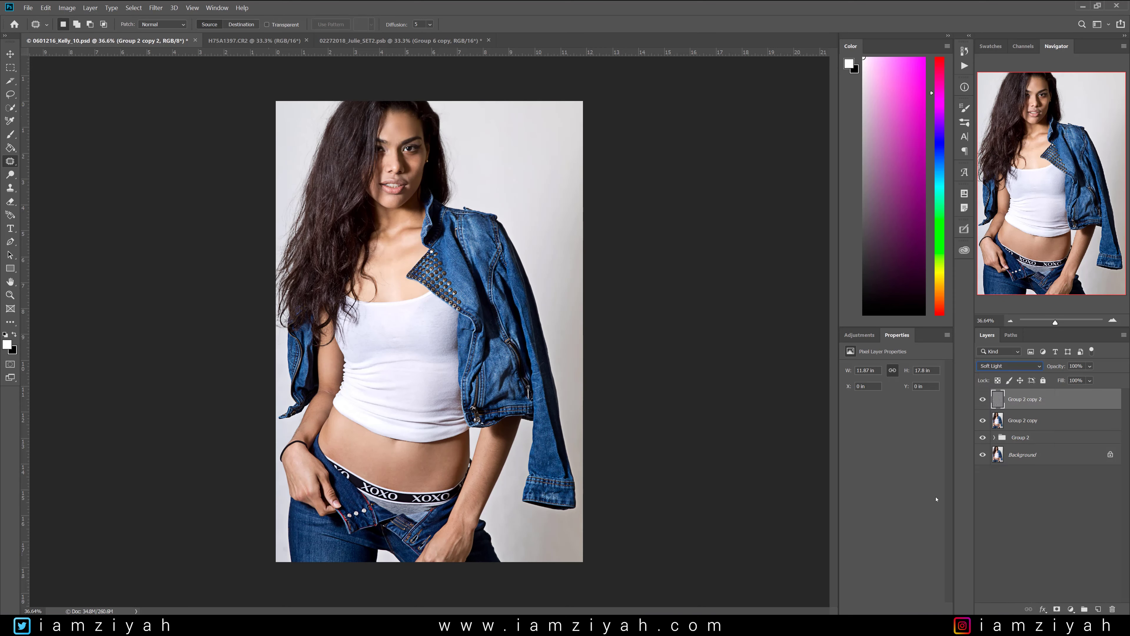
{"action": "left_click", "coordinate": [1059, 609], "text": "alt"}
Paint the mask white over the studded lapel, and prepare a smaller black brush to clean the spill along its edge.
{"action": "key", "text": "b"}
{"action": "scroll", "coordinate": [395, 217], "scroll_direction": "up", "scroll_amount": 12}
{"action": "left_click", "coordinate": [510, 323]}
{"action": "left_click_drag", "start_coordinate": [593, 508], "coordinate": [495, 428]}
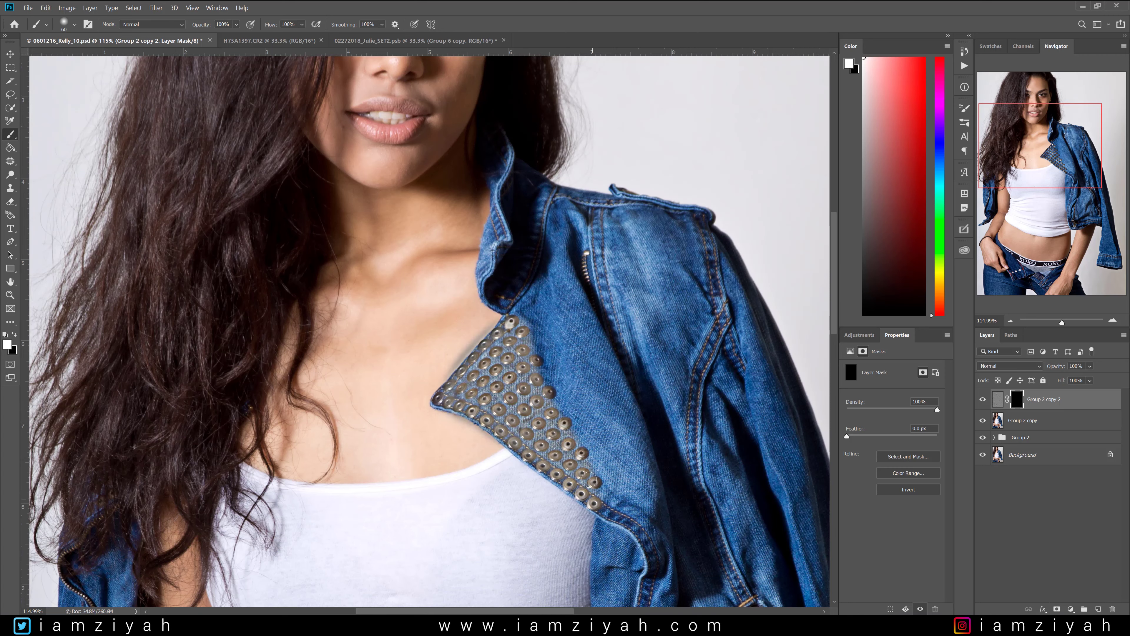
{"action": "key", "text": "x"}
{"action": "key", "text": "bracketleft"}
{"action": "key", "text": "bracketleft"}
{"action": "key", "text": "bracketleft"}
{"action": "key", "text": "bracketleft"}
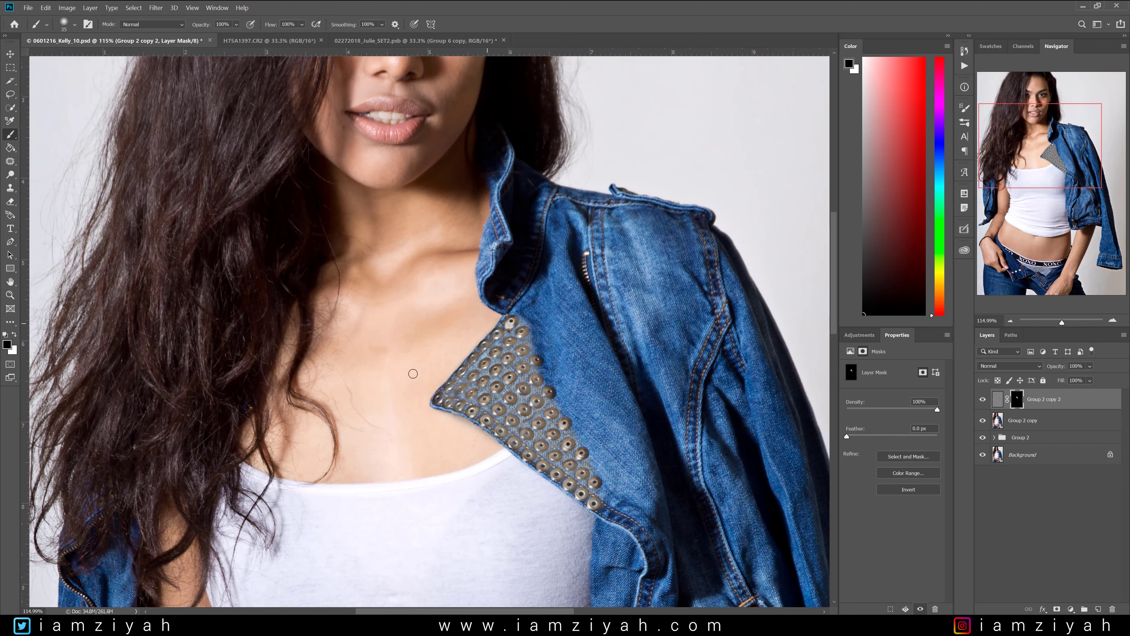
Refine the lapel edge and paint the mask white along the jacket's front zippers, placket seam and lower hem with a small brush.
{"action": "scroll", "coordinate": [542, 471], "scroll_direction": "down", "scroll_amount": 1}
{"action": "key", "text": "bracketright"}
{"action": "key", "text": "bracketright"}
{"action": "key", "text": "bracketright"}
{"action": "scroll", "coordinate": [547, 401], "scroll_direction": "up", "scroll_amount": 1}
{"action": "left_click_drag", "start_coordinate": [601, 490], "coordinate": [518, 217]}
{"action": "key", "text": "x"}
{"action": "key", "text": "bracketleft"}
{"action": "left_click_drag", "start_coordinate": [571, 591], "coordinate": [566, 440]}
{"action": "mouse_move", "coordinate": [735, 518]}
{"action": "left_mouse_down"}
{"action": "mouse_move", "coordinate": [717, 450]}
{"action": "mouse_move", "coordinate": [742, 529]}
{"action": "mouse_move", "coordinate": [675, 350]}
{"action": "mouse_move", "coordinate": [719, 466]}
{"action": "left_mouse_up"}
{"action": "key", "text": "bracketleft"}
{"action": "left_click_drag", "start_coordinate": [739, 561], "coordinate": [575, 571]}
{"action": "left_click_drag", "start_coordinate": [579, 548], "coordinate": [586, 414]}
{"action": "scroll", "coordinate": [588, 534], "scroll_direction": "down", "scroll_amount": 1}
{"action": "mouse_move", "coordinate": [564, 380]}
{"action": "left_mouse_down"}
{"action": "mouse_move", "coordinate": [537, 572]}
{"action": "mouse_move", "coordinate": [532, 523]}
{"action": "left_mouse_up"}
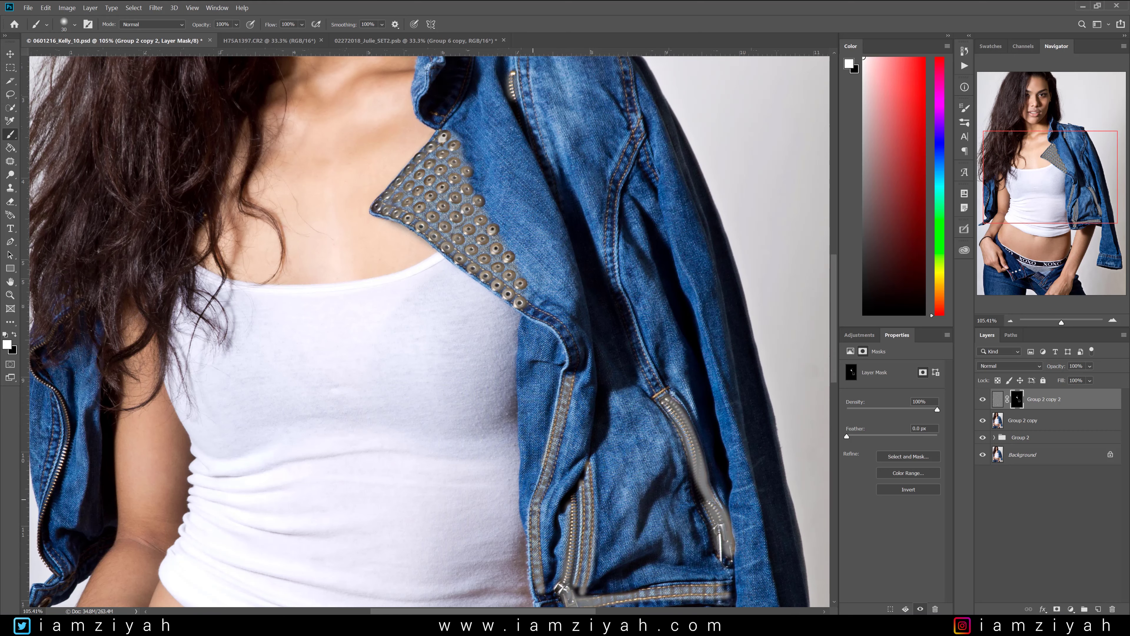
Paint the mask white along the jacket's upper seams, shoulder stitching and collar.
{"action": "left_click_drag", "start_coordinate": [1039, 203], "coordinate": [1040, 193]}
{"action": "key", "text": "bracketright"}
{"action": "mouse_move", "coordinate": [652, 448]}
{"action": "left_mouse_down"}
{"action": "mouse_move", "coordinate": [610, 351]}
{"action": "mouse_move", "coordinate": [604, 294]}
{"action": "mouse_move", "coordinate": [605, 250]}
{"action": "mouse_move", "coordinate": [638, 181]}
{"action": "mouse_move", "coordinate": [629, 152]}
{"action": "mouse_move", "coordinate": [623, 168]}
{"action": "mouse_move", "coordinate": [614, 99]}
{"action": "left_mouse_up"}
{"action": "left_click_drag", "start_coordinate": [631, 199], "coordinate": [661, 260]}
{"action": "key", "text": "bracketright"}
{"action": "left_click_drag", "start_coordinate": [1052, 167], "coordinate": [1045, 138]}
{"action": "mouse_move", "coordinate": [483, 288]}
{"action": "left_mouse_down"}
{"action": "mouse_move", "coordinate": [467, 269]}
{"action": "mouse_move", "coordinate": [481, 222]}
{"action": "left_mouse_up"}
{"action": "scroll", "coordinate": [461, 423], "scroll_direction": "down", "scroll_amount": 5}
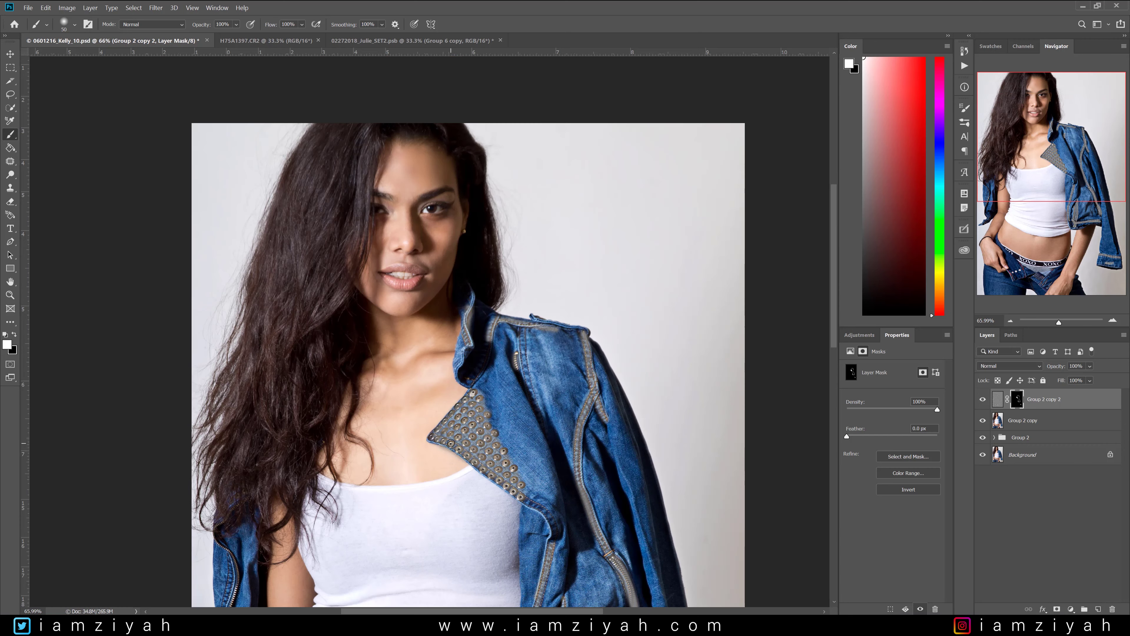
Paint the mask white along the zipper and edges of the jacket part hanging behind the long hair.
{"action": "scroll", "coordinate": [289, 477], "scroll_direction": "up", "scroll_amount": 3}
{"action": "key", "text": "bracketleft"}
{"action": "key", "text": "bracketleft"}
{"action": "scroll", "coordinate": [284, 177], "scroll_direction": "up", "scroll_amount": 2}
{"action": "mouse_move", "coordinate": [357, 158]}
{"action": "left_mouse_down"}
{"action": "mouse_move", "coordinate": [297, 211]}
{"action": "mouse_move", "coordinate": [329, 246]}
{"action": "mouse_move", "coordinate": [338, 283]}
{"action": "mouse_move", "coordinate": [307, 385]}
{"action": "mouse_move", "coordinate": [322, 420]}
{"action": "left_mouse_up"}
{"action": "mouse_move", "coordinate": [323, 253]}
{"action": "left_mouse_down"}
{"action": "mouse_move", "coordinate": [311, 358]}
{"action": "mouse_move", "coordinate": [331, 246]}
{"action": "left_mouse_up"}
{"action": "left_click_drag", "start_coordinate": [316, 439], "coordinate": [304, 466]}
Paint the mask white over the XOXO waistband with a larger brush.
{"action": "left_click_drag", "start_coordinate": [1057, 224], "coordinate": [1042, 276]}
{"action": "key", "text": "bracketright"}
{"action": "key", "text": "bracketright"}
{"action": "key", "text": "bracketright"}
{"action": "key", "text": "bracketright"}
{"action": "key", "text": "bracketright"}
{"action": "key", "text": "bracketright"}
{"action": "mouse_move", "coordinate": [389, 423]}
{"action": "left_mouse_down"}
{"action": "mouse_move", "coordinate": [289, 390]}
{"action": "mouse_move", "coordinate": [429, 428]}
{"action": "mouse_move", "coordinate": [549, 408]}
{"action": "mouse_move", "coordinate": [361, 415]}
{"action": "mouse_move", "coordinate": [267, 385]}
{"action": "mouse_move", "coordinate": [299, 386]}
{"action": "mouse_move", "coordinate": [223, 347]}
{"action": "mouse_move", "coordinate": [521, 415]}
{"action": "mouse_move", "coordinate": [573, 365]}
{"action": "left_mouse_up"}
Paint the mask white over the jeans' open fly, buttonholes, stitching and buttons with a small brush.
{"action": "key", "text": "bracketleft"}
{"action": "key", "text": "bracketleft"}
{"action": "key", "text": "bracketleft"}
{"action": "key", "text": "bracketleft"}
{"action": "key", "text": "bracketleft"}
{"action": "key", "text": "bracketleft"}
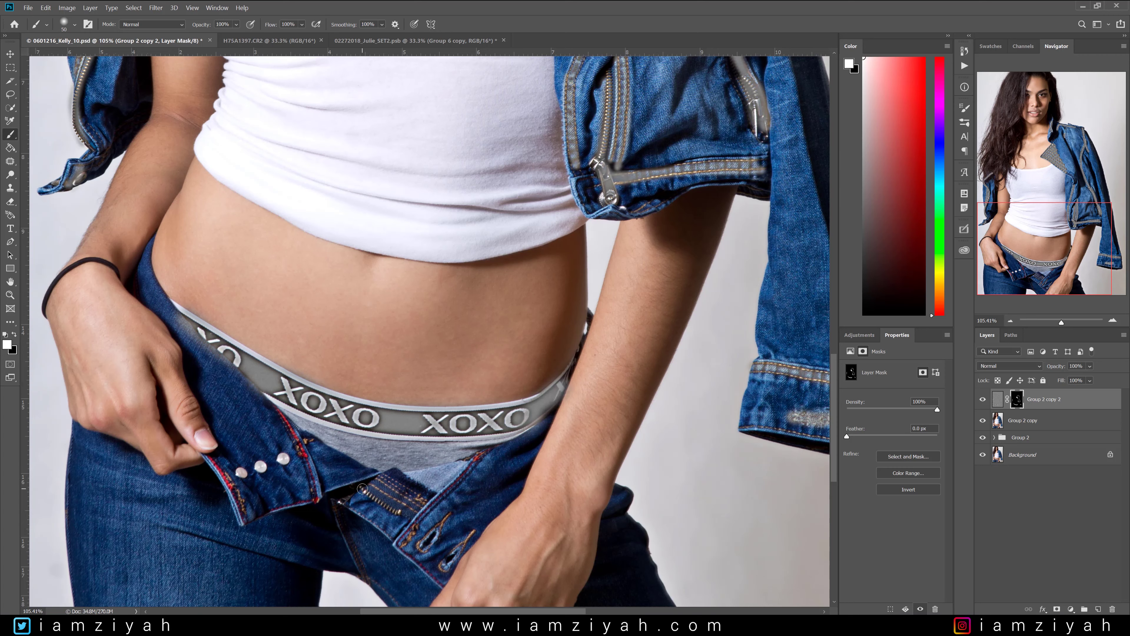
{"action": "left_click_drag", "start_coordinate": [362, 489], "coordinate": [402, 515]}
{"action": "left_click_drag", "start_coordinate": [418, 512], "coordinate": [376, 480]}
{"action": "left_click_drag", "start_coordinate": [448, 516], "coordinate": [412, 554]}
{"action": "left_click_drag", "start_coordinate": [444, 567], "coordinate": [446, 566]}
{"action": "key", "text": "bracketleft"}
{"action": "left_click_drag", "start_coordinate": [316, 497], "coordinate": [271, 408]}
{"action": "mouse_move", "coordinate": [206, 460]}
{"action": "left_mouse_down"}
{"action": "mouse_move", "coordinate": [224, 485]}
{"action": "mouse_move", "coordinate": [212, 460]}
{"action": "mouse_move", "coordinate": [243, 471]}
{"action": "mouse_move", "coordinate": [285, 462]}
{"action": "left_mouse_up"}
Set the masked High Pass layer's blend mode to Soft Light and toggle its visibility to compare before and after.
{"action": "key", "text": "ctrl+0"}
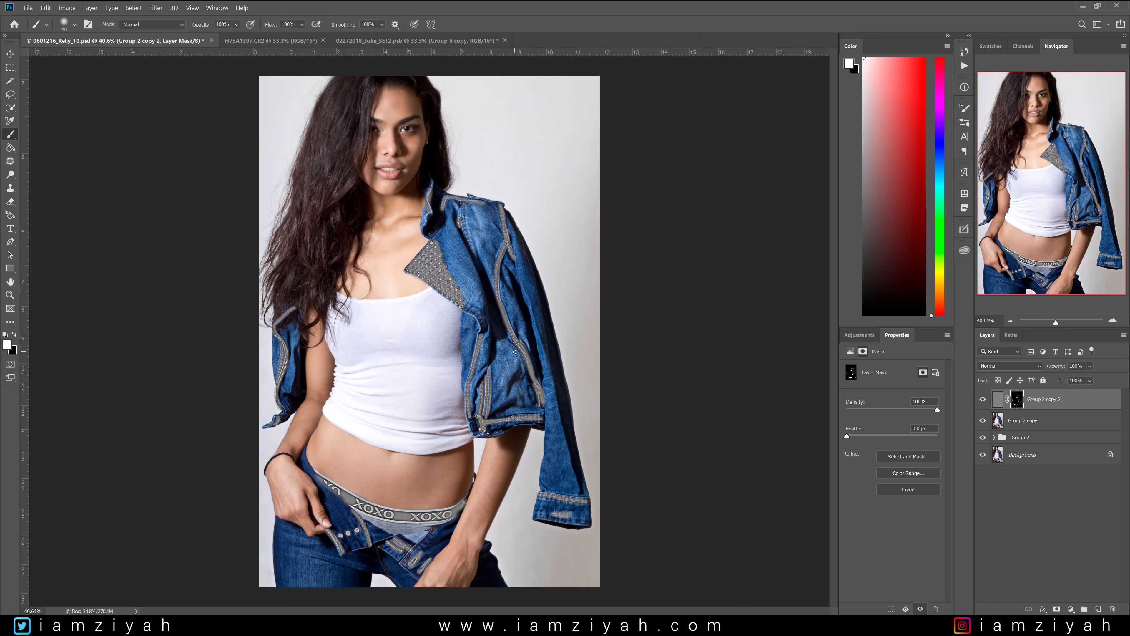
{"action": "scroll", "coordinate": [468, 351], "scroll_direction": "up", "scroll_amount": 1}
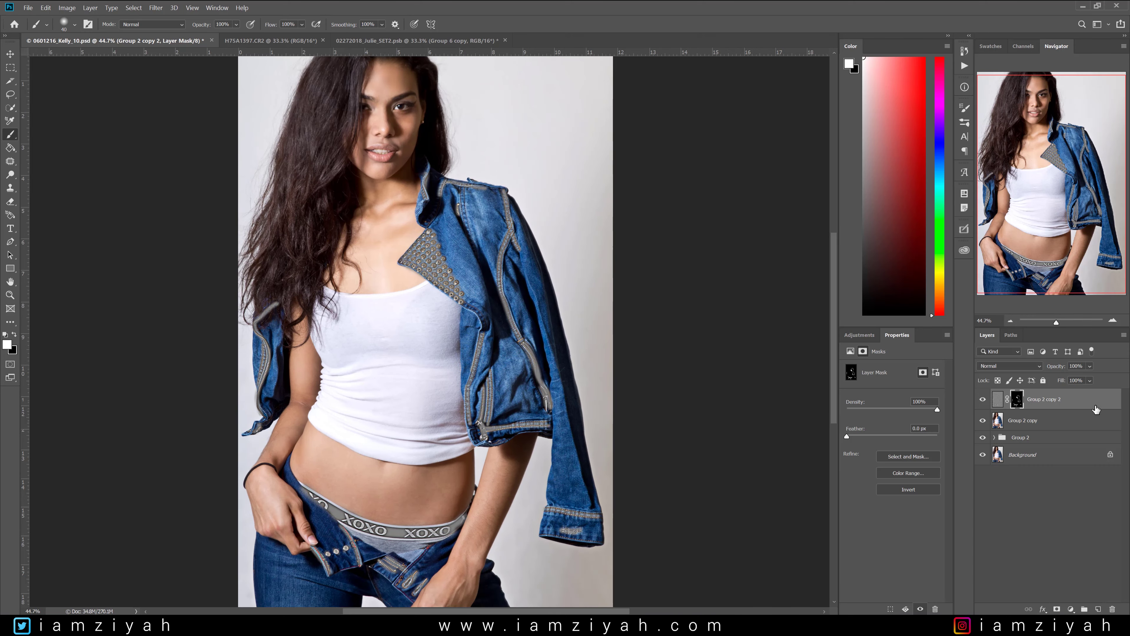
{"action": "left_click", "coordinate": [1028, 367]}
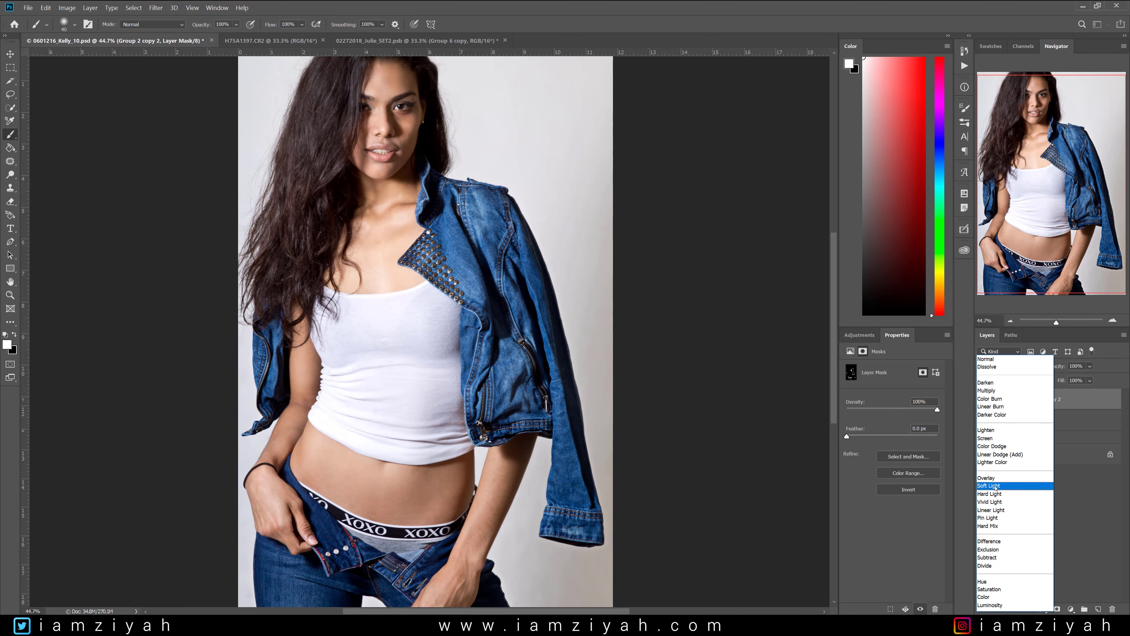
{"action": "left_click", "coordinate": [1015, 485]}
{"action": "key", "text": "v"}
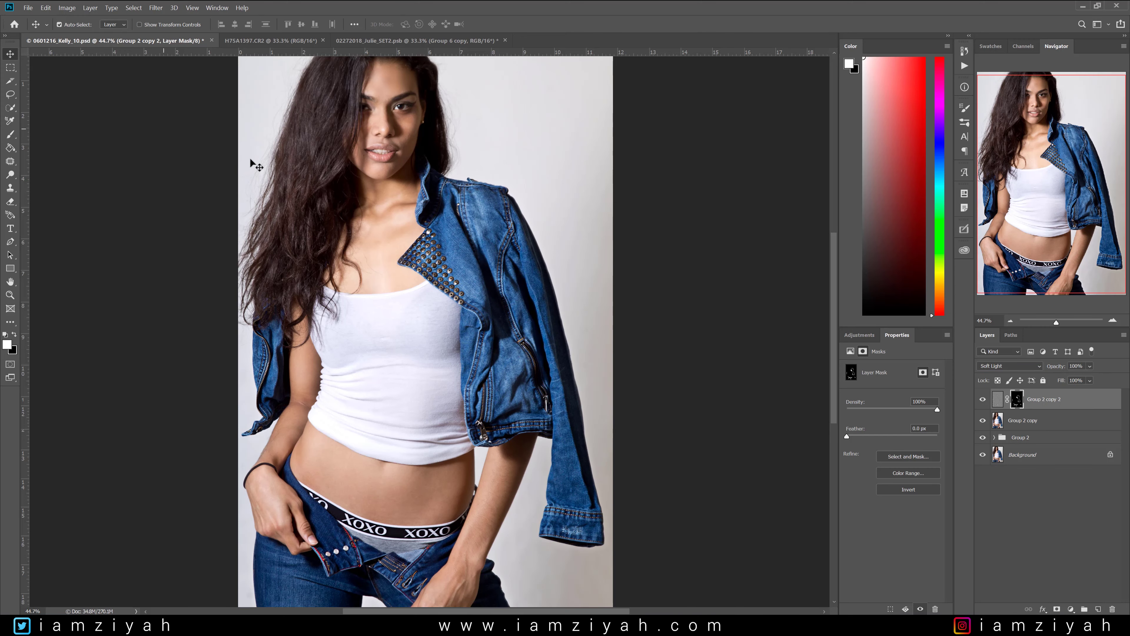
{"action": "key", "text": "ctrl+0"}
{"action": "scroll", "coordinate": [628, 329], "scroll_direction": "down", "scroll_amount": 1}
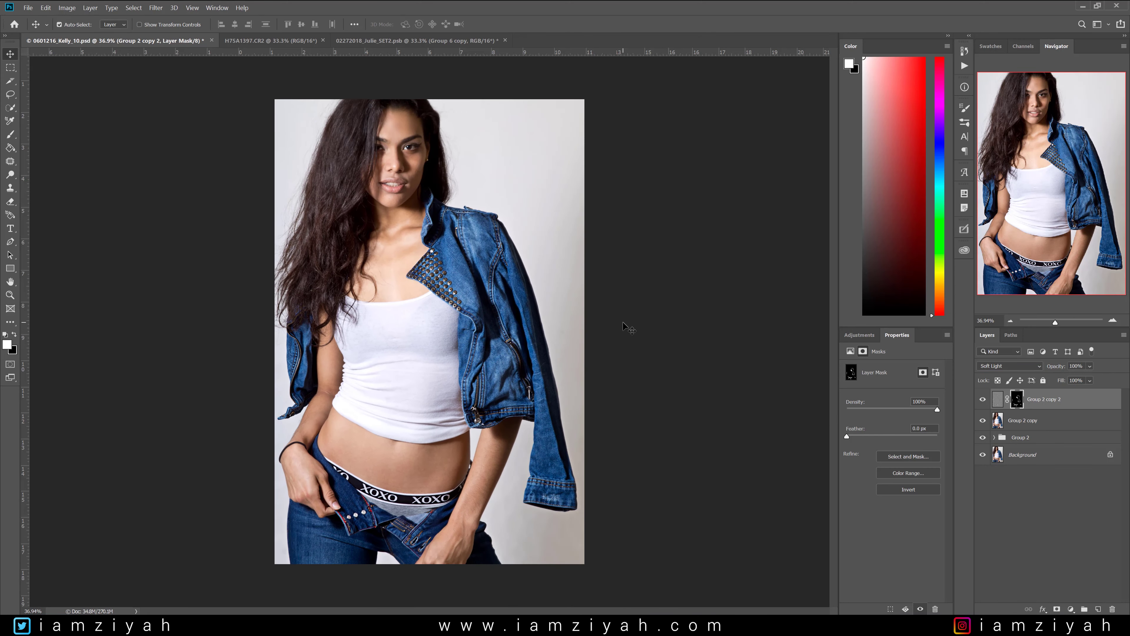
{"action": "left_click", "coordinate": [983, 400]}
{"action": "left_click", "coordinate": [984, 400]}
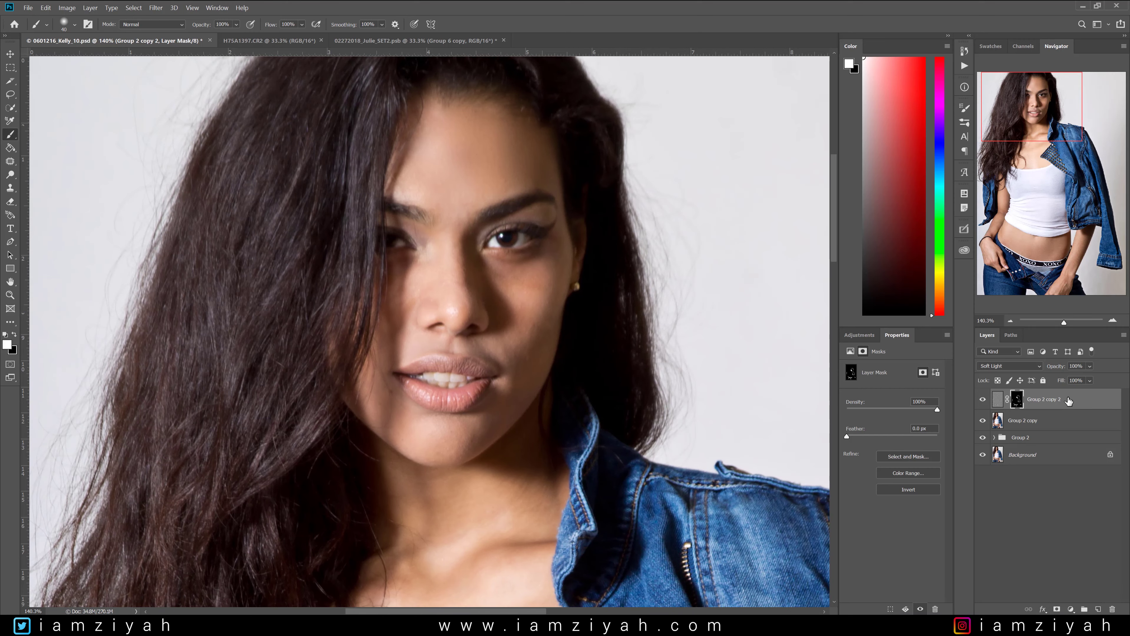
Duplicate the masked High Pass layer and replace the copy's mask with a new blank white mask.
{"action": "key", "text": "ctrl+j"}
{"action": "left_click", "coordinate": [1018, 400]}
{"action": "right_click", "coordinate": [1022, 399]}
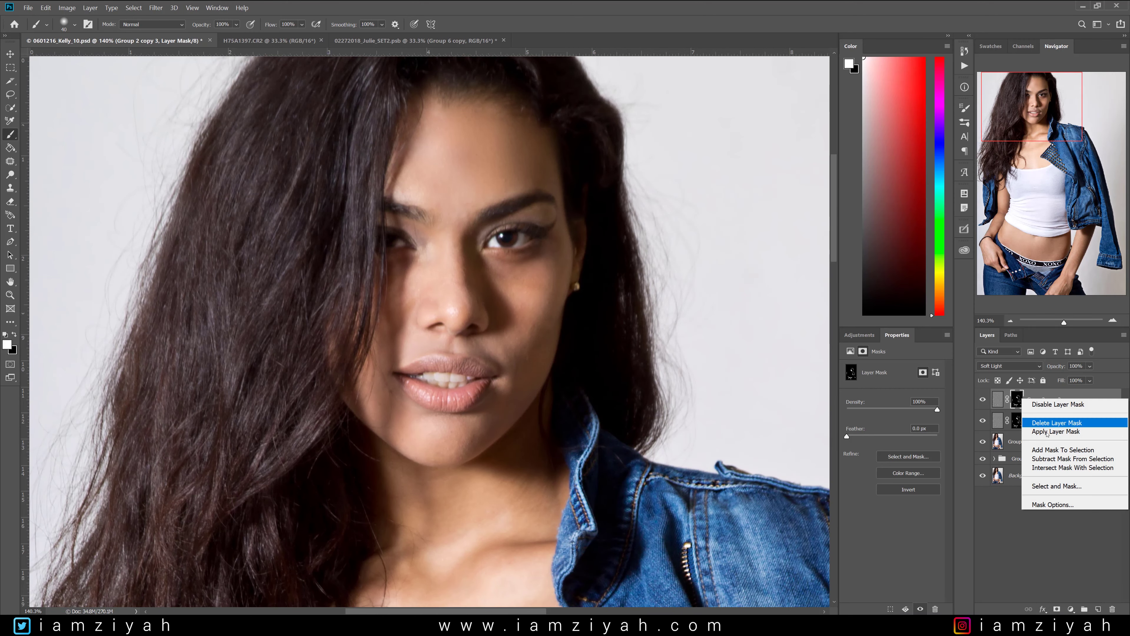
{"action": "left_click", "coordinate": [1049, 430]}
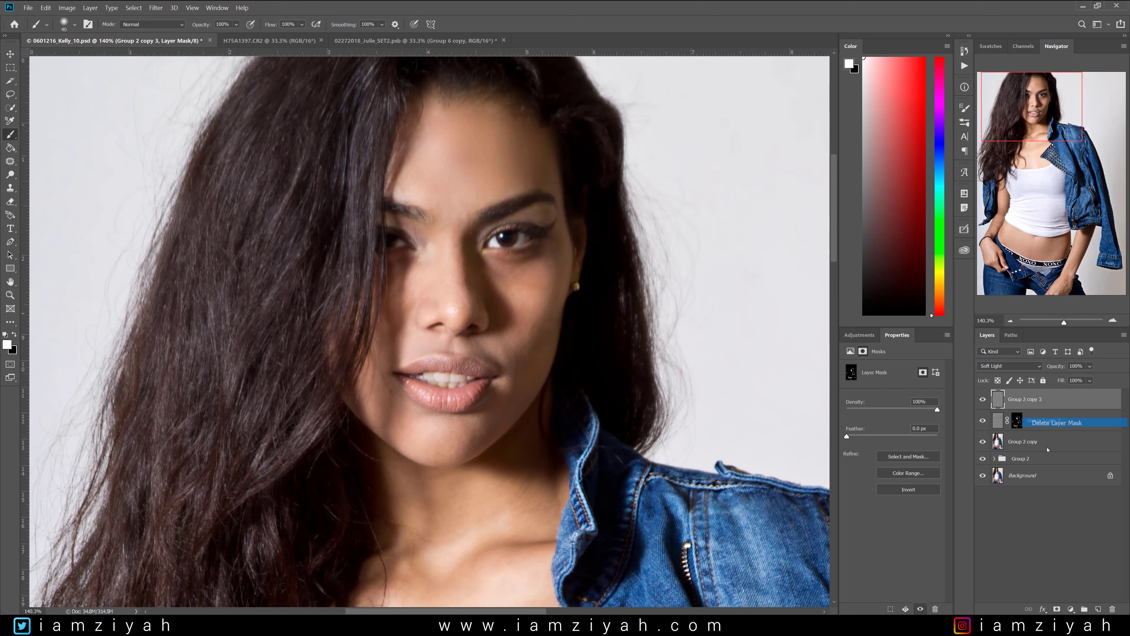
{"action": "left_click", "coordinate": [1057, 609]}
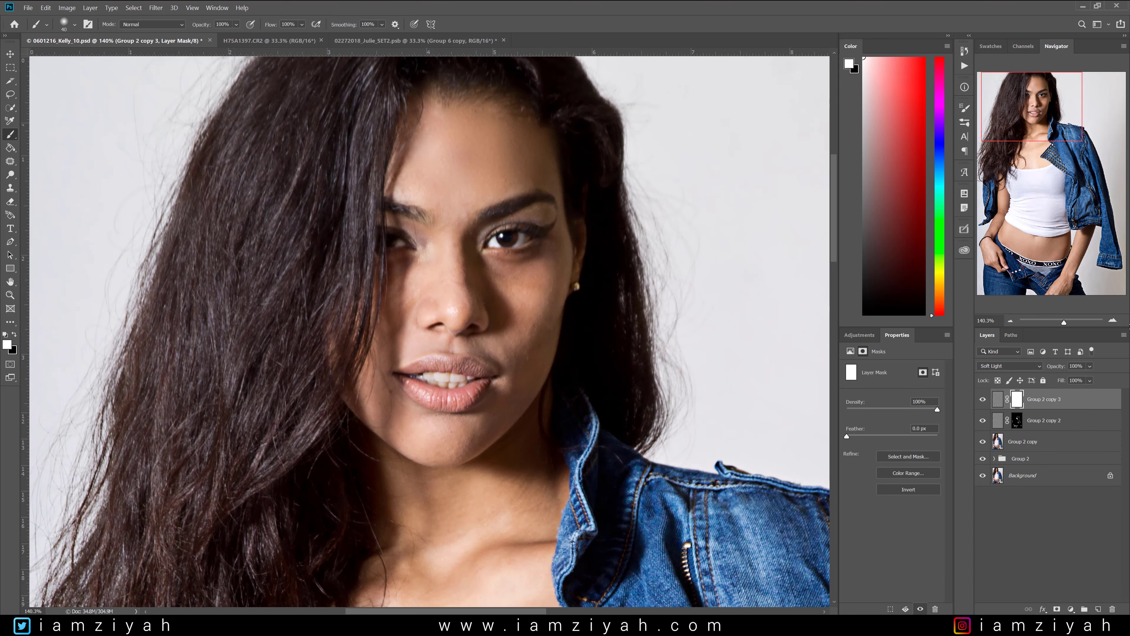
Set the High Pass copy's blend mode to Normal and invert its mask to black.
{"action": "left_click", "coordinate": [1011, 366]}
{"action": "left_click", "coordinate": [997, 359]}
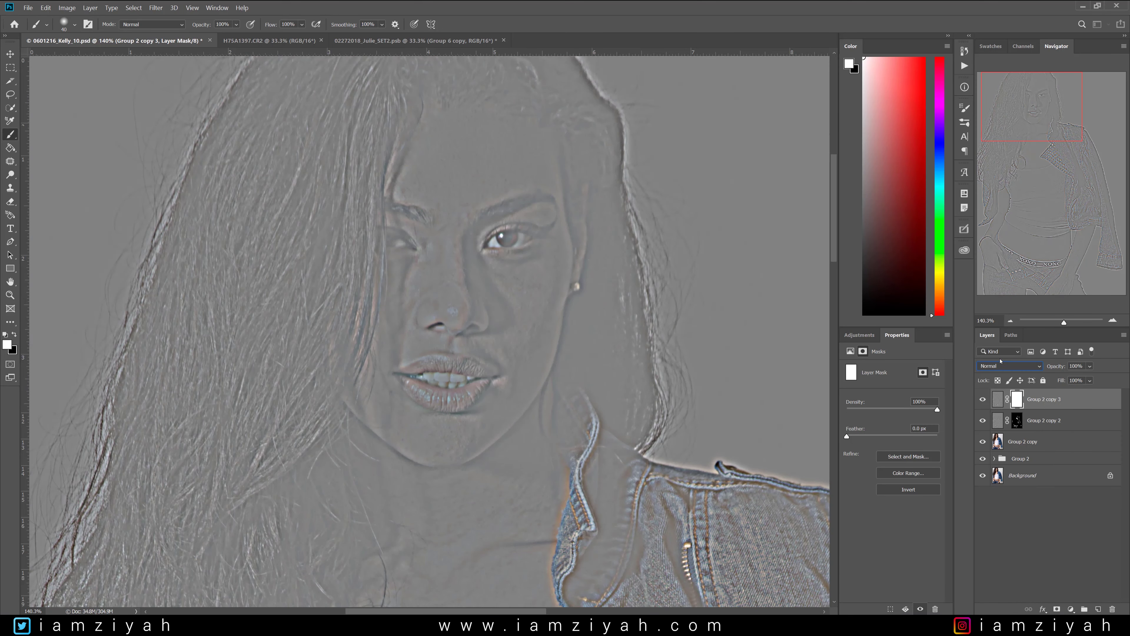
{"action": "key", "text": "ctrl+i"}
Paint the copy's mask white over the fully visible eye and its eyebrow with a larger brush.
{"action": "key", "text": "bracketright"}
{"action": "key", "text": "bracketright"}
{"action": "key", "text": "bracketright"}
{"action": "key", "text": "bracketright"}
{"action": "mouse_move", "coordinate": [481, 243]}
{"action": "left_mouse_down"}
{"action": "mouse_move", "coordinate": [543, 234]}
{"action": "mouse_move", "coordinate": [494, 214]}
{"action": "mouse_move", "coordinate": [552, 195]}
{"action": "mouse_move", "coordinate": [554, 211]}
{"action": "left_mouse_up"}
Paint the copy's mask white over the eye and eyebrow nearest the hair and over the lips with a smaller brush.
{"action": "key", "text": "bracketleft"}
{"action": "key", "text": "bracketleft"}
{"action": "key", "text": "bracketleft"}
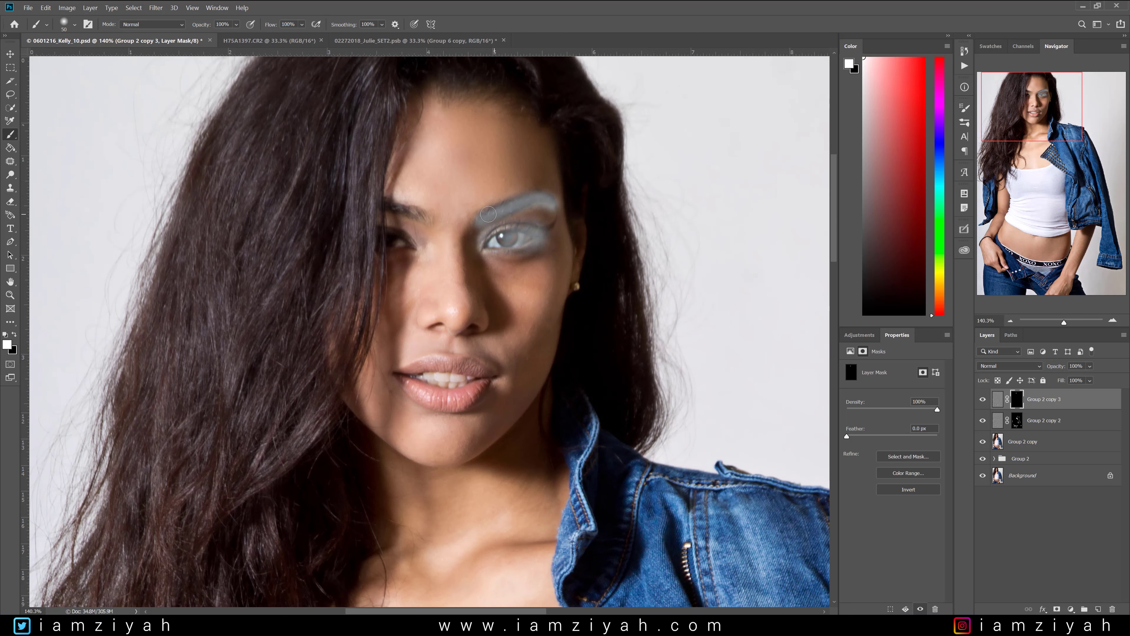
{"action": "left_click_drag", "start_coordinate": [430, 226], "coordinate": [376, 208]}
{"action": "mouse_move", "coordinate": [412, 247]}
{"action": "left_mouse_down"}
{"action": "mouse_move", "coordinate": [378, 236]}
{"action": "mouse_move", "coordinate": [371, 249]}
{"action": "mouse_move", "coordinate": [416, 244]}
{"action": "left_mouse_up"}
{"action": "mouse_move", "coordinate": [494, 370]}
{"action": "left_mouse_down"}
{"action": "mouse_move", "coordinate": [399, 368]}
{"action": "mouse_move", "coordinate": [401, 387]}
{"action": "mouse_move", "coordinate": [432, 399]}
{"action": "mouse_move", "coordinate": [489, 388]}
{"action": "mouse_move", "coordinate": [394, 376]}
{"action": "mouse_move", "coordinate": [492, 384]}
{"action": "left_mouse_up"}
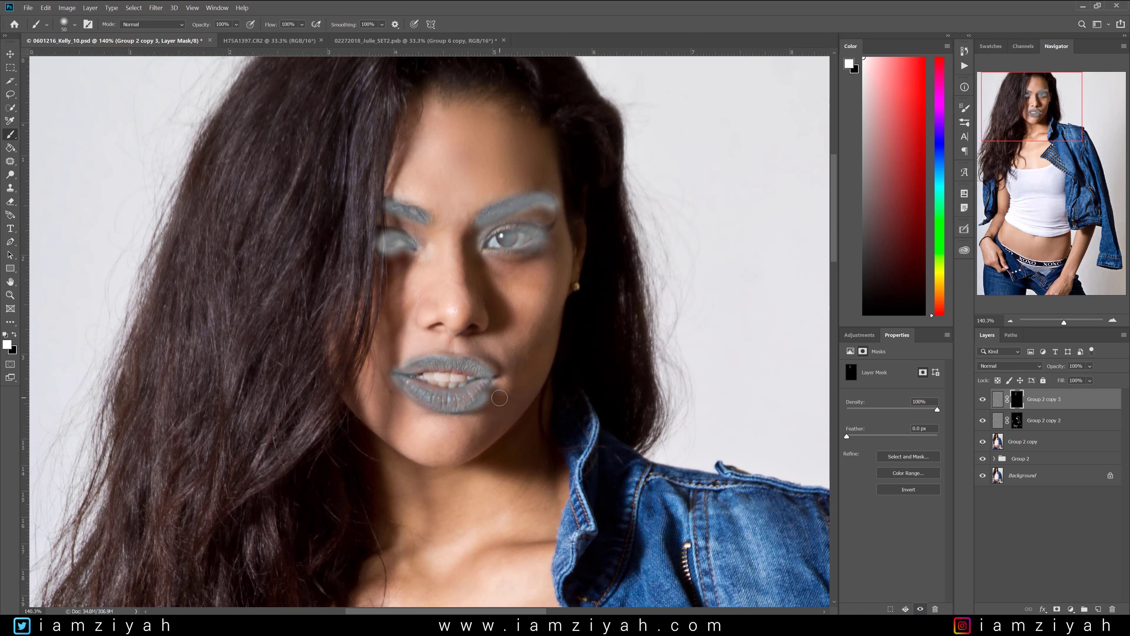
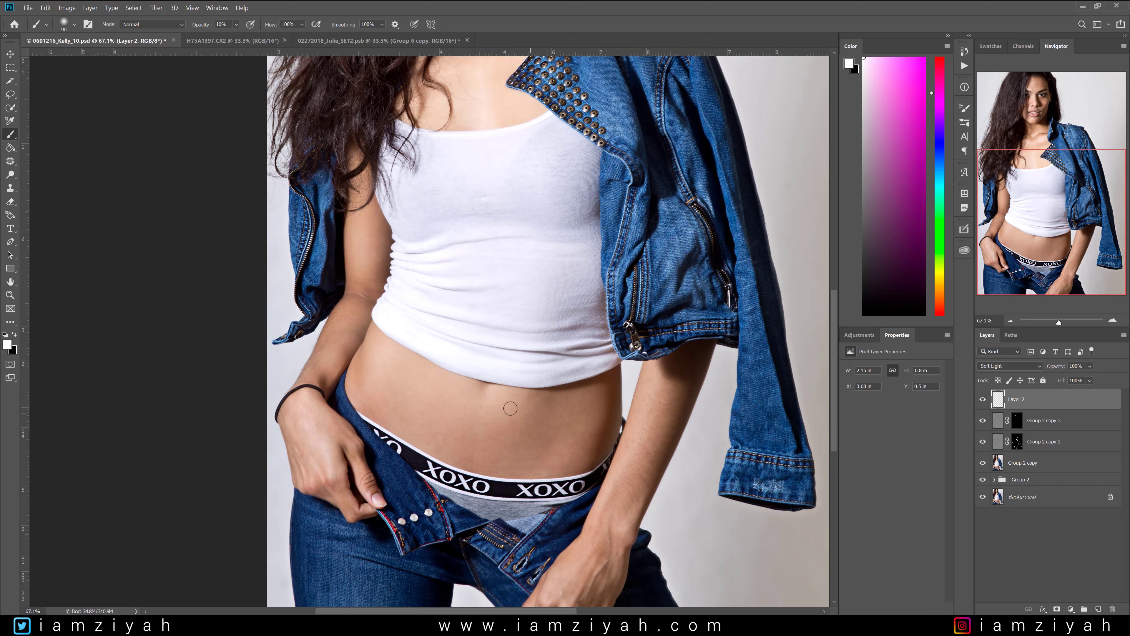
Brighten the highlights on the midriff, waistband, forearm and hip with a white 10% opacity brush on the top Soft Light layer.
{"action": "mouse_move", "coordinate": [519, 396]}
{"action": "left_mouse_down"}
{"action": "mouse_move", "coordinate": [441, 428]}
{"action": "mouse_move", "coordinate": [486, 412]}
{"action": "mouse_move", "coordinate": [429, 379]}
{"action": "mouse_move", "coordinate": [373, 408]}
{"action": "mouse_move", "coordinate": [393, 434]}
{"action": "left_mouse_up"}
{"action": "mouse_move", "coordinate": [557, 468]}
{"action": "left_mouse_down"}
{"action": "mouse_move", "coordinate": [599, 414]}
{"action": "mouse_move", "coordinate": [504, 488]}
{"action": "mouse_move", "coordinate": [557, 463]}
{"action": "mouse_move", "coordinate": [600, 415]}
{"action": "left_mouse_up"}
{"action": "key", "text": "bracketleft"}
{"action": "key", "text": "bracketleft"}
{"action": "key", "text": "bracketleft"}
{"action": "key", "text": "bracketleft"}
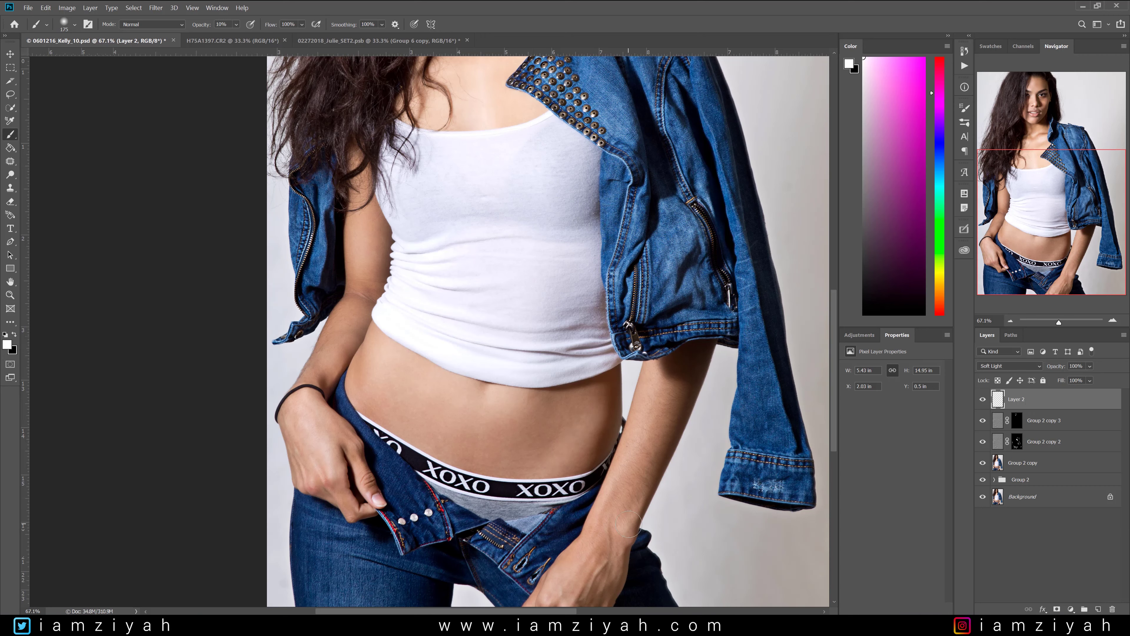
{"action": "left_click_drag", "start_coordinate": [611, 489], "coordinate": [659, 377]}
{"action": "mouse_move", "coordinate": [291, 486]}
{"action": "left_mouse_down"}
{"action": "mouse_move", "coordinate": [329, 471]}
{"action": "mouse_move", "coordinate": [297, 409]}
{"action": "mouse_move", "coordinate": [323, 471]}
{"action": "mouse_move", "coordinate": [300, 427]}
{"action": "left_mouse_up"}
Darken the shadows on the midriff and white tank top with a larger black brush at 10% opacity.
{"action": "scroll", "coordinate": [323, 471], "scroll_direction": "down", "scroll_amount": 4}
{"action": "key", "text": "x"}
{"action": "key", "text": "bracketright"}
{"action": "key", "text": "bracketright"}
{"action": "key", "text": "bracketright"}
{"action": "key", "text": "bracketright"}
{"action": "key", "text": "bracketright"}
{"action": "key", "text": "bracketright"}
{"action": "mouse_move", "coordinate": [468, 489]}
{"action": "left_mouse_down"}
{"action": "mouse_move", "coordinate": [472, 464]}
{"action": "mouse_move", "coordinate": [457, 513]}
{"action": "mouse_move", "coordinate": [436, 528]}
{"action": "mouse_move", "coordinate": [461, 472]}
{"action": "left_mouse_up"}
{"action": "left_click_drag", "start_coordinate": [384, 459], "coordinate": [386, 469]}
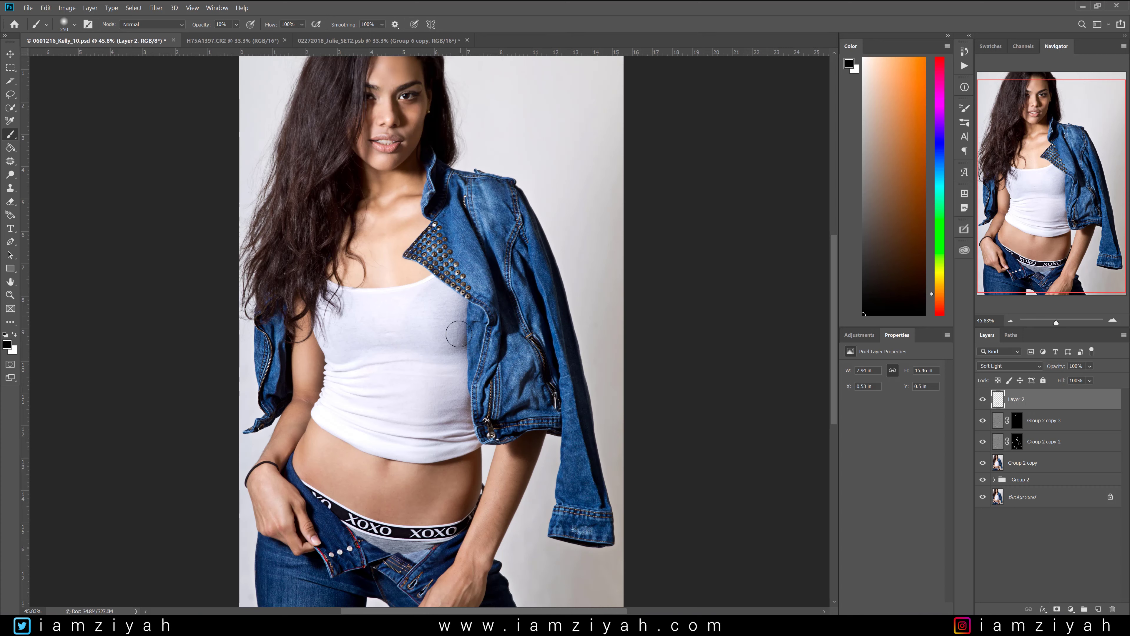
{"action": "mouse_move", "coordinate": [389, 350]}
{"action": "left_mouse_down"}
{"action": "mouse_move", "coordinate": [425, 350]}
{"action": "mouse_move", "coordinate": [455, 349]}
{"action": "left_mouse_up"}
Darken the neck below the chin and the side of the face and hair with a slightly smaller black brush.
{"action": "scroll", "coordinate": [374, 157], "scroll_direction": "up", "scroll_amount": 5}
{"action": "key", "text": "bracketleft"}
{"action": "left_click_drag", "start_coordinate": [421, 196], "coordinate": [376, 226]}
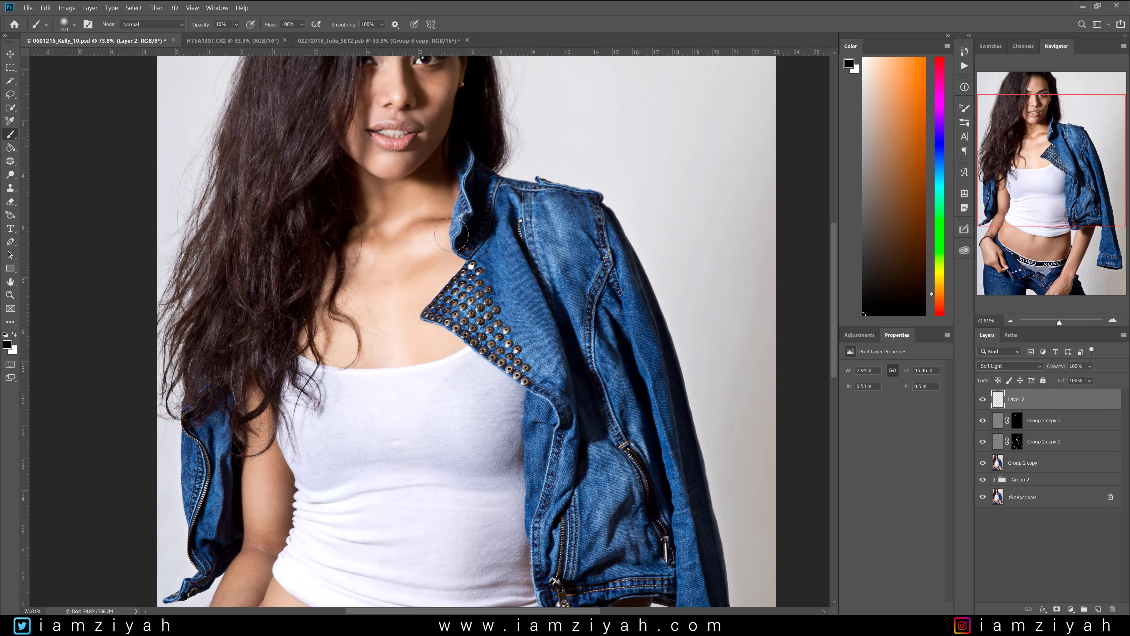
{"action": "scroll", "coordinate": [452, 250], "scroll_direction": "down", "scroll_amount": 3}
{"action": "left_click_drag", "start_coordinate": [466, 155], "coordinate": [443, 81]}
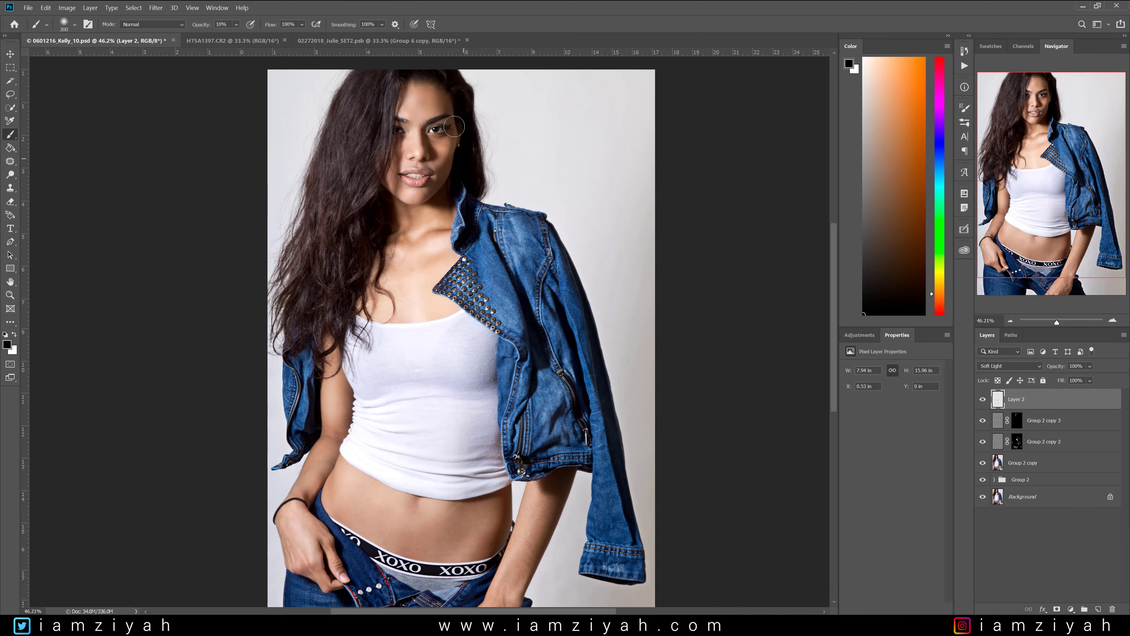
Darken the shadows on the jacket's lower front and hanging sleeve with a smaller black brush.
{"action": "scroll", "coordinate": [273, 187], "scroll_direction": "down", "scroll_amount": 1}
{"action": "key", "text": "bracketleft"}
{"action": "key", "text": "bracketleft"}
{"action": "mouse_move", "coordinate": [513, 342]}
{"action": "left_mouse_down"}
{"action": "mouse_move", "coordinate": [531, 392]}
{"action": "mouse_move", "coordinate": [530, 373]}
{"action": "mouse_move", "coordinate": [559, 379]}
{"action": "left_mouse_up"}
{"action": "mouse_move", "coordinate": [551, 330]}
{"action": "left_mouse_down"}
{"action": "mouse_move", "coordinate": [557, 404]}
{"action": "mouse_move", "coordinate": [539, 319]}
{"action": "mouse_move", "coordinate": [564, 457]}
{"action": "mouse_move", "coordinate": [518, 260]}
{"action": "mouse_move", "coordinate": [568, 485]}
{"action": "left_mouse_up"}
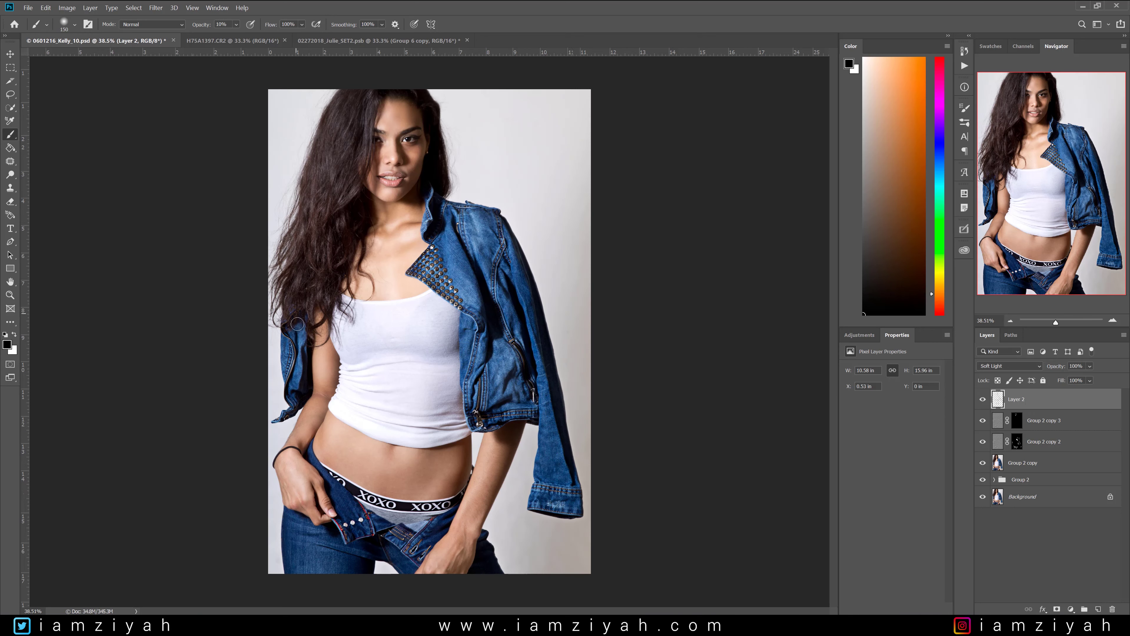
Darken the upper arm beside the tank top and the hair around the head, and switch the brush back to white.
{"action": "key", "text": "bracketright"}
{"action": "key", "text": "bracketright"}
{"action": "key", "text": "bracketright"}
{"action": "mouse_move", "coordinate": [331, 346]}
{"action": "left_mouse_down"}
{"action": "mouse_move", "coordinate": [333, 397]}
{"action": "mouse_move", "coordinate": [340, 374]}
{"action": "left_mouse_up"}
{"action": "key", "text": "bracketleft"}
{"action": "mouse_move", "coordinate": [353, 152]}
{"action": "left_mouse_down"}
{"action": "mouse_move", "coordinate": [341, 122]}
{"action": "mouse_move", "coordinate": [356, 100]}
{"action": "mouse_move", "coordinate": [354, 139]}
{"action": "mouse_move", "coordinate": [354, 101]}
{"action": "left_mouse_up"}
{"action": "left_click_drag", "start_coordinate": [385, 106], "coordinate": [415, 109]}
{"action": "mouse_move", "coordinate": [317, 169]}
{"action": "left_mouse_down"}
{"action": "mouse_move", "coordinate": [344, 162]}
{"action": "mouse_move", "coordinate": [361, 190]}
{"action": "mouse_move", "coordinate": [333, 144]}
{"action": "mouse_move", "coordinate": [310, 199]}
{"action": "mouse_move", "coordinate": [324, 214]}
{"action": "mouse_move", "coordinate": [308, 233]}
{"action": "mouse_move", "coordinate": [355, 185]}
{"action": "mouse_move", "coordinate": [310, 299]}
{"action": "mouse_move", "coordinate": [292, 276]}
{"action": "mouse_move", "coordinate": [335, 258]}
{"action": "mouse_move", "coordinate": [351, 209]}
{"action": "mouse_move", "coordinate": [332, 128]}
{"action": "left_mouse_up"}
{"action": "key", "text": "x"}
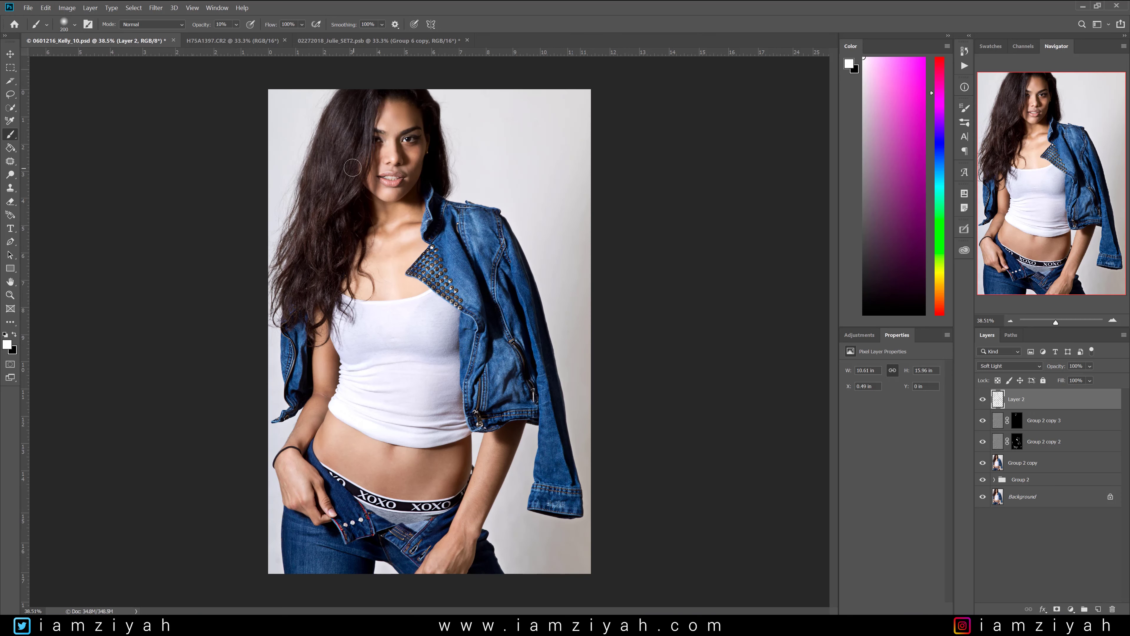
Toggle Layer 2 to check the dodging and burning, and group it with the two masked High Pass layers and Group 2 copy.
{"action": "scroll", "coordinate": [391, 222], "scroll_direction": "down", "scroll_amount": 3}
{"action": "scroll", "coordinate": [390, 235], "scroll_direction": "up", "scroll_amount": 1}
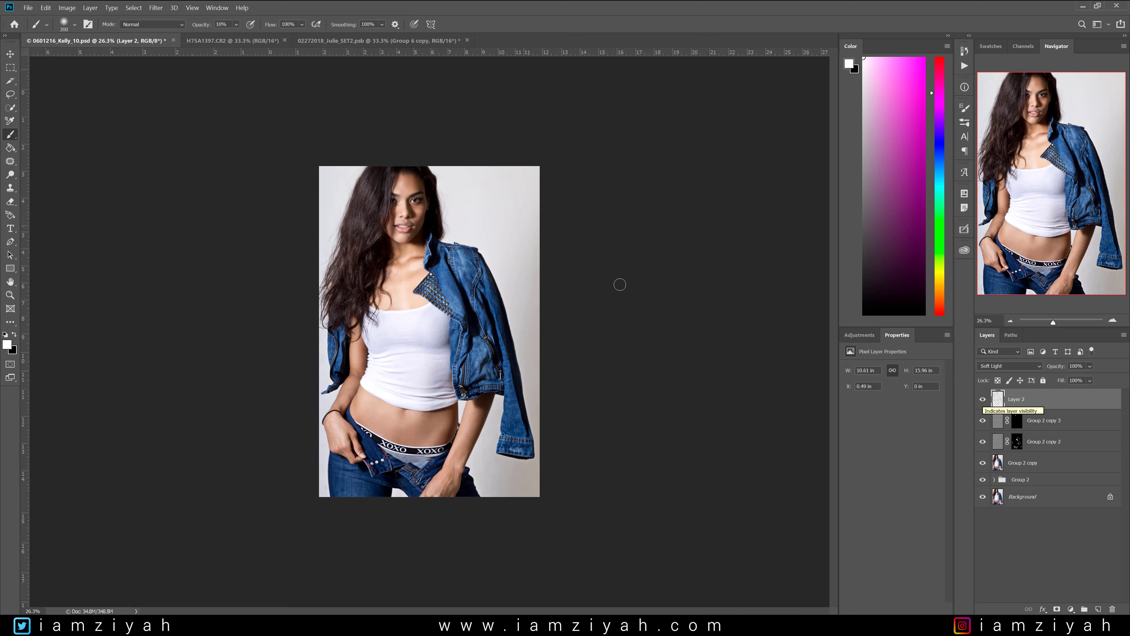
{"action": "scroll", "coordinate": [756, 323], "scroll_direction": "up", "scroll_amount": 2}
{"action": "mouse_move", "coordinate": [983, 399]}
{"action": "left_mouse_down"}
{"action": "mouse_move", "coordinate": [982, 442]}
{"action": "mouse_move", "coordinate": [988, 409]}
{"action": "left_mouse_up"}
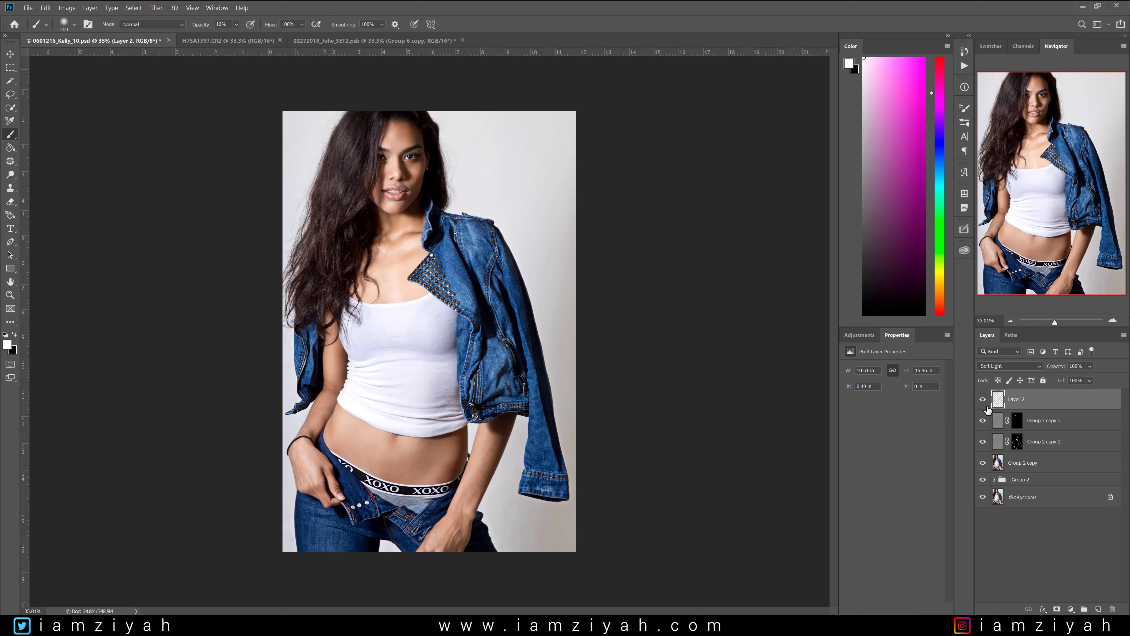
{"action": "left_click", "coordinate": [1061, 463], "text": "shift"}
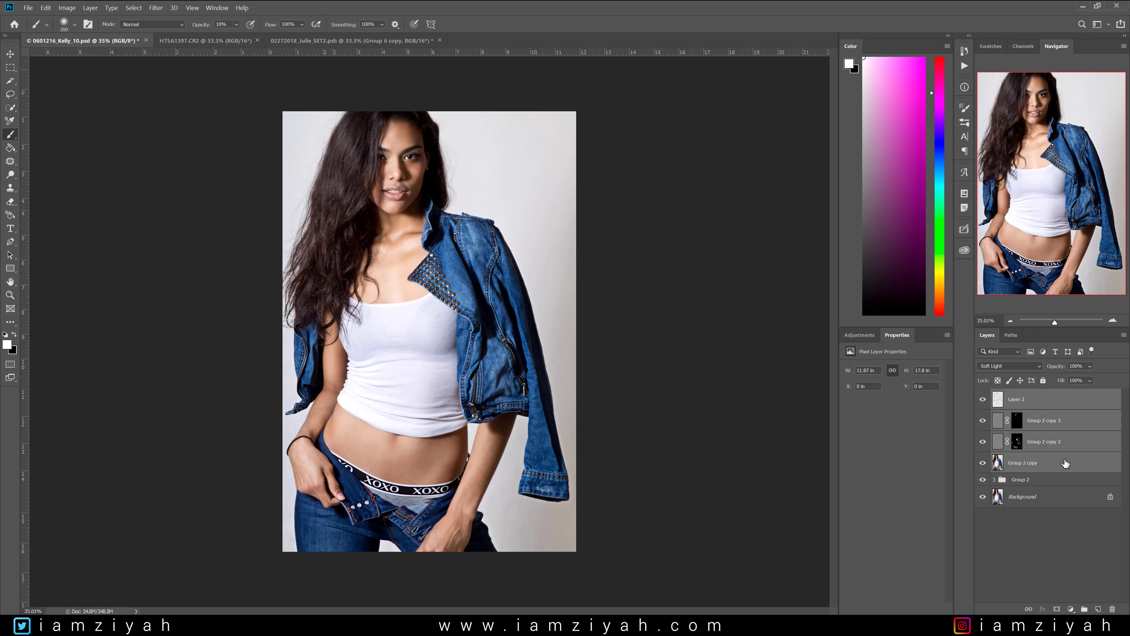
{"action": "left_click", "coordinate": [995, 396]}
{"action": "left_click", "coordinate": [1062, 464], "text": "shift"}
{"action": "key", "text": "ctrl+g"}
Merge Group 2 copy and the two masked High Pass layers into a new layer below Layer 2, keeping the originals.
{"action": "left_click", "coordinate": [1049, 475]}
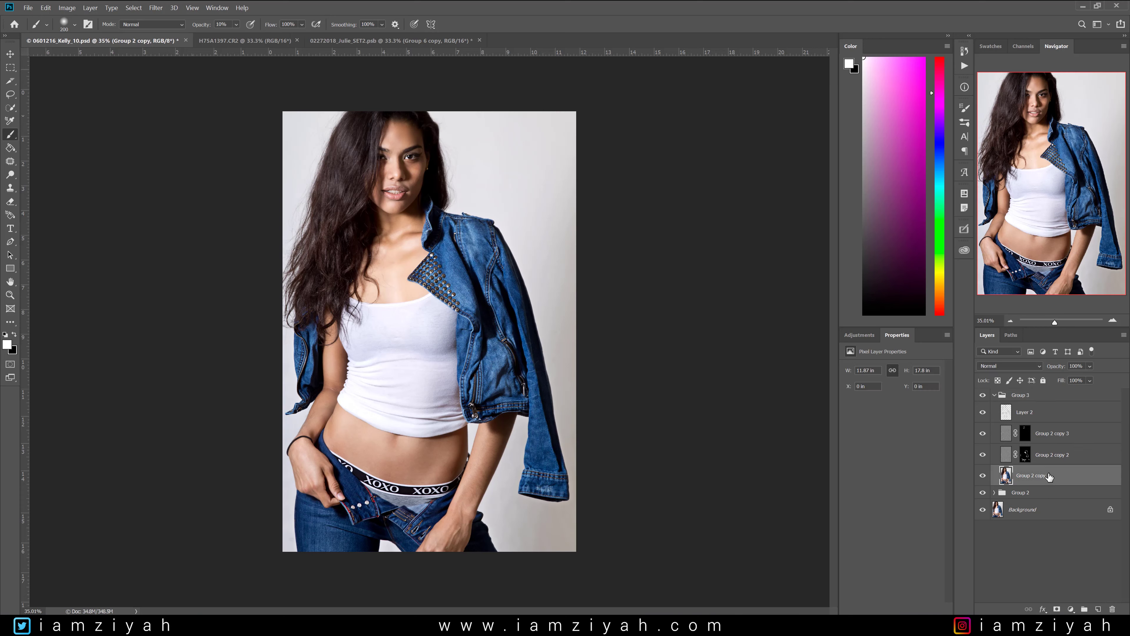
{"action": "left_click", "coordinate": [1050, 421], "text": "shift"}
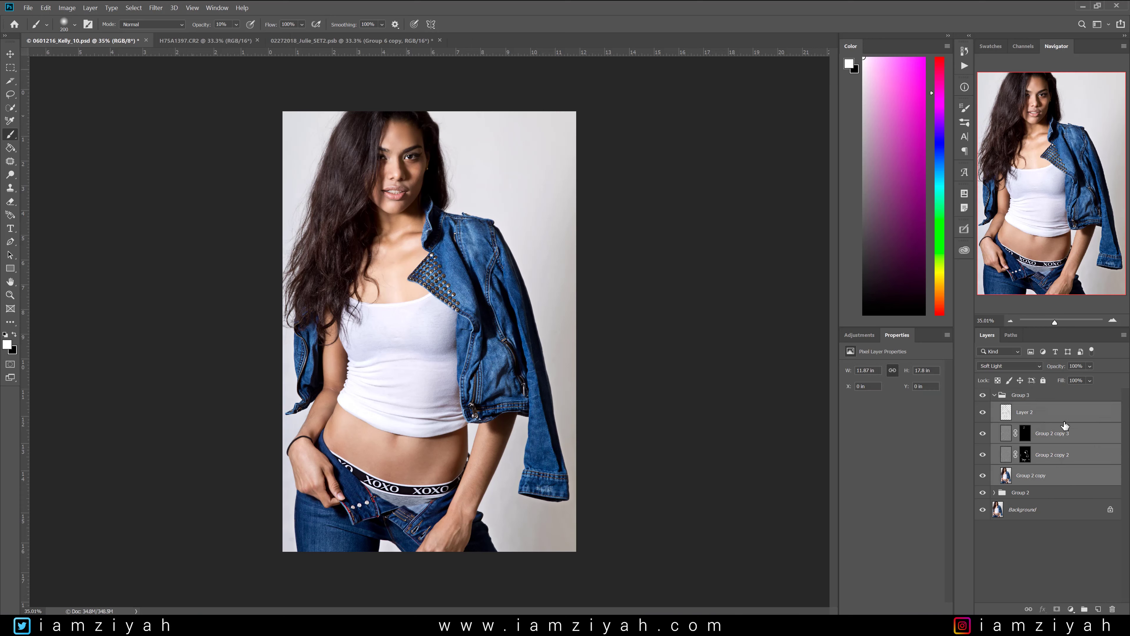
{"action": "left_click", "coordinate": [1066, 478]}
{"action": "left_click", "coordinate": [1074, 437], "text": "shift"}
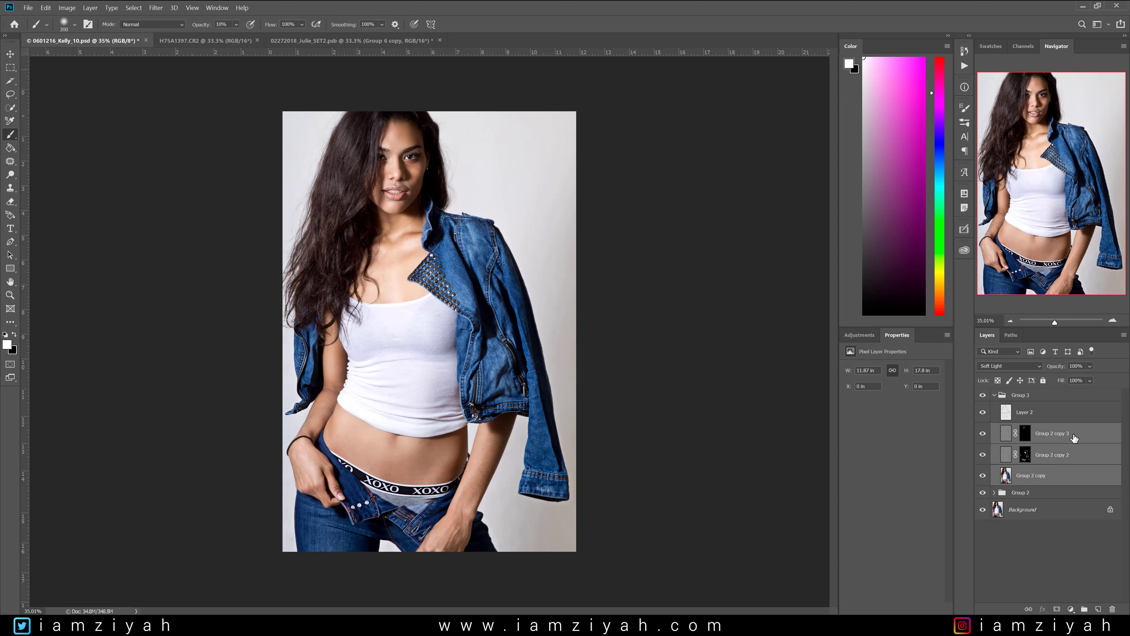
{"action": "right_click", "coordinate": [1074, 438]}
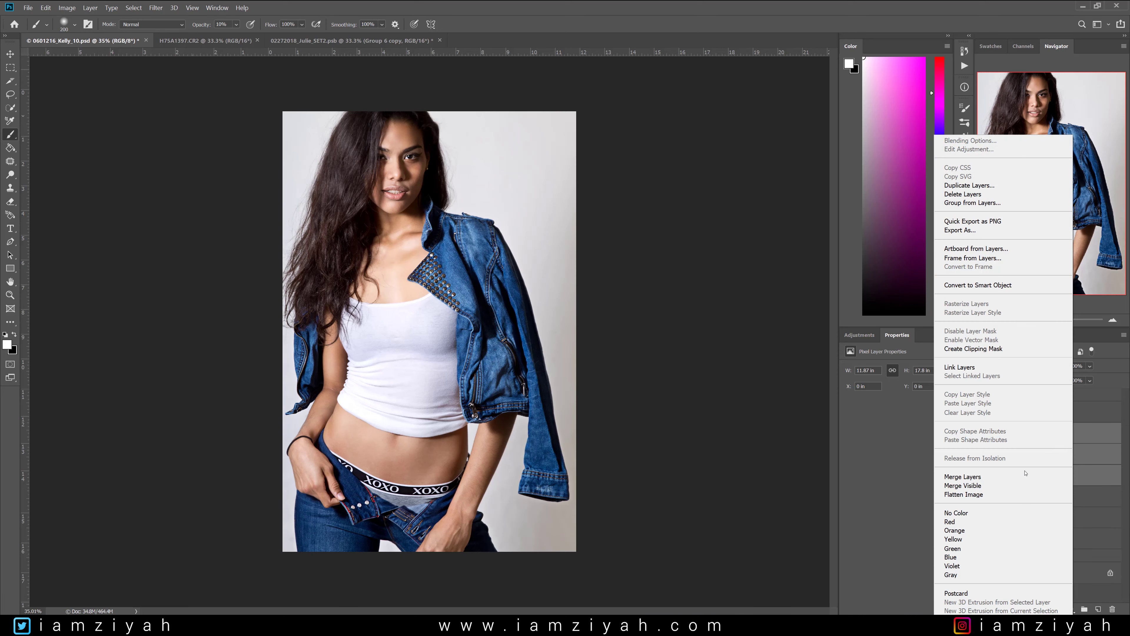
{"action": "left_click", "coordinate": [1010, 479]}
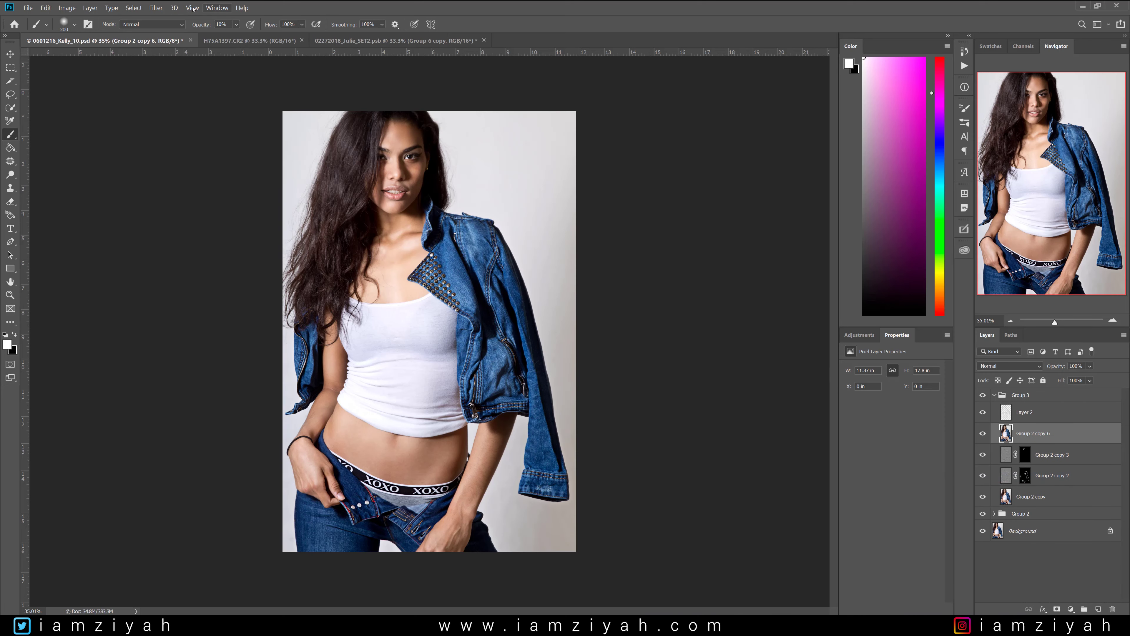
Apply the Camera Raw Filter to the merged layer with sharpening amount 117, radius 1.8, detail 14, masking 83 and luminance noise reduction 20.
{"action": "left_click", "coordinate": [155, 8]}
{"action": "left_click", "coordinate": [181, 68]}
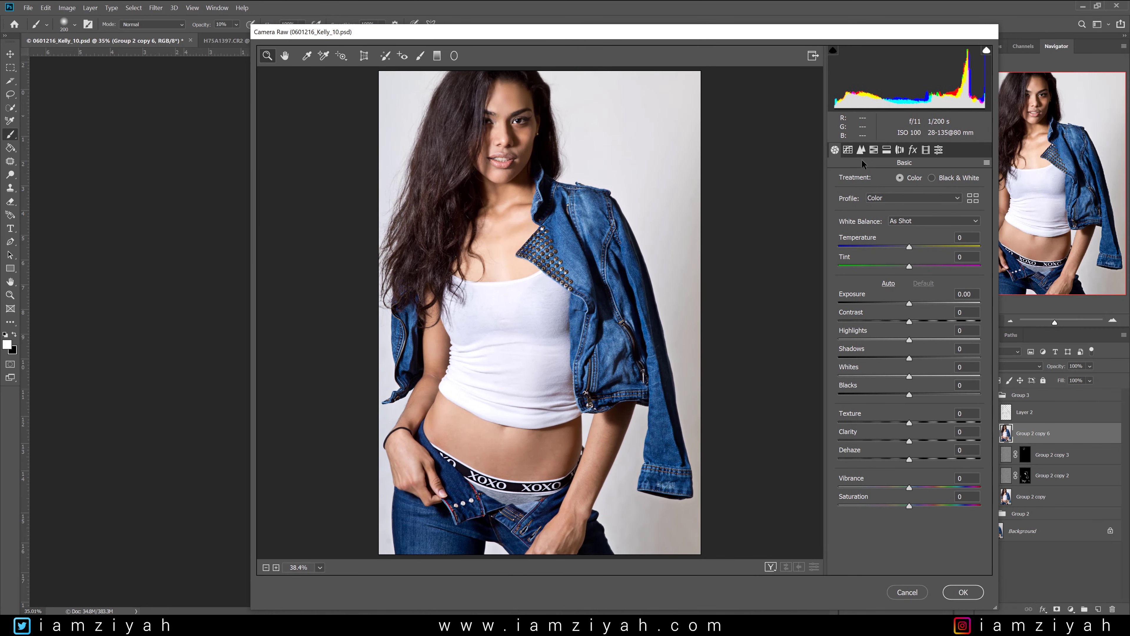
{"action": "left_click", "coordinate": [861, 151]}
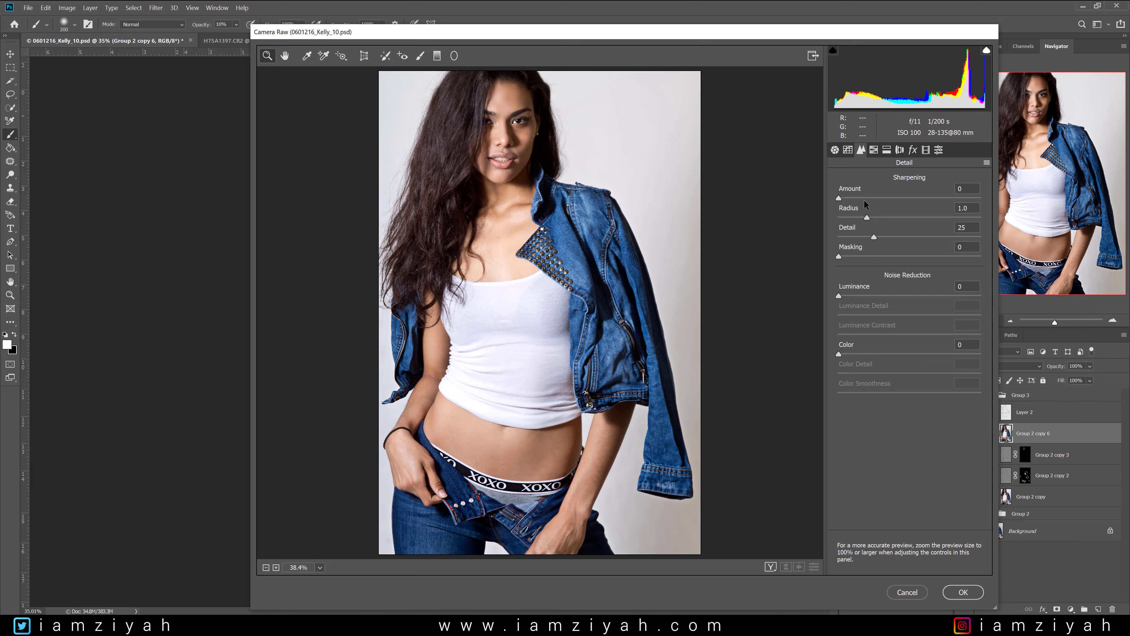
{"action": "left_click", "coordinate": [839, 256]}
{"action": "left_click_drag", "start_coordinate": [840, 256], "coordinate": [955, 258]}
{"action": "left_click_drag", "start_coordinate": [839, 198], "coordinate": [949, 198]}
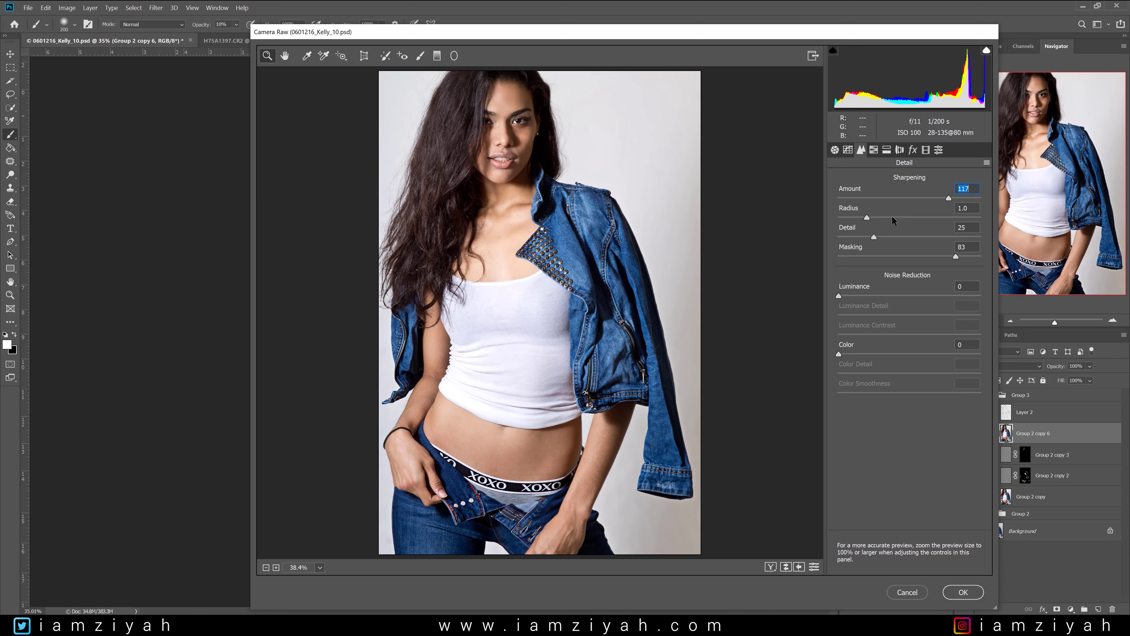
{"action": "mouse_move", "coordinate": [867, 217]}
{"action": "left_mouse_down"}
{"action": "mouse_move", "coordinate": [923, 219]}
{"action": "mouse_move", "coordinate": [835, 237]}
{"action": "mouse_move", "coordinate": [921, 237]}
{"action": "mouse_move", "coordinate": [859, 236]}
{"action": "left_mouse_up"}
{"action": "left_click_drag", "start_coordinate": [839, 295], "coordinate": [867, 294]}
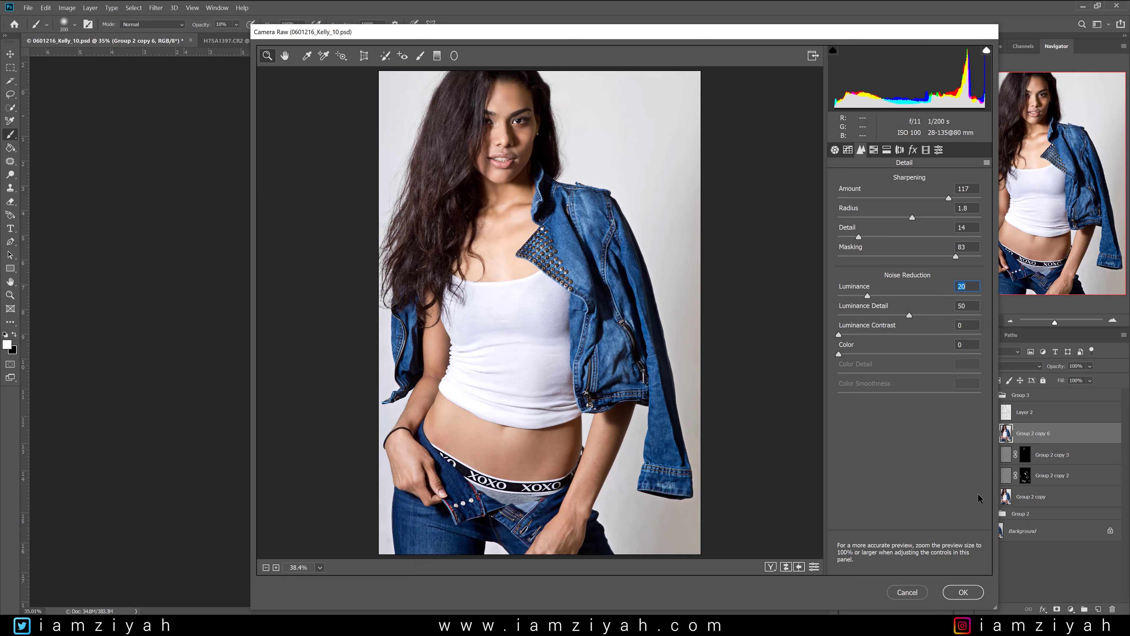
{"action": "left_click", "coordinate": [961, 594]}
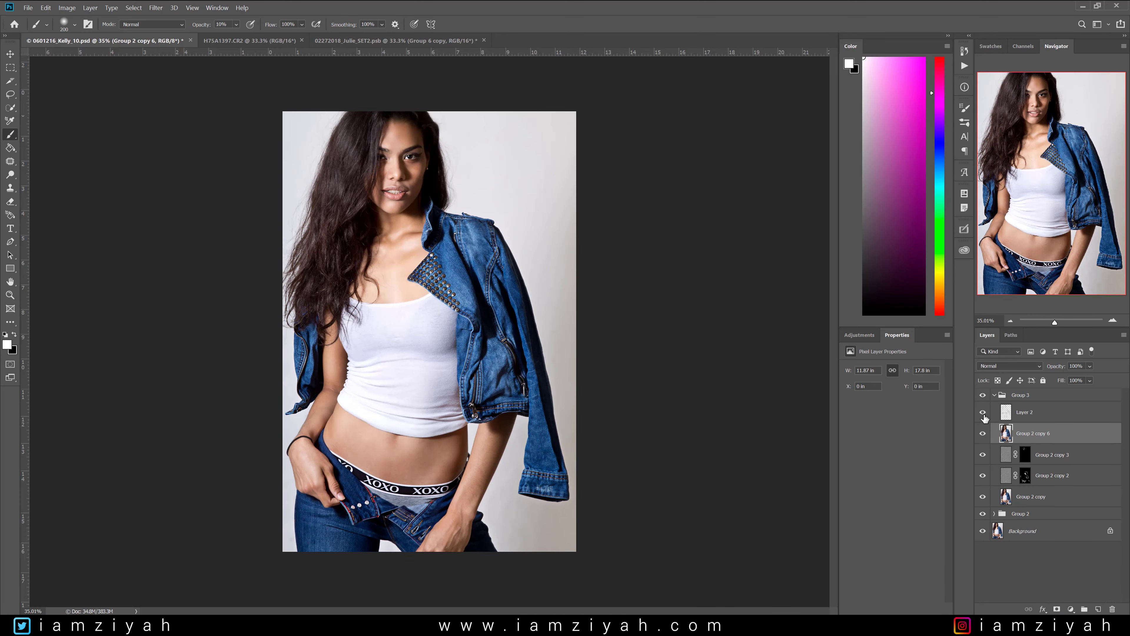
Collapse Group 3 and toggle its visibility to compare the portrait before and after the texture enhancement.
{"action": "left_click", "coordinate": [994, 395]}
{"action": "left_click", "coordinate": [983, 395]}
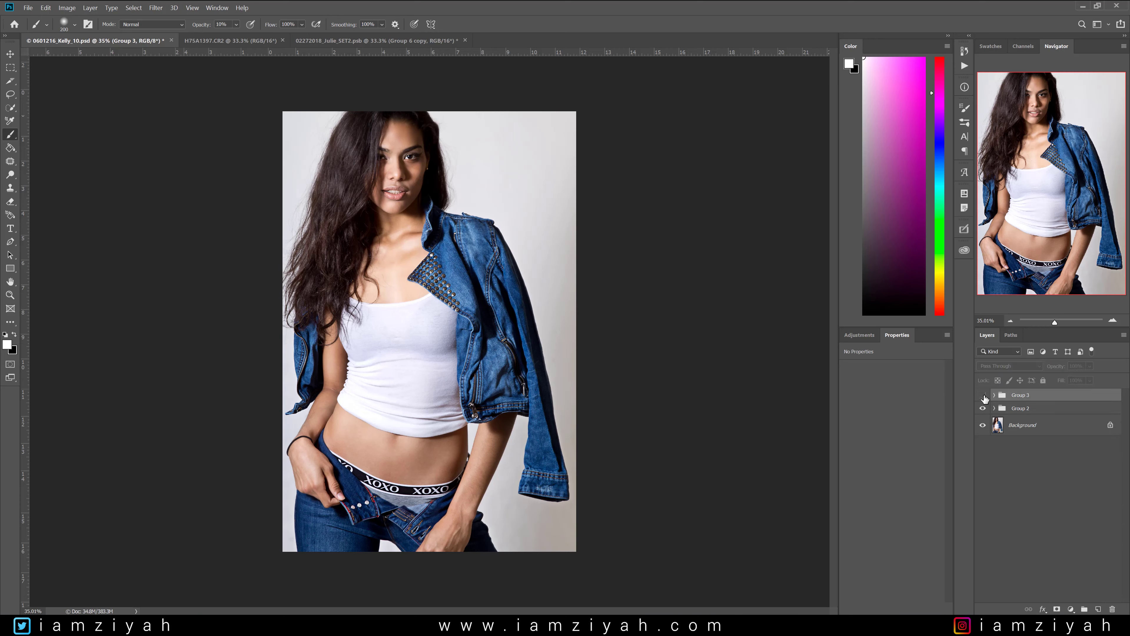
{"action": "left_click", "coordinate": [983, 395]}
{"action": "left_click", "coordinate": [983, 395]}
{"action": "left_click", "coordinate": [983, 395]}
{"action": "left_click", "coordinate": [982, 395]}
{"action": "left_click", "coordinate": [983, 395]}
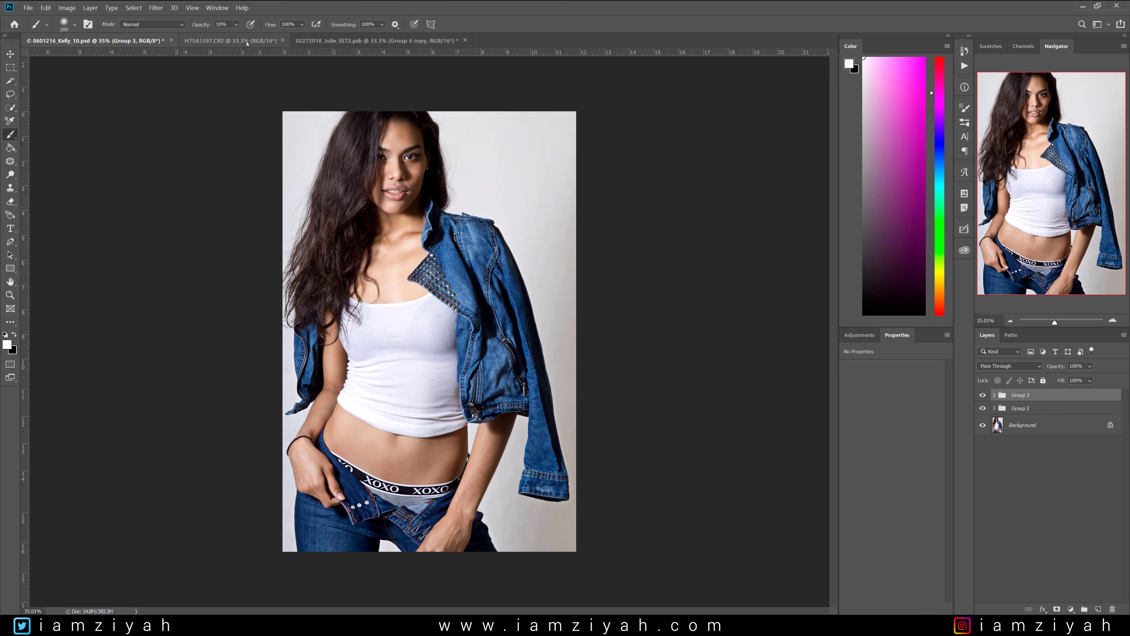
Switch to the H75A1397.CR2 portrait, duplicate its background layer and open the copy in the Camera Raw Filter.
{"action": "left_click", "coordinate": [196, 42]}
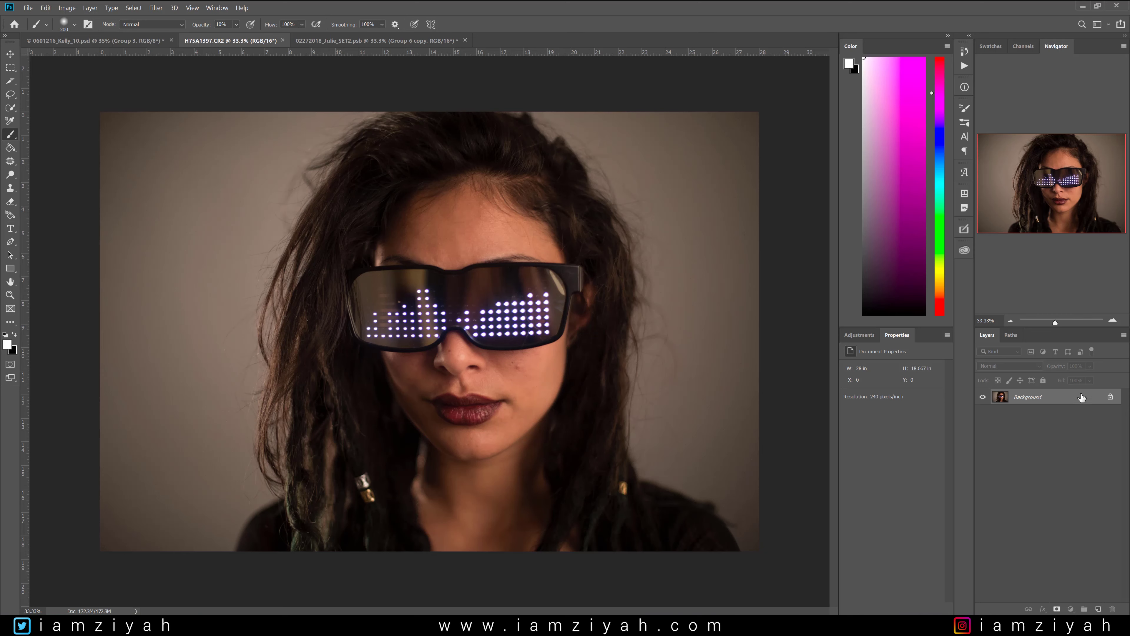
{"action": "key", "text": "ctrl+j"}
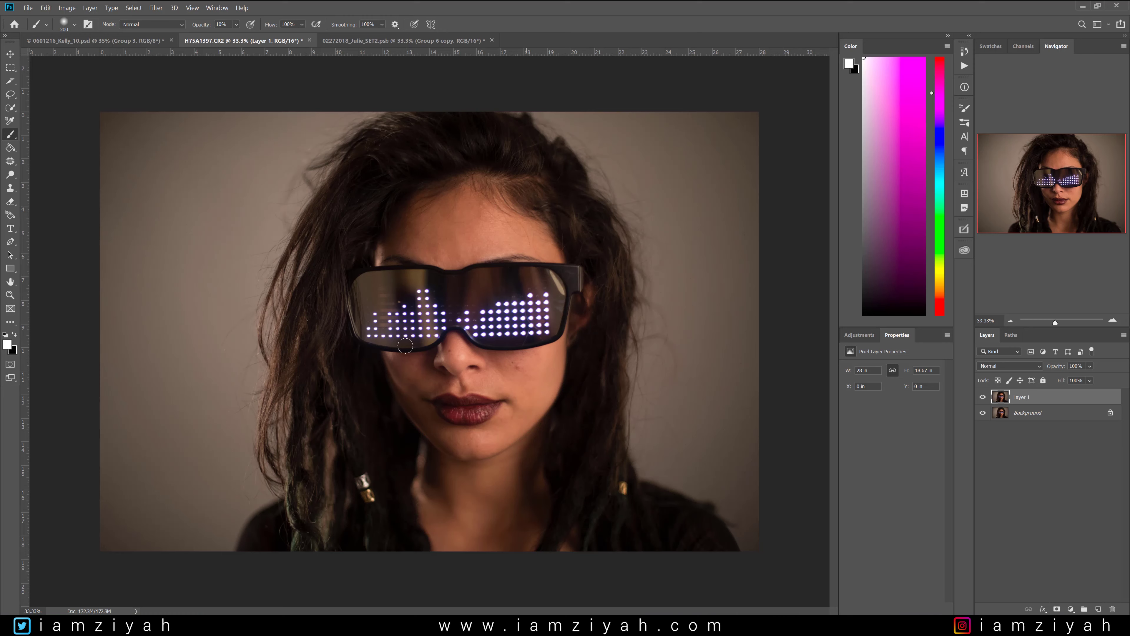
{"action": "left_click", "coordinate": [10, 161]}
{"action": "scroll", "coordinate": [472, 332], "scroll_direction": "up", "scroll_amount": 5}
{"action": "scroll", "coordinate": [472, 350], "scroll_direction": "down", "scroll_amount": 4}
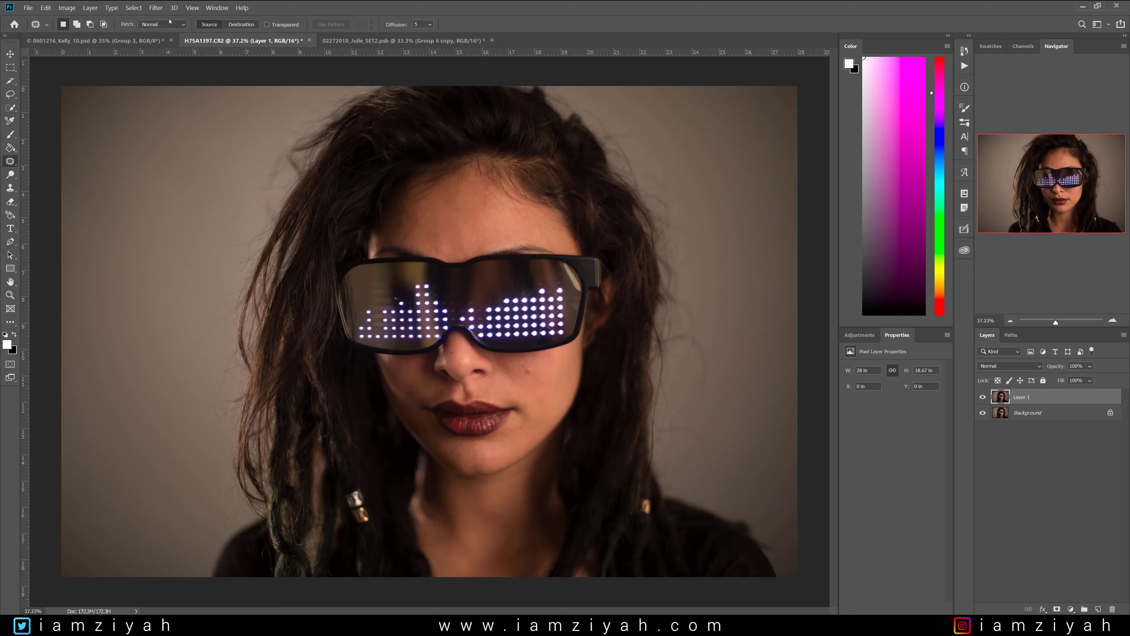
{"action": "left_click", "coordinate": [155, 8]}
{"action": "left_click", "coordinate": [183, 68]}
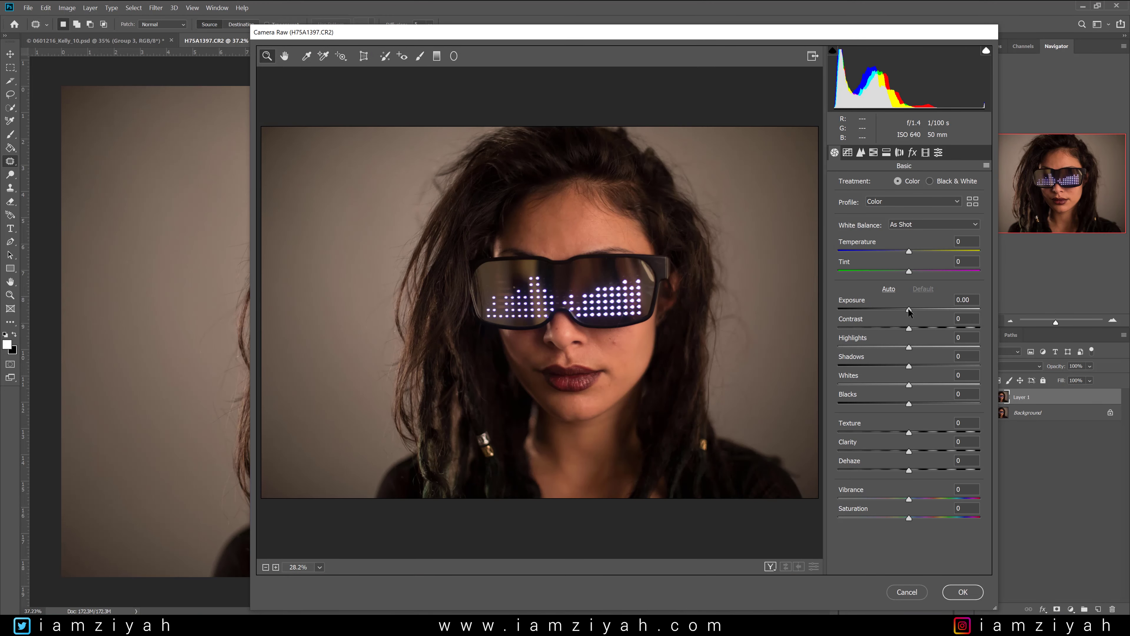
{"action": "left_click_drag", "start_coordinate": [909, 309], "coordinate": [913, 311]}
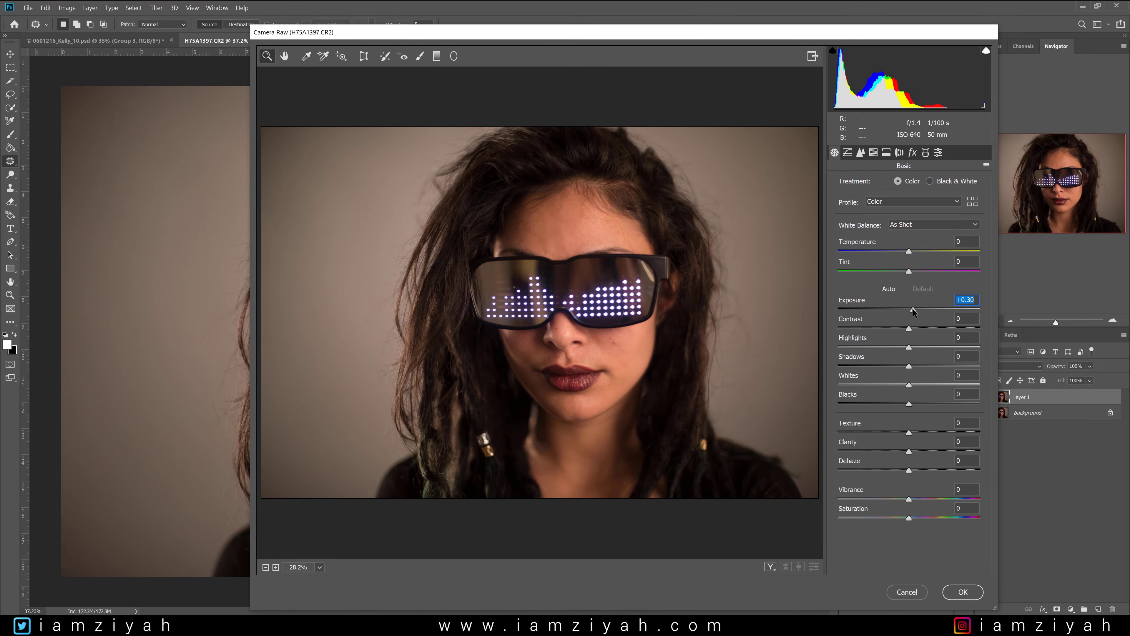
{"action": "left_click_drag", "start_coordinate": [909, 251], "coordinate": [907, 252]}
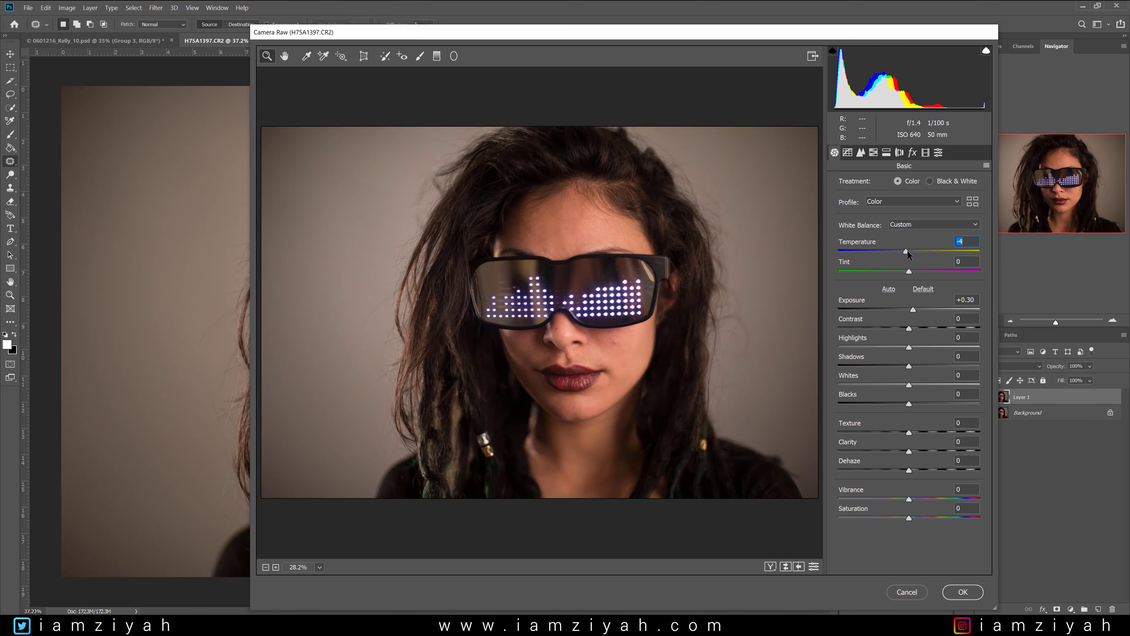
{"action": "left_click", "coordinate": [936, 224]}
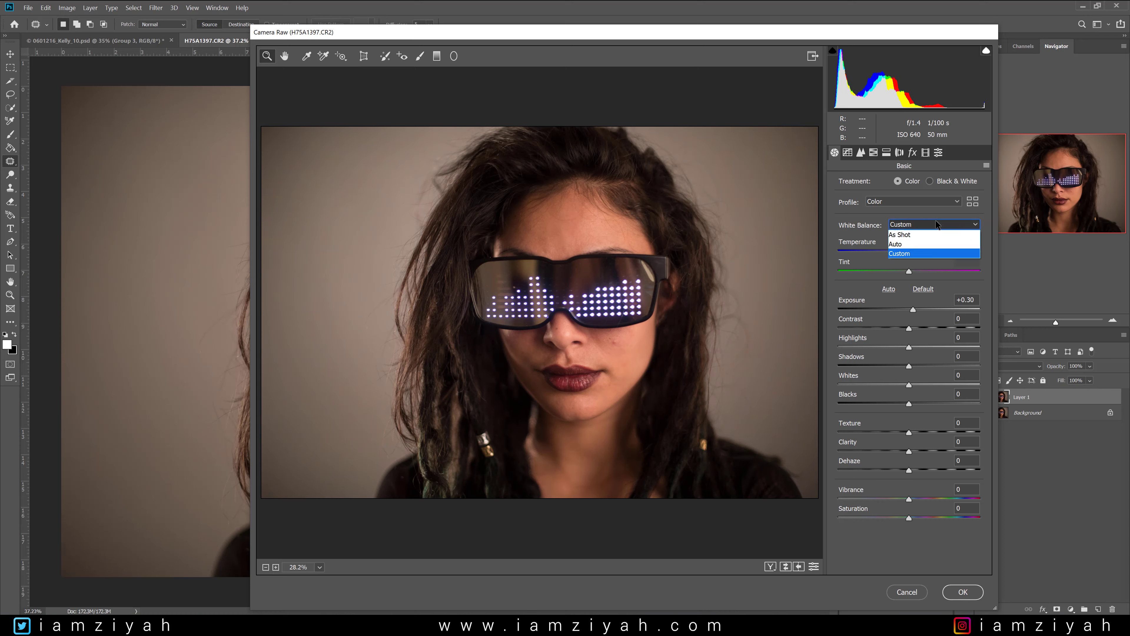
{"action": "left_click", "coordinate": [926, 243]}
{"action": "left_click", "coordinate": [933, 220]}
{"action": "left_click", "coordinate": [920, 235]}
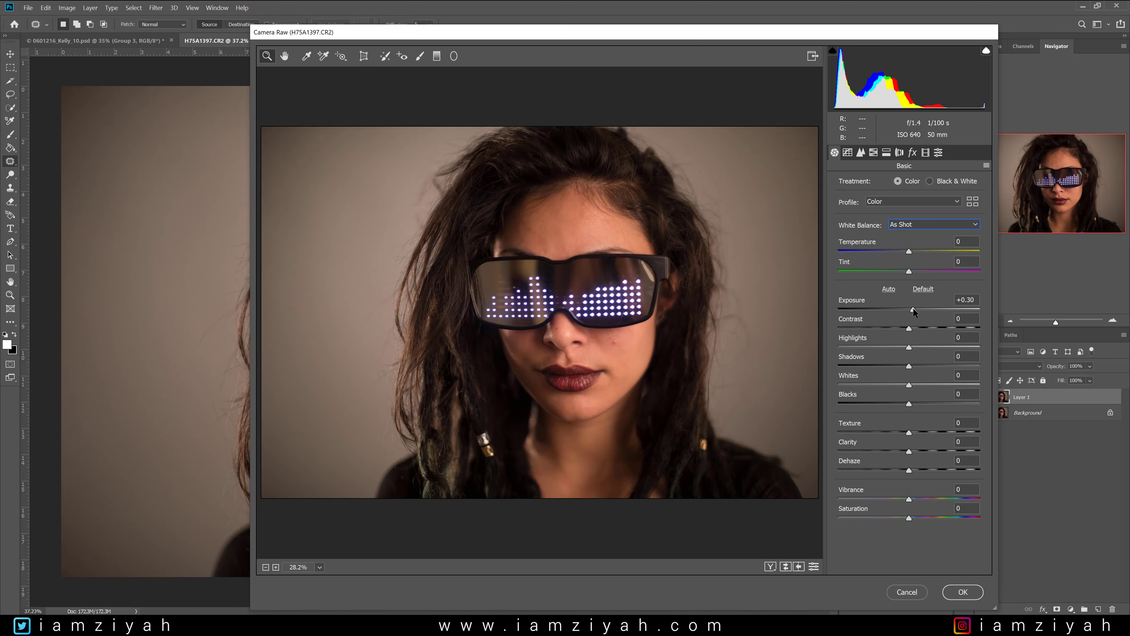
{"action": "double_click", "coordinate": [914, 310]}
Set Highlights to +38 and Shadows to -35 and apply the Camera Raw adjustment to Layer 1.
{"action": "left_click_drag", "start_coordinate": [910, 347], "coordinate": [936, 350]}
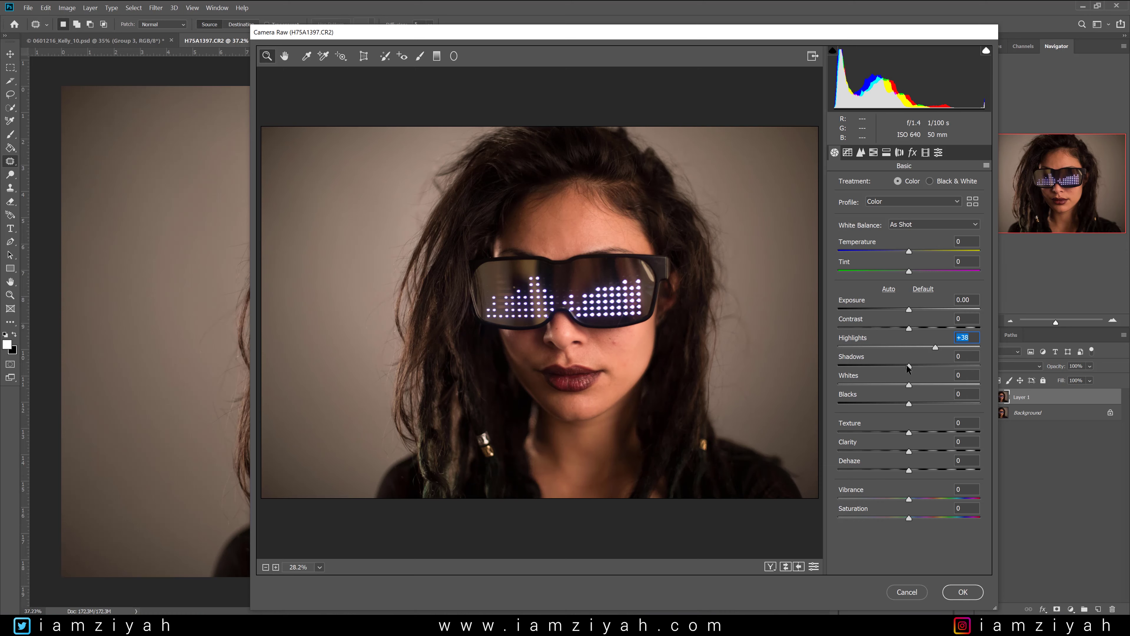
{"action": "left_click_drag", "start_coordinate": [908, 366], "coordinate": [884, 365]}
{"action": "mouse_move", "coordinate": [910, 384]}
{"action": "left_mouse_down"}
{"action": "mouse_move", "coordinate": [934, 387]}
{"action": "mouse_move", "coordinate": [909, 386]}
{"action": "left_mouse_up"}
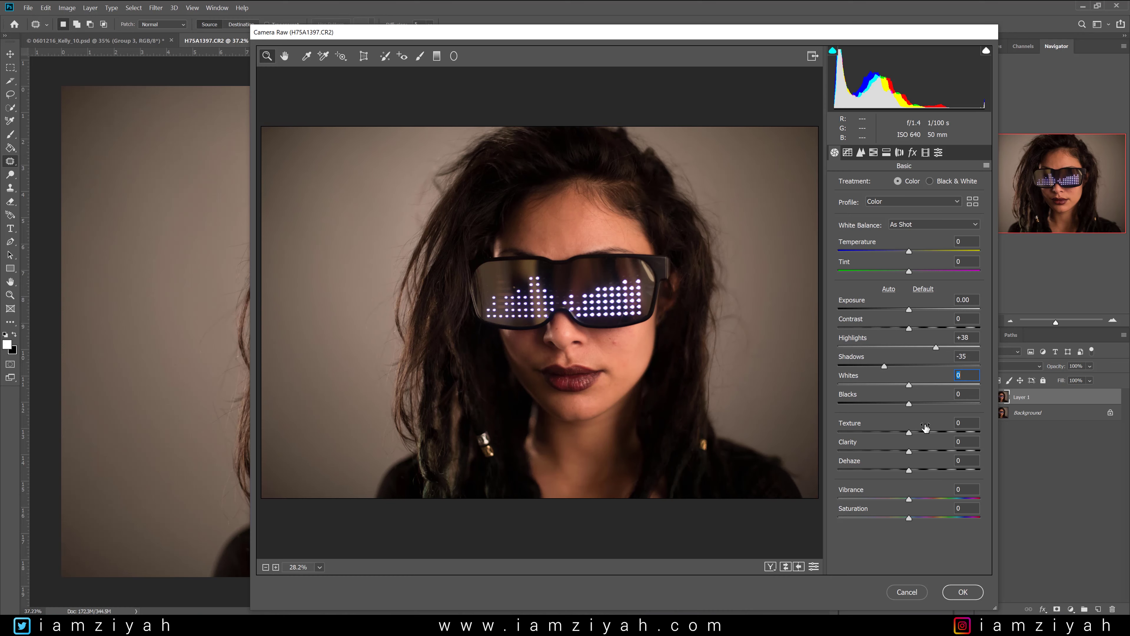
{"action": "left_click", "coordinate": [963, 593]}
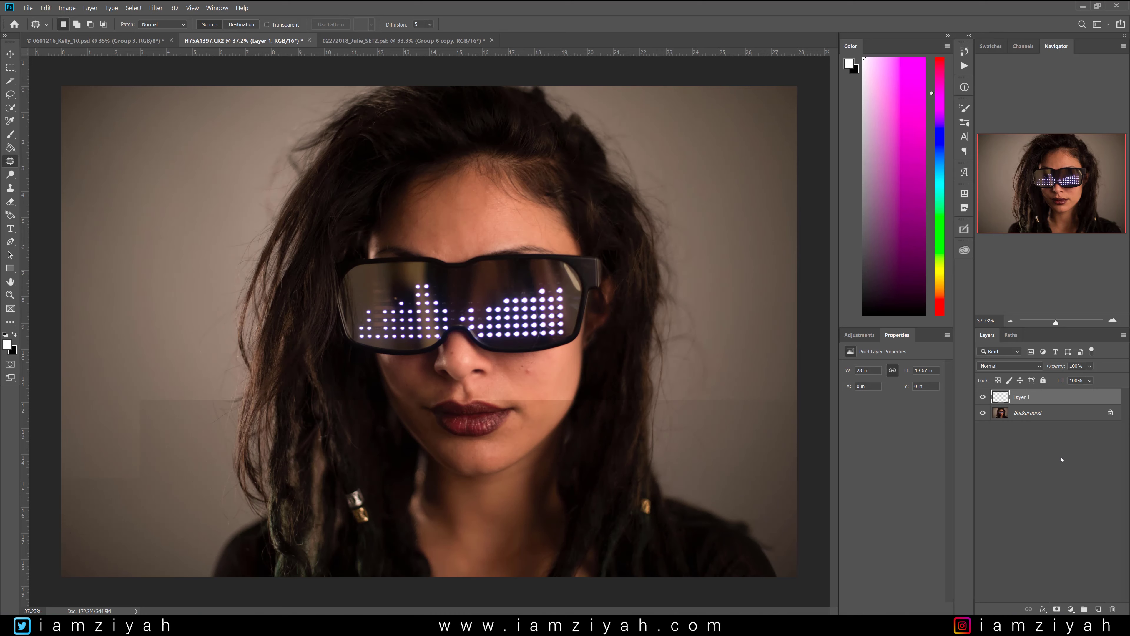
Duplicate Layer 1 and brighten the copy with the Camera Raw Filter, setting Shadows to +60.
{"action": "key", "text": "ctrl+j"}
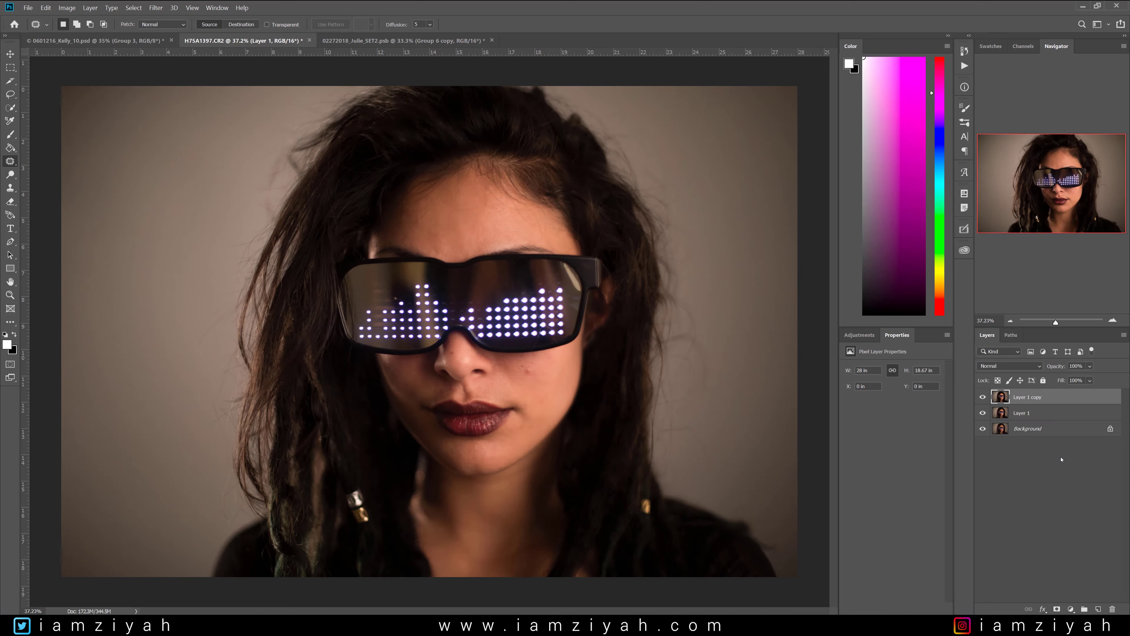
{"action": "left_click", "coordinate": [161, 10]}
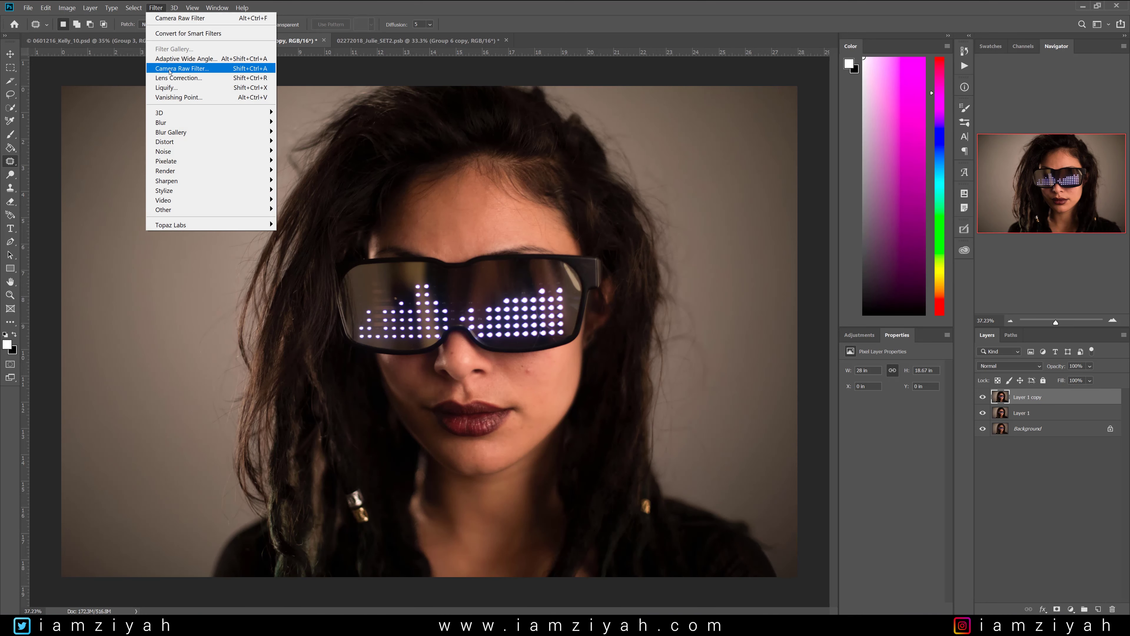
{"action": "left_click", "coordinate": [187, 67]}
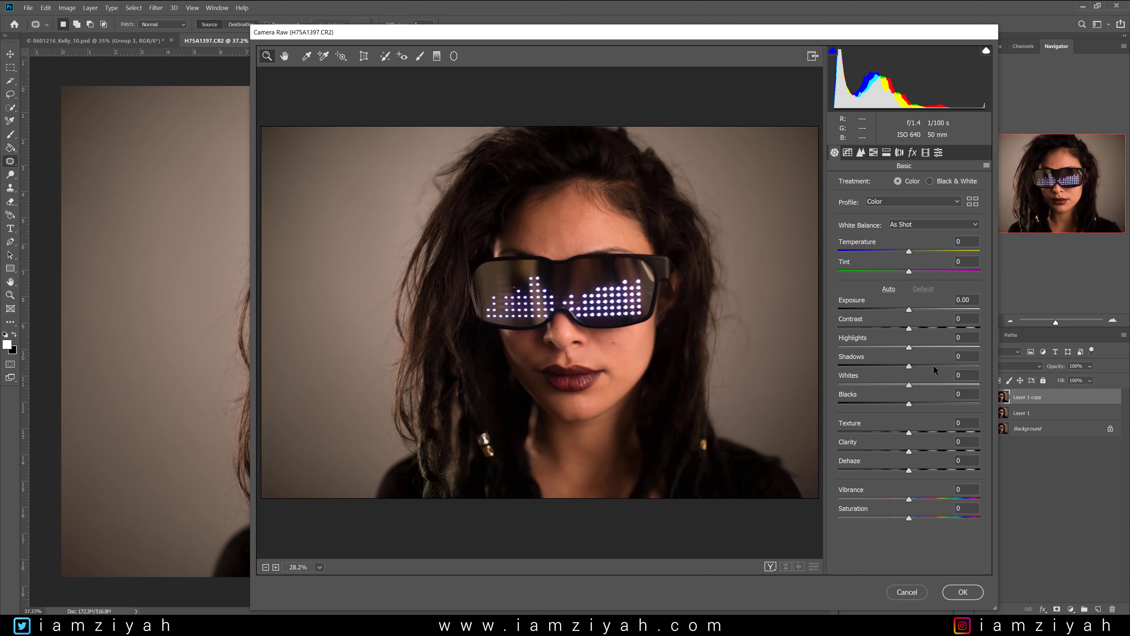
{"action": "left_click_drag", "start_coordinate": [934, 365], "coordinate": [951, 365]}
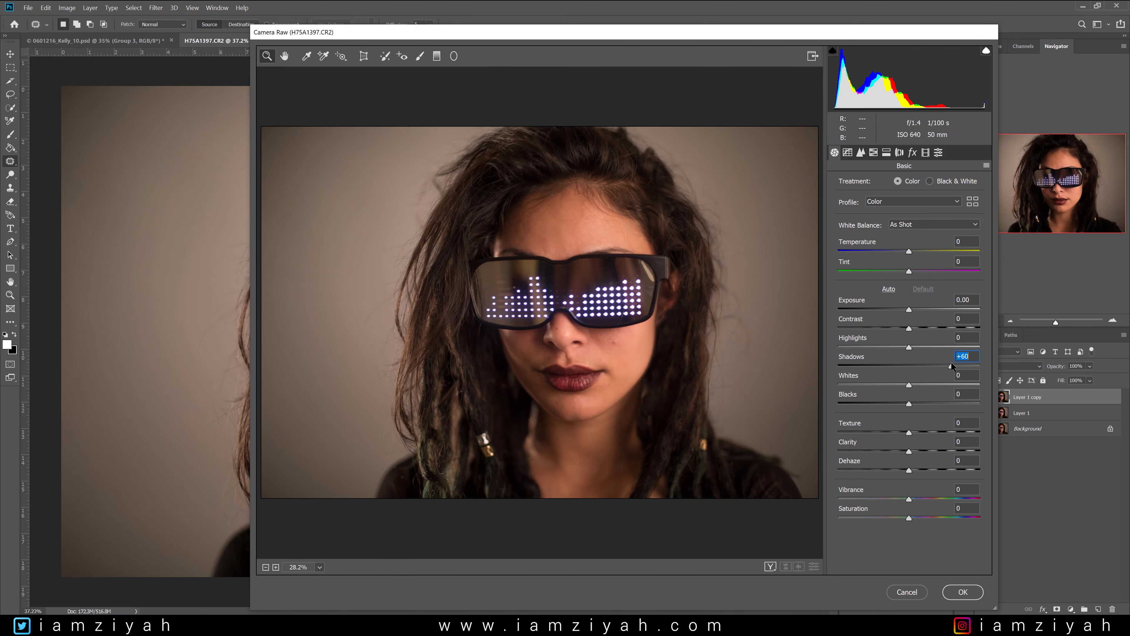
{"action": "left_click", "coordinate": [950, 595]}
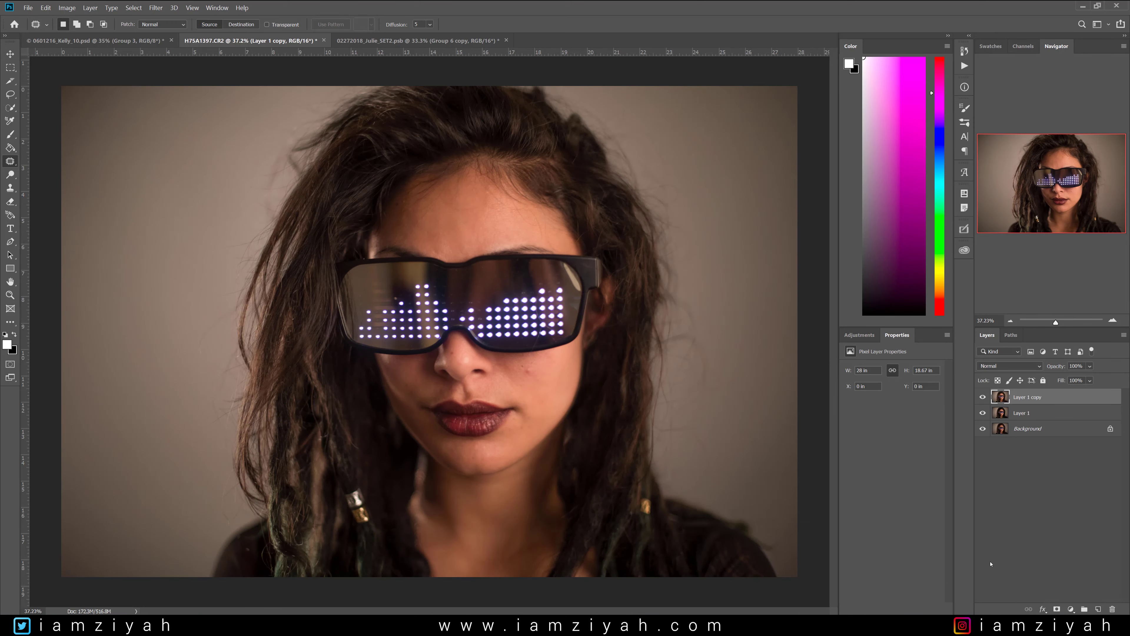
Add a black layer mask to the brightened copy, and ready the Brush with swapped foreground and background colours.
{"action": "left_click", "coordinate": [1057, 608], "text": "alt"}
{"action": "key", "text": "x"}
{"action": "key", "text": "b"}
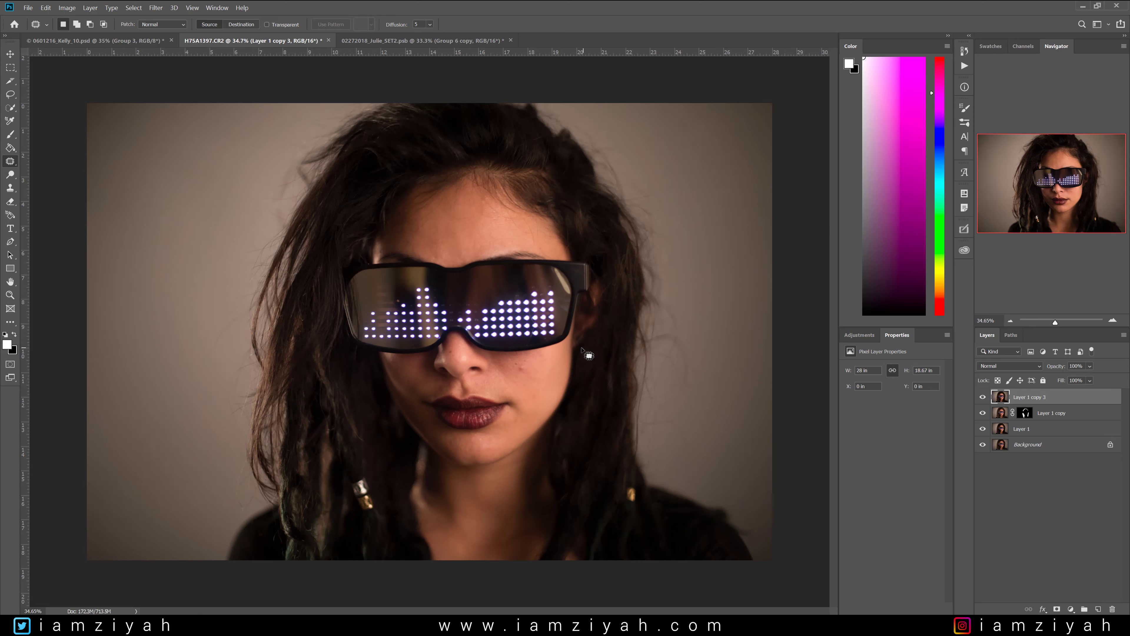
Run the Ultimate Retouch 2 F-S Median | Surface frequency separation on the layer above the masked copy.
{"action": "left_click", "coordinate": [964, 228]}
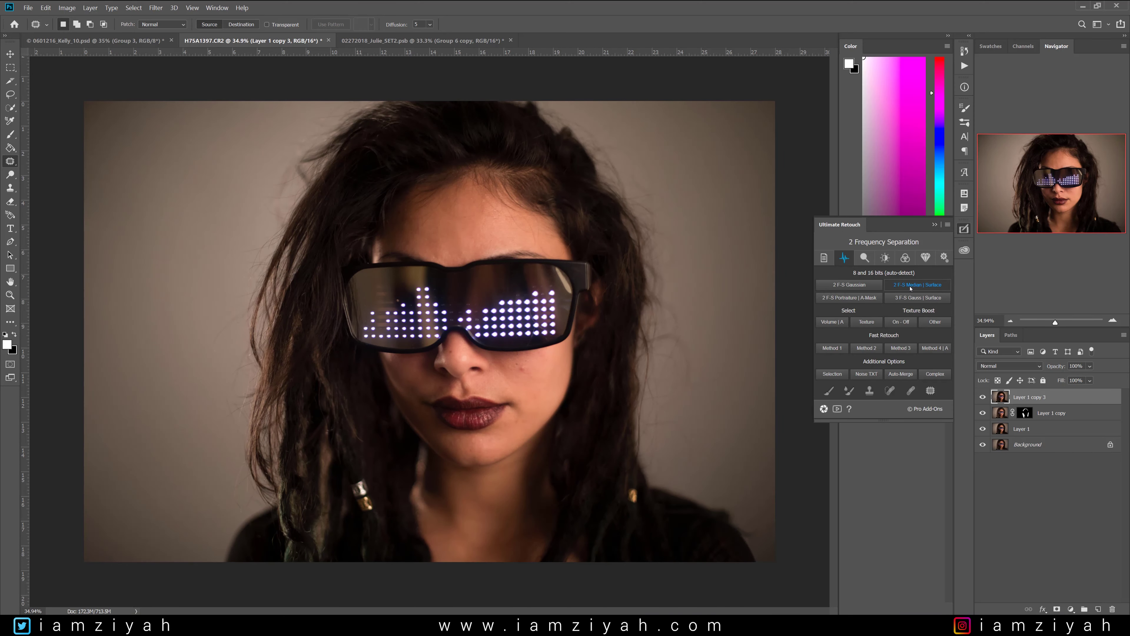
{"action": "left_click", "coordinate": [920, 287]}
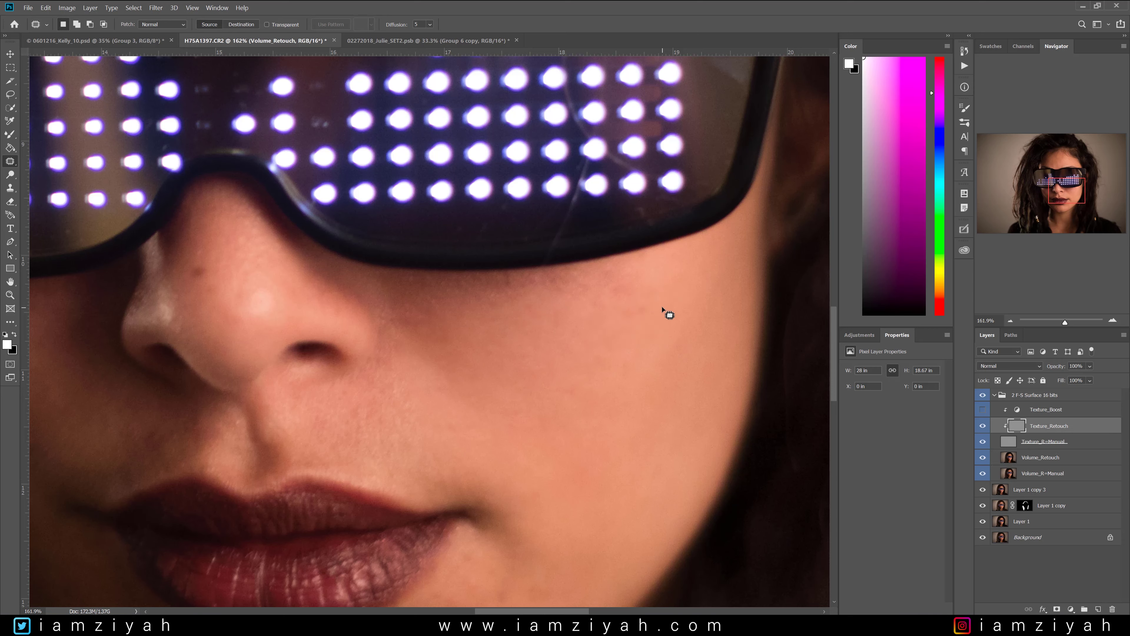
Patch the small blemishes on the cheek below the glasses on the Texture_Retouch layer.
{"action": "left_click_drag", "start_coordinate": [672, 288], "coordinate": [674, 289]}
{"action": "key", "text": "ctrl+d"}
{"action": "left_click_drag", "start_coordinate": [634, 321], "coordinate": [641, 325]}
{"action": "mouse_move", "coordinate": [615, 348]}
{"action": "left_mouse_down"}
{"action": "mouse_move", "coordinate": [675, 305]}
{"action": "mouse_move", "coordinate": [647, 389]}
{"action": "mouse_move", "coordinate": [687, 339]}
{"action": "mouse_move", "coordinate": [577, 371]}
{"action": "left_mouse_up"}
{"action": "key", "text": "ctrl+d"}
{"action": "key", "text": "ctrl+d"}
{"action": "key", "text": "ctrl+d"}
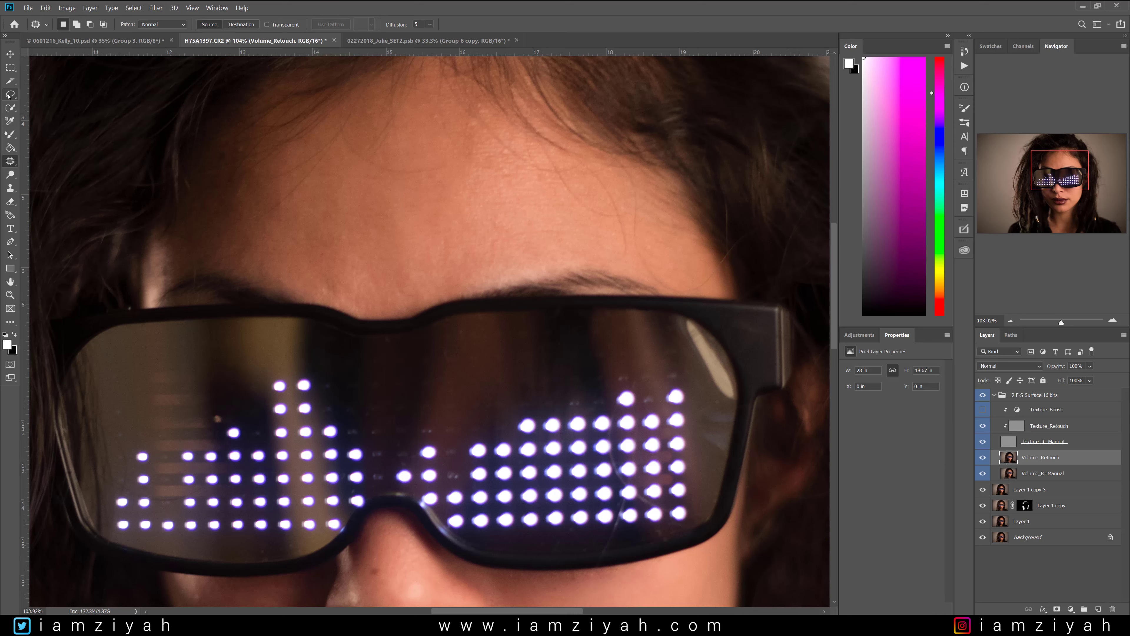
Lasso the left and centre of the forehead on the Volume_Retouch layer, smooth it with Gaussian Blur, and deselect.
{"action": "key", "text": "l"}
{"action": "mouse_move", "coordinate": [474, 129]}
{"action": "left_mouse_down"}
{"action": "mouse_move", "coordinate": [364, 148]}
{"action": "mouse_move", "coordinate": [305, 186]}
{"action": "mouse_move", "coordinate": [291, 248]}
{"action": "mouse_move", "coordinate": [317, 287]}
{"action": "mouse_move", "coordinate": [364, 304]}
{"action": "mouse_move", "coordinate": [427, 295]}
{"action": "mouse_move", "coordinate": [493, 246]}
{"action": "mouse_move", "coordinate": [507, 179]}
{"action": "mouse_move", "coordinate": [482, 112]}
{"action": "mouse_move", "coordinate": [427, 98]}
{"action": "mouse_move", "coordinate": [363, 115]}
{"action": "mouse_move", "coordinate": [297, 171]}
{"action": "mouse_move", "coordinate": [287, 236]}
{"action": "mouse_move", "coordinate": [318, 263]}
{"action": "left_mouse_up"}
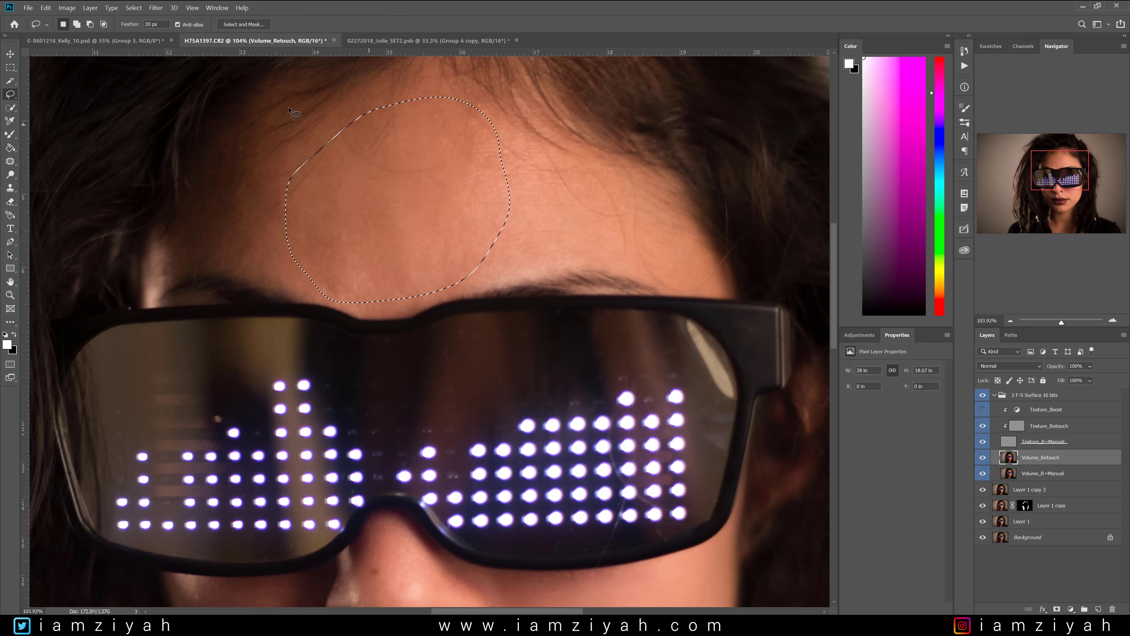
{"action": "left_click", "coordinate": [165, 6]}
{"action": "mouse_move", "coordinate": [240, 122]}
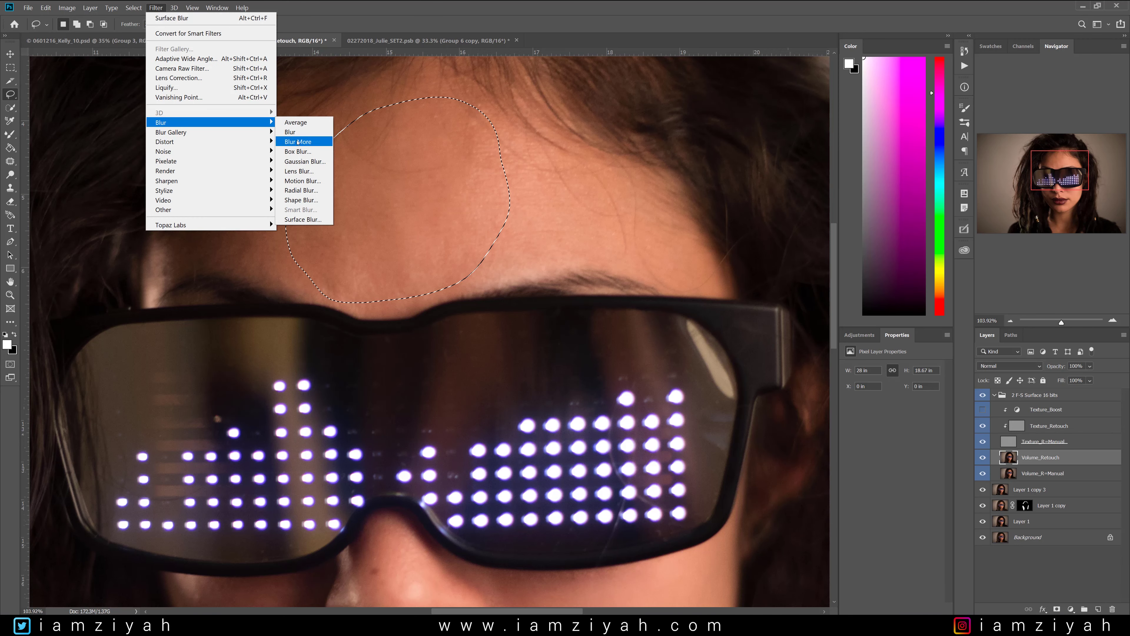
{"action": "left_click", "coordinate": [302, 164]}
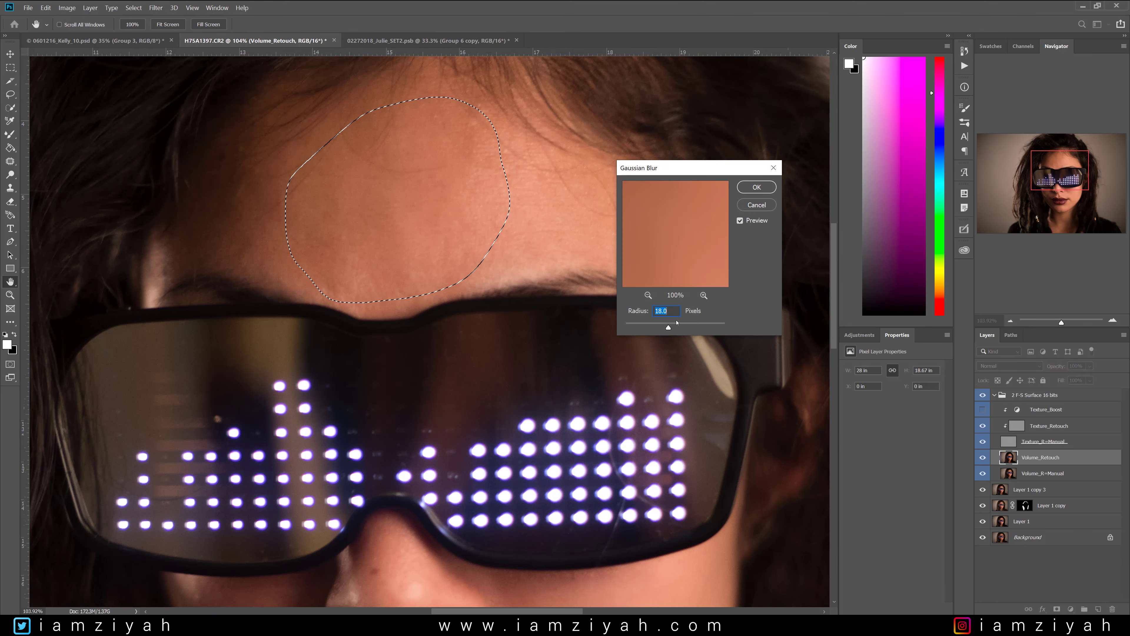
{"action": "left_click_drag", "start_coordinate": [670, 329], "coordinate": [671, 329]}
{"action": "left_click", "coordinate": [756, 187]}
{"action": "key", "text": "ctrl+d"}
{"action": "scroll", "coordinate": [457, 233], "scroll_direction": "up", "scroll_amount": 4}
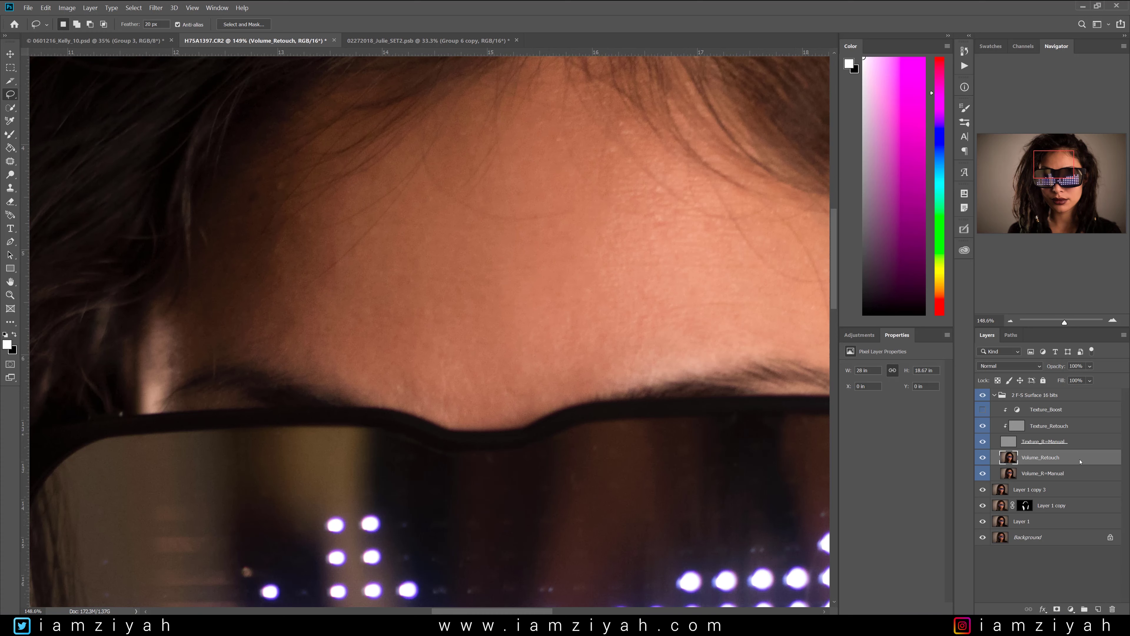
Pick the Mixer Brush Tool, check the whole face, and go back to the Patch tool.
{"action": "left_click", "coordinate": [11, 133]}
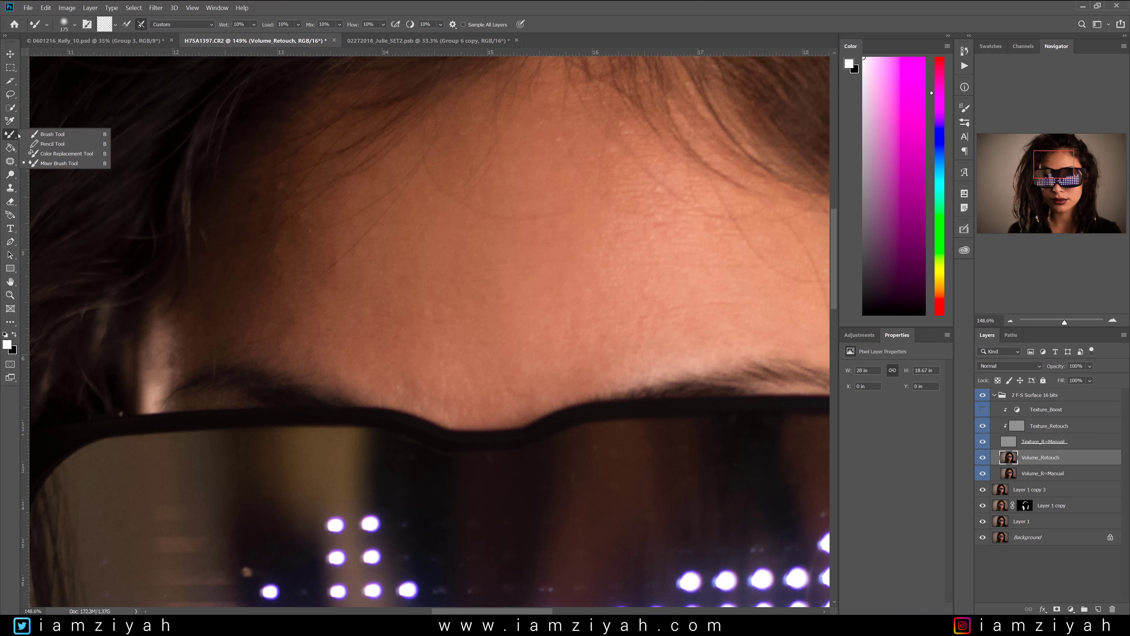
{"action": "left_click", "coordinate": [55, 164]}
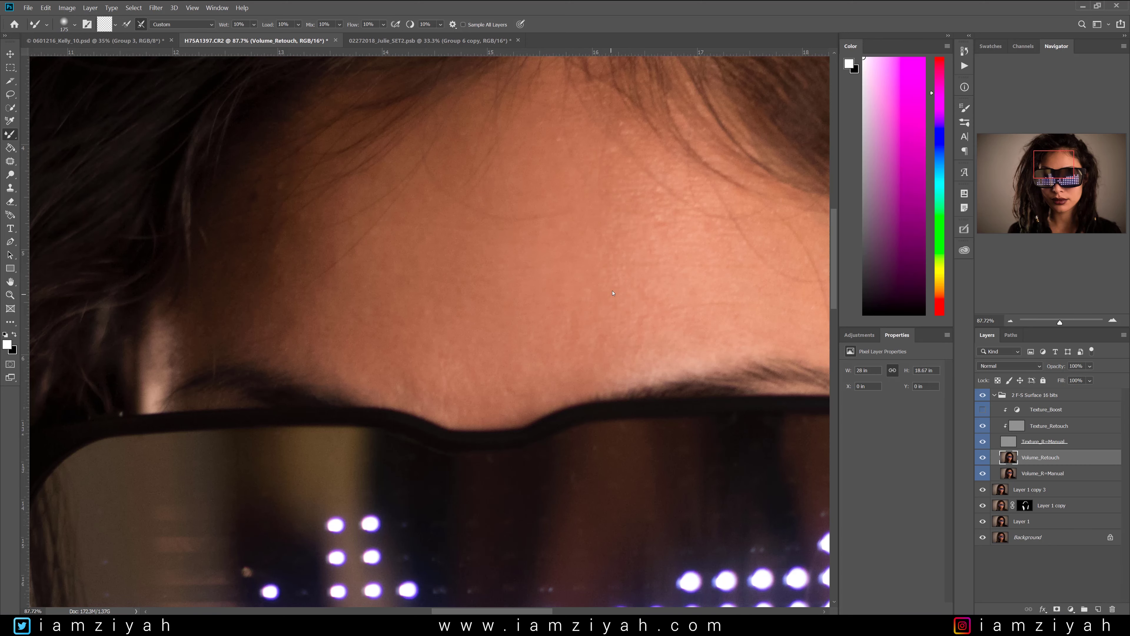
{"action": "scroll", "coordinate": [613, 295], "scroll_direction": "down", "scroll_amount": 5}
{"action": "scroll", "coordinate": [587, 274], "scroll_direction": "down", "scroll_amount": 3}
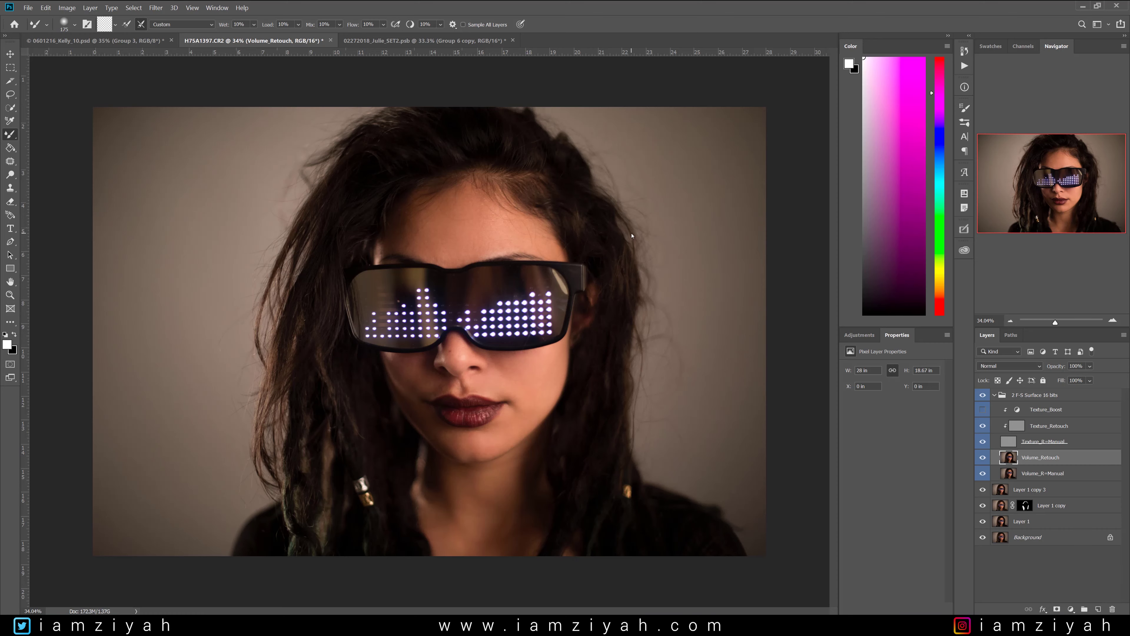
{"action": "scroll", "coordinate": [482, 426], "scroll_direction": "up", "scroll_amount": 3}
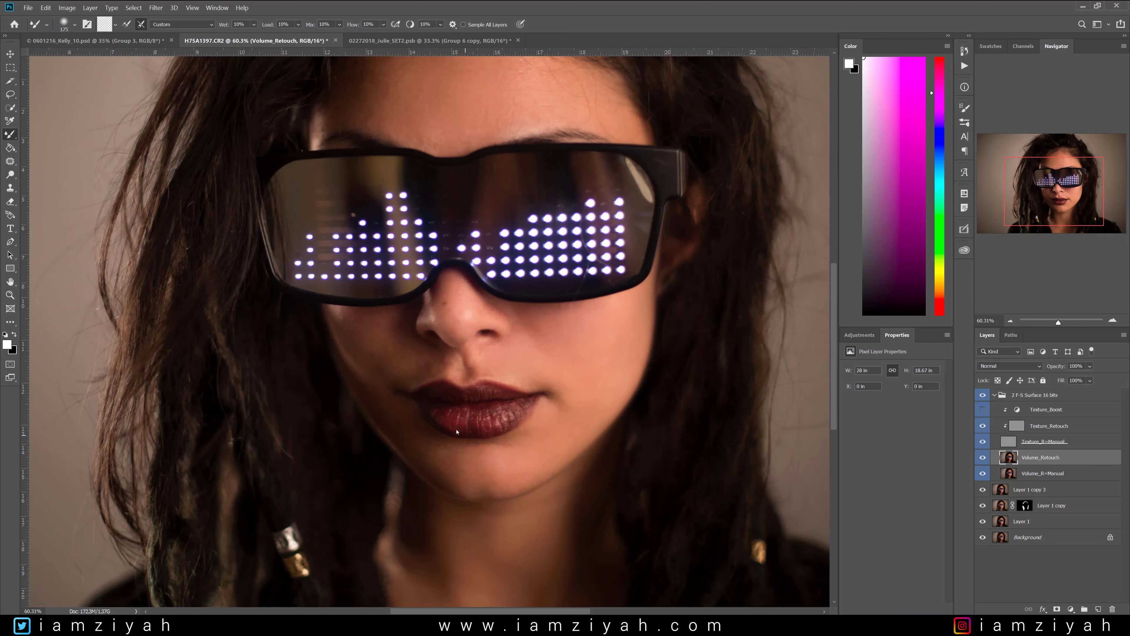
{"action": "left_click", "coordinate": [10, 161]}
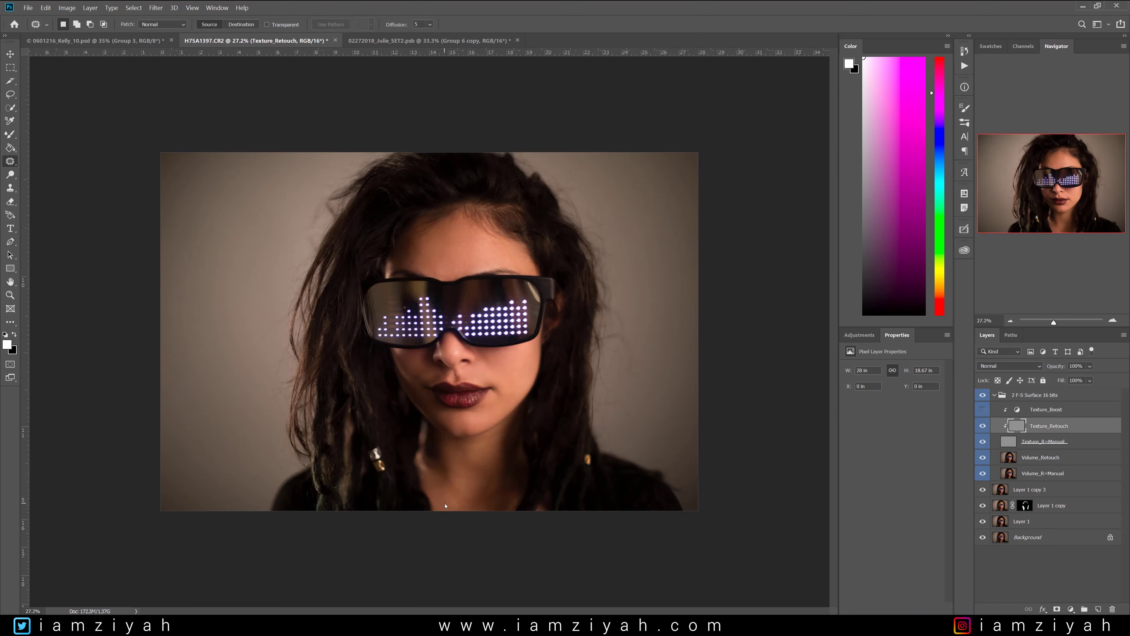
Collapse the 2 F-S Surface 16 bits group, duplicate it, and merge the duplicate into a single layer.
{"action": "left_click", "coordinate": [995, 395]}
{"action": "left_click", "coordinate": [1035, 396]}
{"action": "key", "text": "ctrl+j"}
{"action": "key", "text": "ctrl+e"}
{"action": "scroll", "coordinate": [416, 320], "scroll_direction": "up", "scroll_amount": 3}
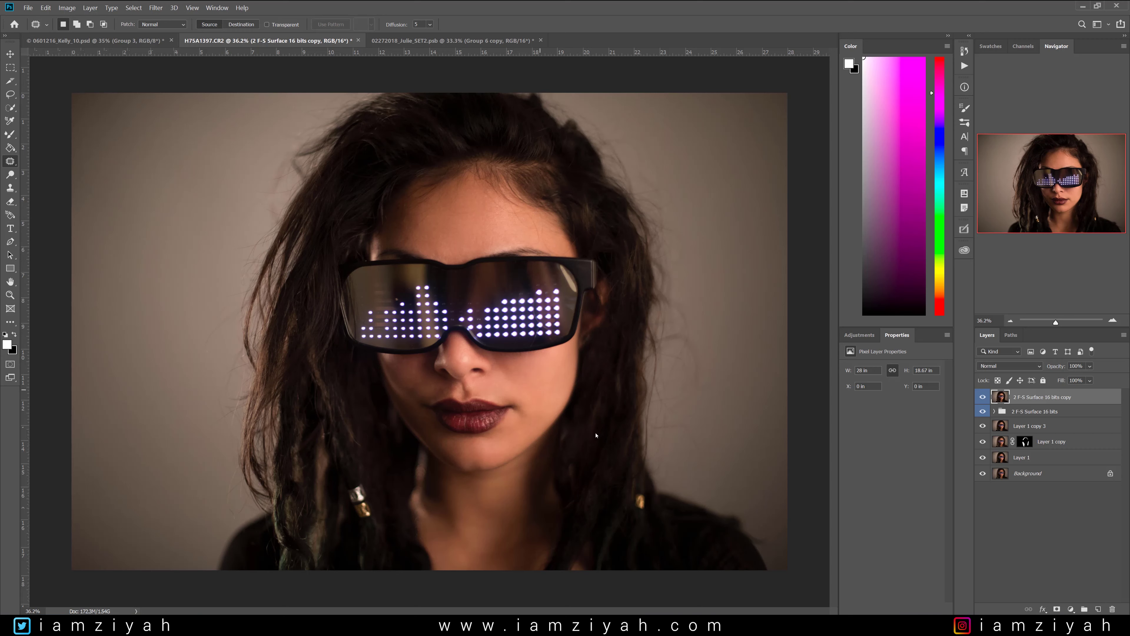
Run the High Pass filter on the merged copy of the frequency separation group.
{"action": "left_click", "coordinate": [156, 8]}
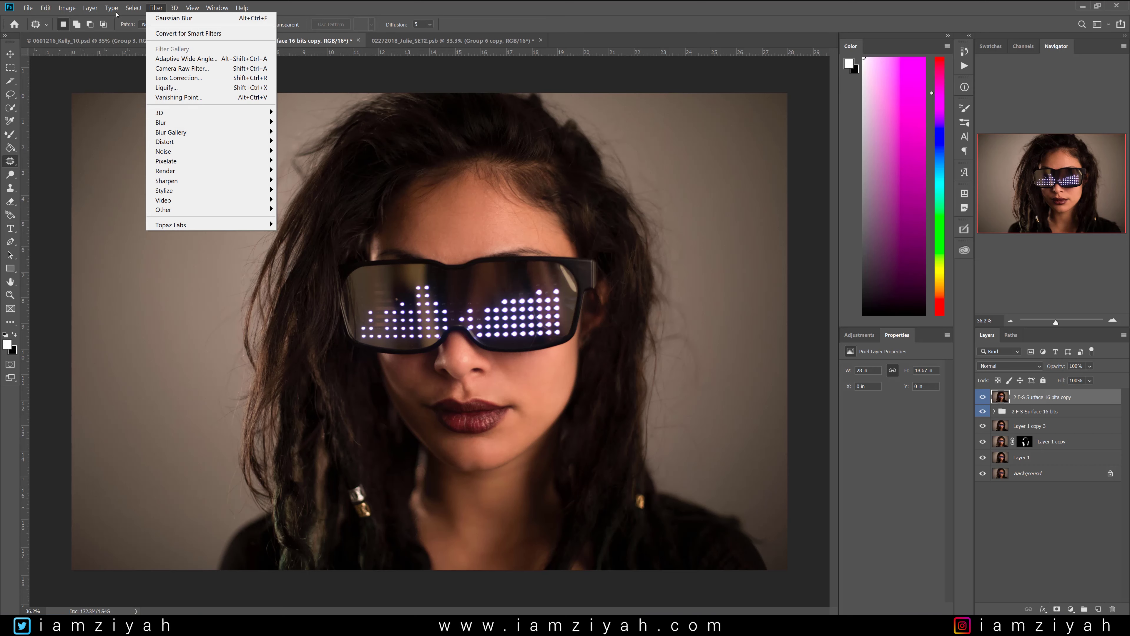
{"action": "mouse_move", "coordinate": [135, 9]}
{"action": "mouse_move", "coordinate": [249, 209]}
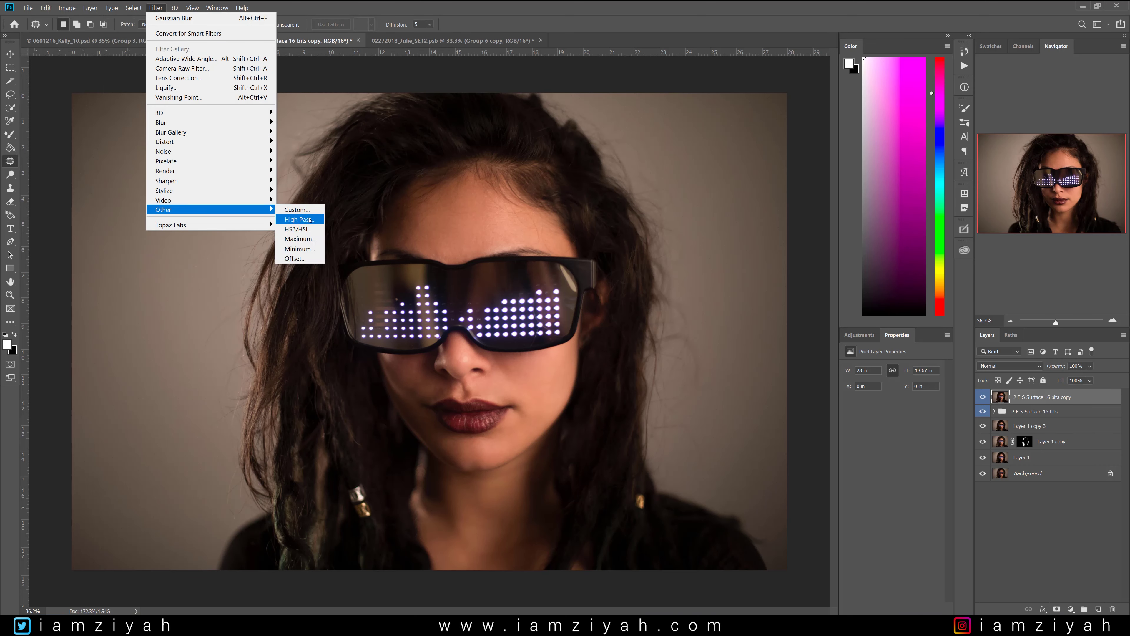
{"action": "left_click", "coordinate": [310, 220]}
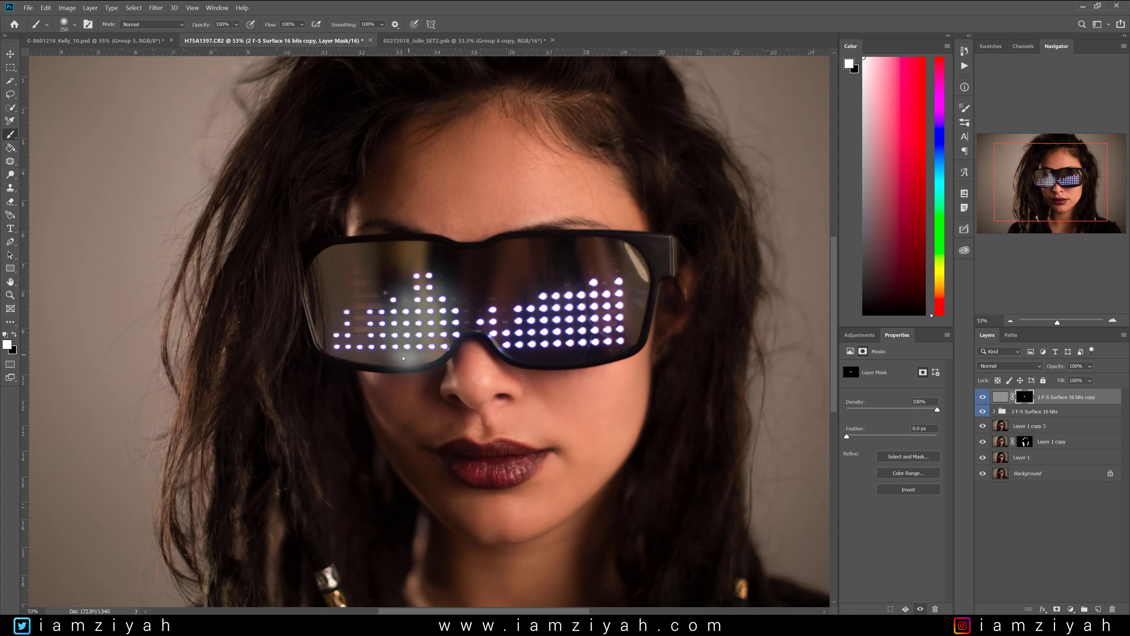
Paint white over the LED glasses on the high-pass layer's black mask, resizing the brush to fit the frame.
{"action": "mouse_move", "coordinate": [399, 359]}
{"action": "left_mouse_down"}
{"action": "mouse_move", "coordinate": [334, 347]}
{"action": "mouse_move", "coordinate": [318, 322]}
{"action": "mouse_move", "coordinate": [322, 262]}
{"action": "mouse_move", "coordinate": [382, 247]}
{"action": "mouse_move", "coordinate": [457, 256]}
{"action": "mouse_move", "coordinate": [660, 244]}
{"action": "mouse_move", "coordinate": [631, 336]}
{"action": "mouse_move", "coordinate": [599, 350]}
{"action": "mouse_move", "coordinate": [529, 348]}
{"action": "mouse_move", "coordinate": [483, 326]}
{"action": "mouse_move", "coordinate": [520, 345]}
{"action": "mouse_move", "coordinate": [593, 342]}
{"action": "mouse_move", "coordinate": [619, 319]}
{"action": "mouse_move", "coordinate": [453, 318]}
{"action": "mouse_move", "coordinate": [641, 281]}
{"action": "mouse_move", "coordinate": [491, 278]}
{"action": "mouse_move", "coordinate": [382, 294]}
{"action": "mouse_move", "coordinate": [654, 266]}
{"action": "mouse_move", "coordinate": [360, 288]}
{"action": "mouse_move", "coordinate": [338, 303]}
{"action": "mouse_move", "coordinate": [437, 298]}
{"action": "mouse_move", "coordinate": [330, 285]}
{"action": "mouse_move", "coordinate": [365, 332]}
{"action": "mouse_move", "coordinate": [326, 325]}
{"action": "mouse_move", "coordinate": [364, 290]}
{"action": "left_mouse_up"}
{"action": "key", "text": "]"}
{"action": "key", "text": "]"}
{"action": "key", "text": "bracketleft"}
{"action": "key", "text": "bracketleft"}
{"action": "key", "text": "bracketleft"}
{"action": "key", "text": "bracketleft"}
{"action": "mouse_move", "coordinate": [450, 349]}
{"action": "left_mouse_down"}
{"action": "mouse_move", "coordinate": [414, 363]}
{"action": "mouse_move", "coordinate": [313, 352]}
{"action": "left_mouse_up"}
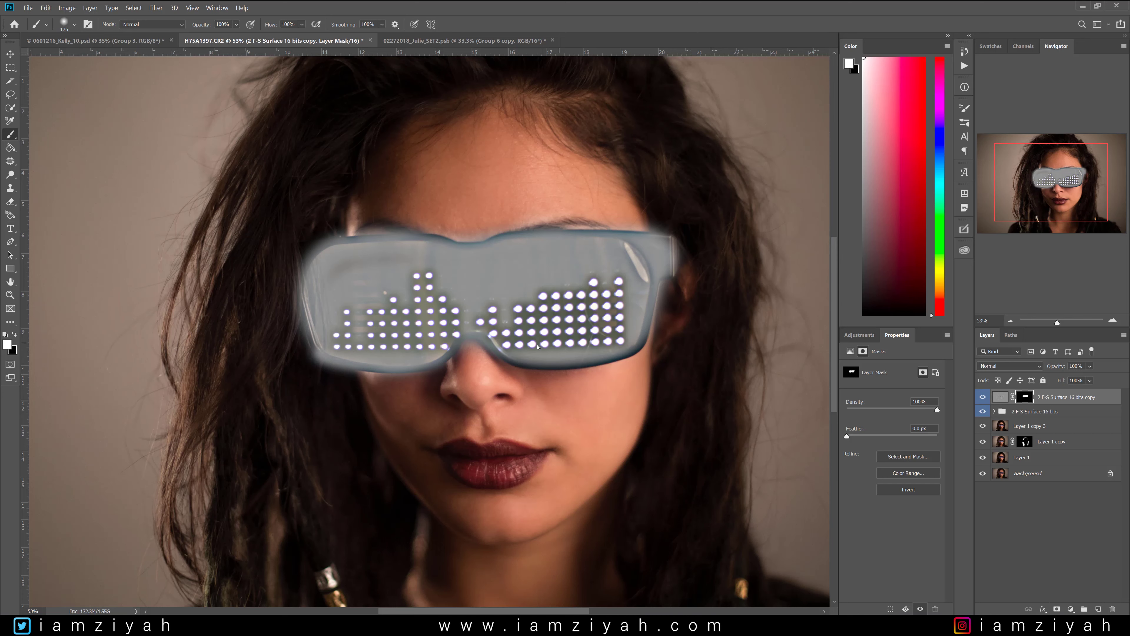
{"action": "mouse_move", "coordinate": [507, 359]}
{"action": "left_mouse_down"}
{"action": "mouse_move", "coordinate": [606, 359]}
{"action": "mouse_move", "coordinate": [641, 344]}
{"action": "mouse_move", "coordinate": [668, 238]}
{"action": "left_mouse_up"}
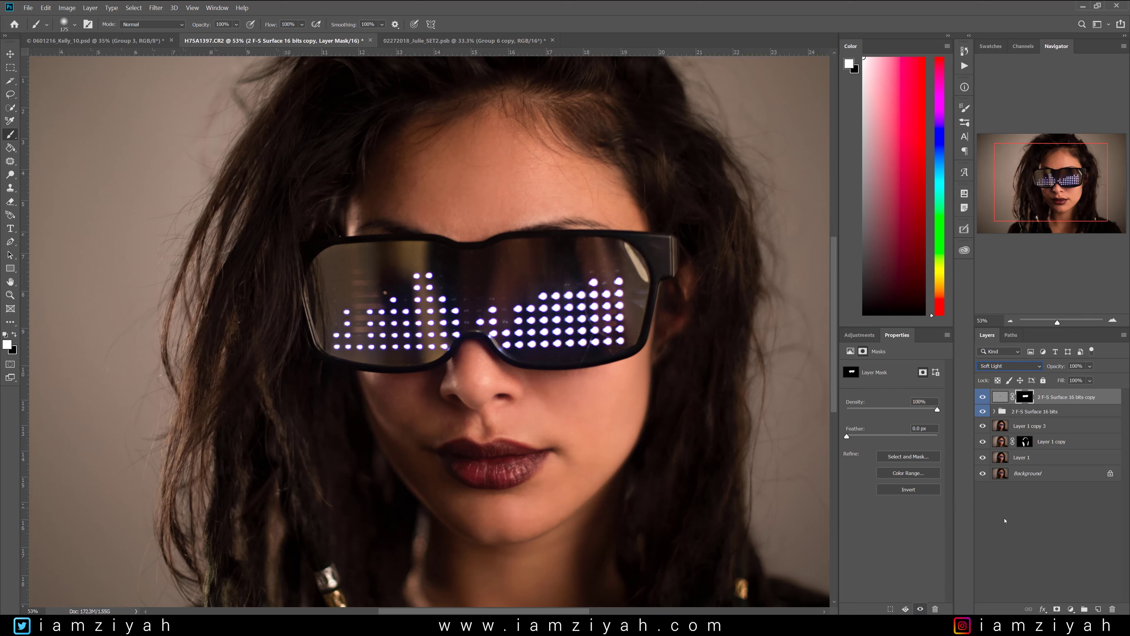
Compare the whole portrait with and without the high-pass layer on the glasses, and leave that layer hidden.
{"action": "left_click", "coordinate": [1046, 534]}
{"action": "key", "text": "ctrl+0"}
{"action": "scroll", "coordinate": [394, 268], "scroll_direction": "down", "scroll_amount": 3}
{"action": "scroll", "coordinate": [382, 264], "scroll_direction": "up", "scroll_amount": 3}
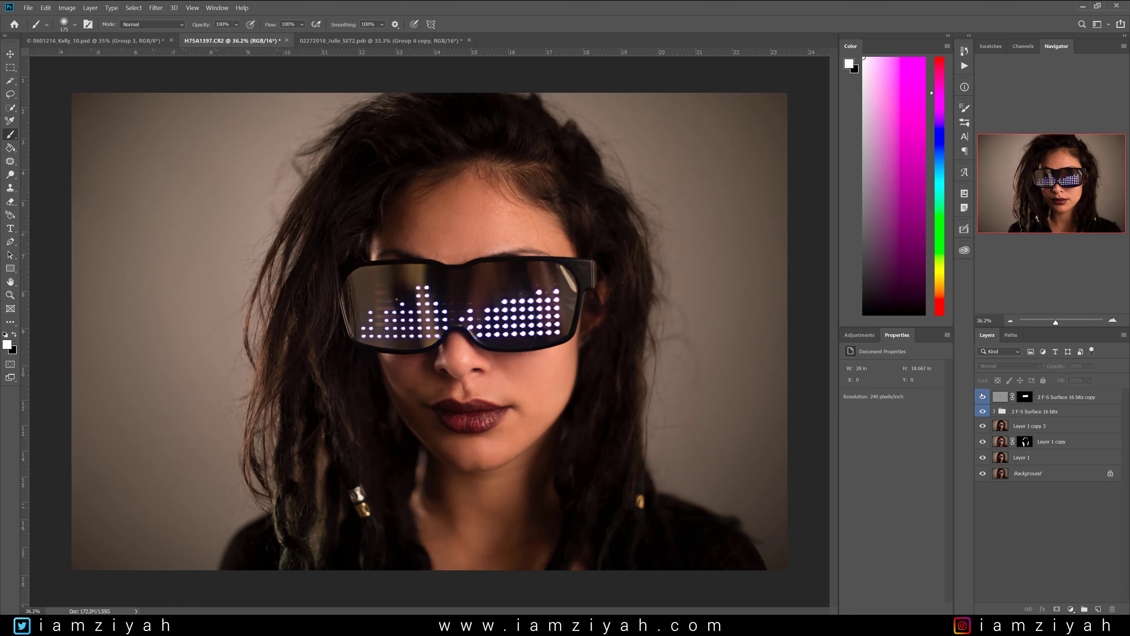
{"action": "left_click", "coordinate": [981, 397]}
{"action": "left_click", "coordinate": [981, 397]}
Patch the faint stripe reflections above and between the LEDs in the left lens on the Texture_Retouch layer.
{"action": "scroll", "coordinate": [368, 289], "scroll_direction": "up", "scroll_amount": 10}
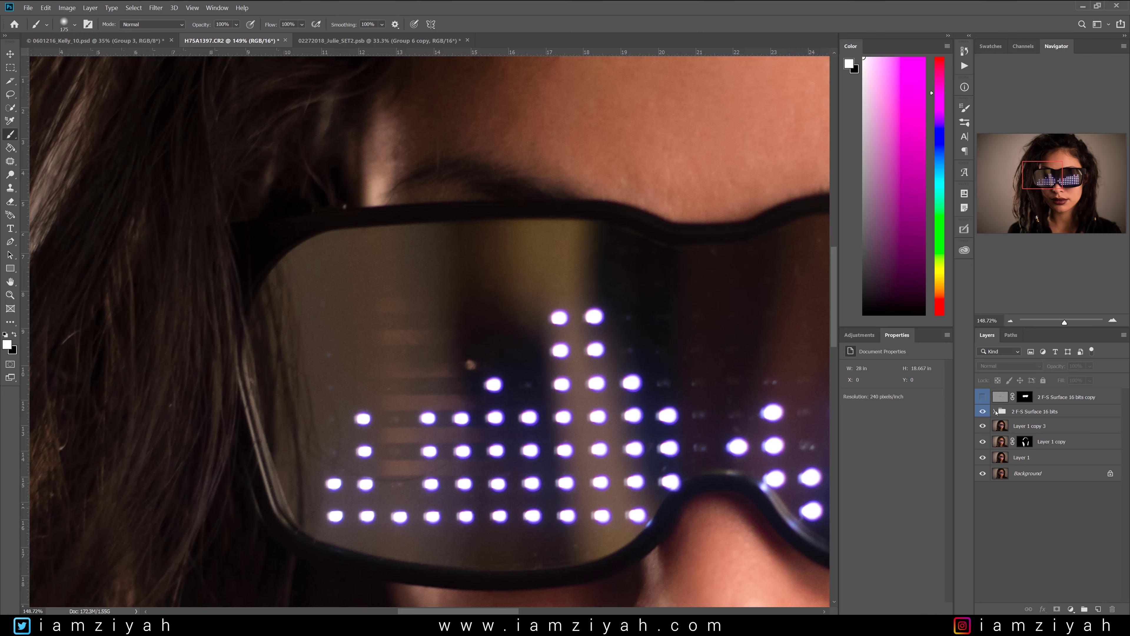
{"action": "left_click", "coordinate": [995, 411]}
{"action": "left_click", "coordinate": [1083, 442]}
{"action": "key", "text": "j"}
{"action": "scroll", "coordinate": [497, 410], "scroll_direction": "up", "scroll_amount": 3}
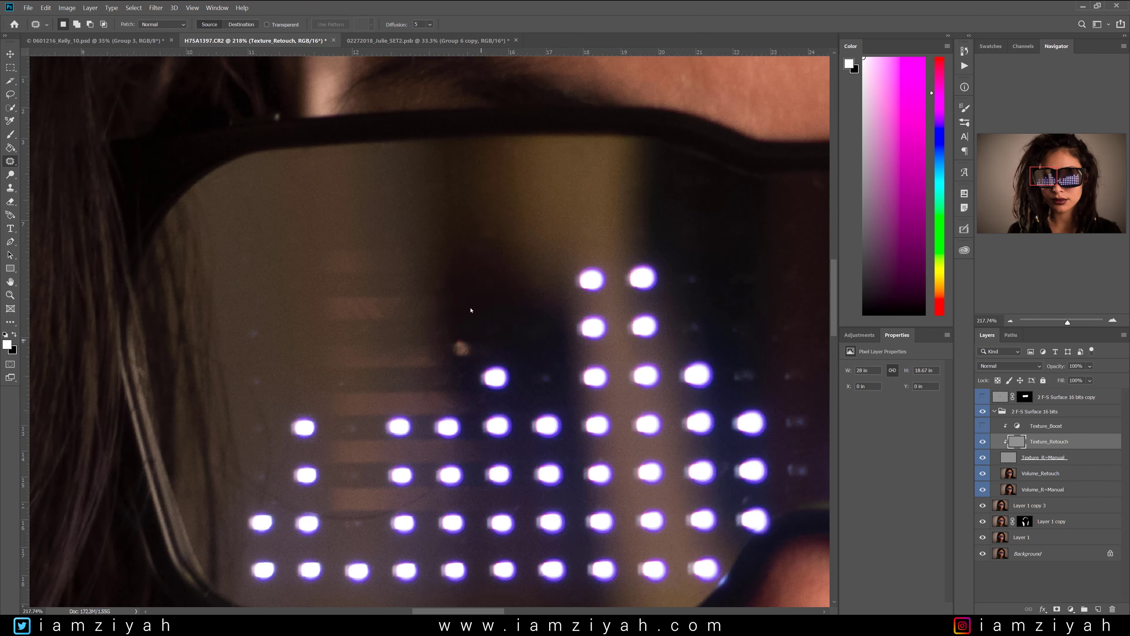
{"action": "mouse_move", "coordinate": [363, 231]}
{"action": "left_mouse_down"}
{"action": "mouse_move", "coordinate": [414, 296]}
{"action": "mouse_move", "coordinate": [437, 240]}
{"action": "left_mouse_up"}
{"action": "key", "text": "ctrl+d"}
{"action": "mouse_move", "coordinate": [396, 279]}
{"action": "left_mouse_down"}
{"action": "mouse_move", "coordinate": [355, 341]}
{"action": "mouse_move", "coordinate": [449, 334]}
{"action": "mouse_move", "coordinate": [415, 287]}
{"action": "left_mouse_up"}
{"action": "left_click_drag", "start_coordinate": [385, 311], "coordinate": [361, 248]}
{"action": "key", "text": "ctrl+d"}
{"action": "mouse_move", "coordinate": [392, 335]}
{"action": "left_mouse_down"}
{"action": "mouse_move", "coordinate": [311, 338]}
{"action": "mouse_move", "coordinate": [371, 383]}
{"action": "mouse_move", "coordinate": [445, 333]}
{"action": "mouse_move", "coordinate": [311, 339]}
{"action": "left_mouse_up"}
{"action": "key", "text": "ctrl+d"}
{"action": "mouse_move", "coordinate": [363, 368]}
{"action": "left_mouse_down"}
{"action": "mouse_move", "coordinate": [325, 373]}
{"action": "mouse_move", "coordinate": [308, 391]}
{"action": "mouse_move", "coordinate": [323, 413]}
{"action": "mouse_move", "coordinate": [359, 426]}
{"action": "mouse_move", "coordinate": [380, 417]}
{"action": "mouse_move", "coordinate": [358, 373]}
{"action": "left_mouse_up"}
{"action": "left_click_drag", "start_coordinate": [352, 393], "coordinate": [356, 339]}
{"action": "key", "text": "ctrl+d"}
{"action": "mouse_move", "coordinate": [427, 373]}
{"action": "left_mouse_down"}
{"action": "mouse_move", "coordinate": [378, 391]}
{"action": "mouse_move", "coordinate": [415, 417]}
{"action": "mouse_move", "coordinate": [427, 378]}
{"action": "left_mouse_up"}
{"action": "left_click_drag", "start_coordinate": [400, 396], "coordinate": [398, 348]}
{"action": "mouse_move", "coordinate": [372, 429]}
{"action": "left_mouse_down"}
{"action": "mouse_move", "coordinate": [370, 534]}
{"action": "mouse_move", "coordinate": [374, 430]}
{"action": "left_mouse_up"}
{"action": "left_click_drag", "start_coordinate": [354, 482], "coordinate": [354, 378]}
{"action": "left_click_drag", "start_coordinate": [418, 438], "coordinate": [428, 441]}
{"action": "left_click_drag", "start_coordinate": [399, 454], "coordinate": [368, 366]}
{"action": "left_click_drag", "start_coordinate": [430, 485], "coordinate": [387, 503]}
Patch a spot near the outer edge of the right lens on the Texture_Retouch layer.
{"action": "scroll", "coordinate": [398, 507], "scroll_direction": "down", "scroll_amount": 10}
{"action": "scroll", "coordinate": [667, 507], "scroll_direction": "up", "scroll_amount": 10}
{"action": "mouse_move", "coordinate": [593, 334]}
{"action": "left_mouse_down"}
{"action": "mouse_move", "coordinate": [596, 406]}
{"action": "mouse_move", "coordinate": [593, 343]}
{"action": "left_mouse_up"}
{"action": "key", "text": "ctrl+d"}
Patch the remaining reddish stripe tones in the left lens on the Volume_Retouch layer.
{"action": "left_click", "coordinate": [1056, 472]}
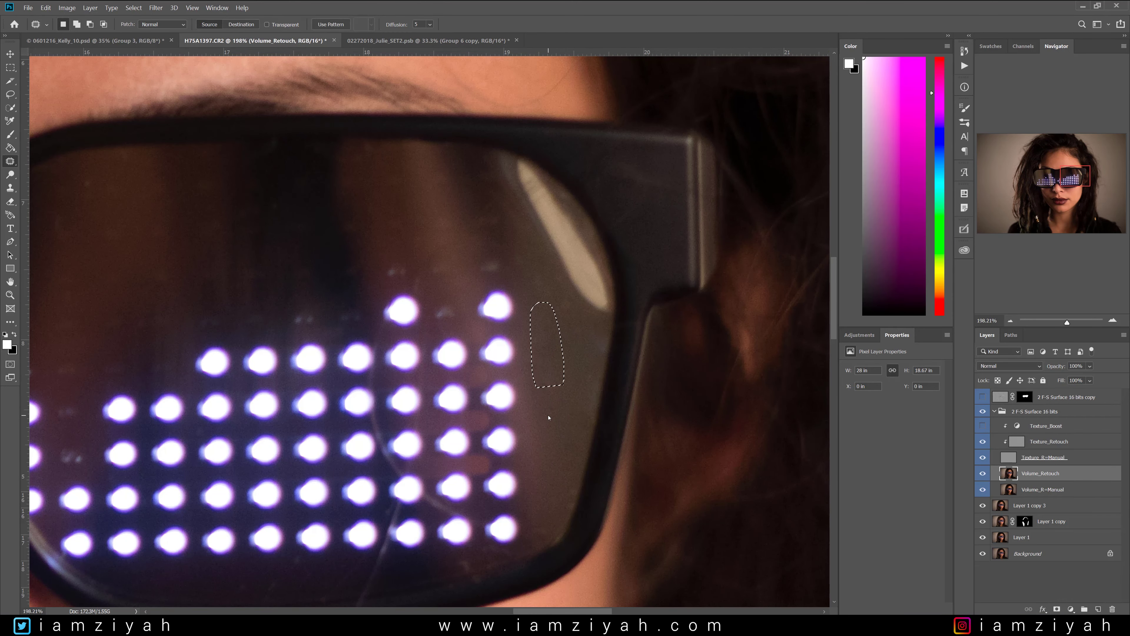
{"action": "scroll", "coordinate": [534, 401], "scroll_direction": "down", "scroll_amount": 8}
{"action": "scroll", "coordinate": [441, 362], "scroll_direction": "down", "scroll_amount": 3}
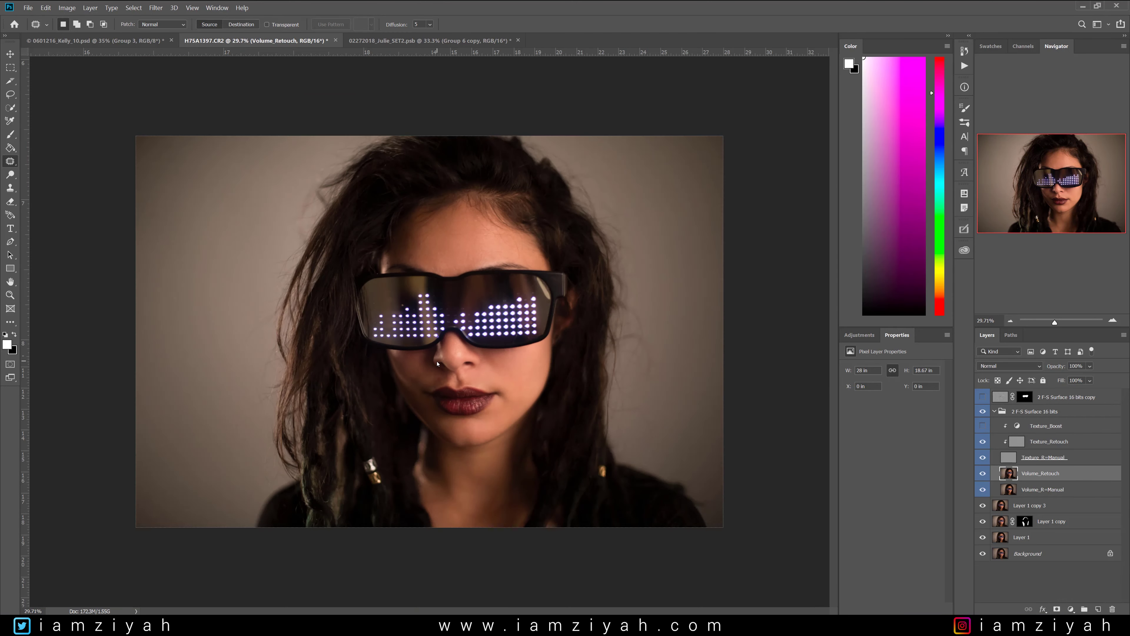
{"action": "scroll", "coordinate": [435, 365], "scroll_direction": "up", "scroll_amount": 2}
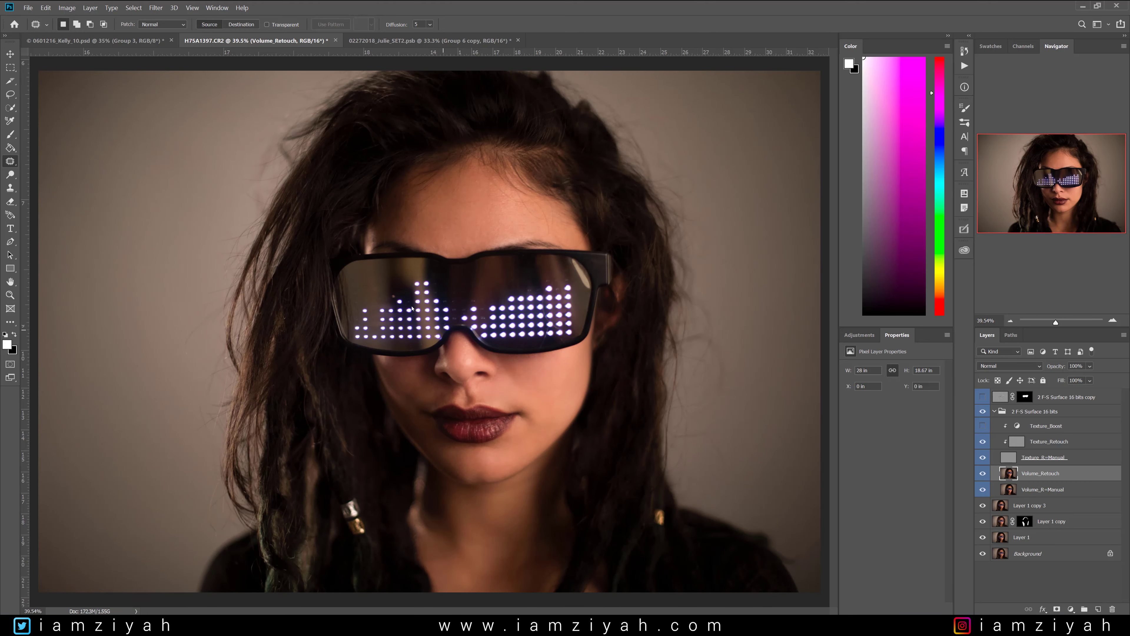
{"action": "scroll", "coordinate": [435, 365], "scroll_direction": "up", "scroll_amount": 5}
{"action": "scroll", "coordinate": [411, 302], "scroll_direction": "up", "scroll_amount": 2}
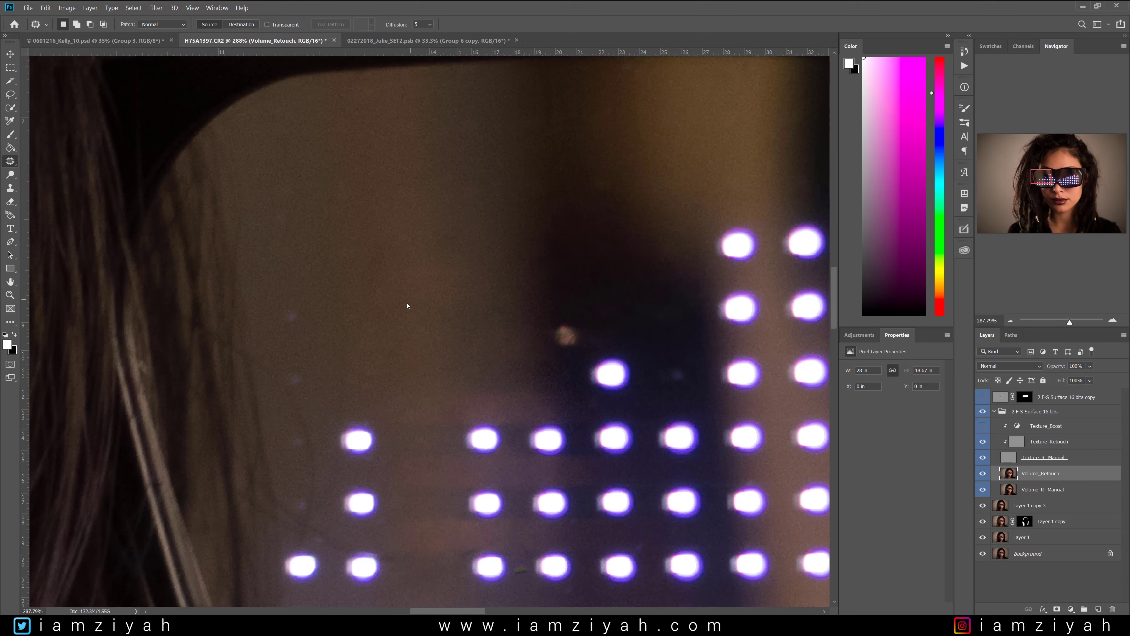
{"action": "mouse_move", "coordinate": [443, 376]}
{"action": "left_mouse_down"}
{"action": "mouse_move", "coordinate": [386, 383]}
{"action": "mouse_move", "coordinate": [404, 438]}
{"action": "mouse_move", "coordinate": [504, 396]}
{"action": "mouse_move", "coordinate": [450, 378]}
{"action": "mouse_move", "coordinate": [375, 406]}
{"action": "mouse_move", "coordinate": [447, 437]}
{"action": "mouse_move", "coordinate": [461, 375]}
{"action": "left_mouse_up"}
{"action": "key", "text": "ctrl+d"}
{"action": "left_click_drag", "start_coordinate": [442, 429], "coordinate": [457, 350]}
{"action": "key", "text": "ctrl+d"}
{"action": "mouse_move", "coordinate": [528, 379]}
{"action": "left_mouse_down"}
{"action": "mouse_move", "coordinate": [455, 412]}
{"action": "mouse_move", "coordinate": [582, 406]}
{"action": "mouse_move", "coordinate": [530, 379]}
{"action": "left_mouse_up"}
{"action": "left_click_drag", "start_coordinate": [517, 386], "coordinate": [491, 355]}
{"action": "key", "text": "ctrl+d"}
{"action": "mouse_move", "coordinate": [431, 401]}
{"action": "left_mouse_down"}
{"action": "mouse_move", "coordinate": [393, 429]}
{"action": "mouse_move", "coordinate": [396, 491]}
{"action": "mouse_move", "coordinate": [426, 527]}
{"action": "mouse_move", "coordinate": [450, 510]}
{"action": "mouse_move", "coordinate": [465, 472]}
{"action": "mouse_move", "coordinate": [431, 415]}
{"action": "left_mouse_up"}
{"action": "left_click_drag", "start_coordinate": [418, 474], "coordinate": [399, 346]}
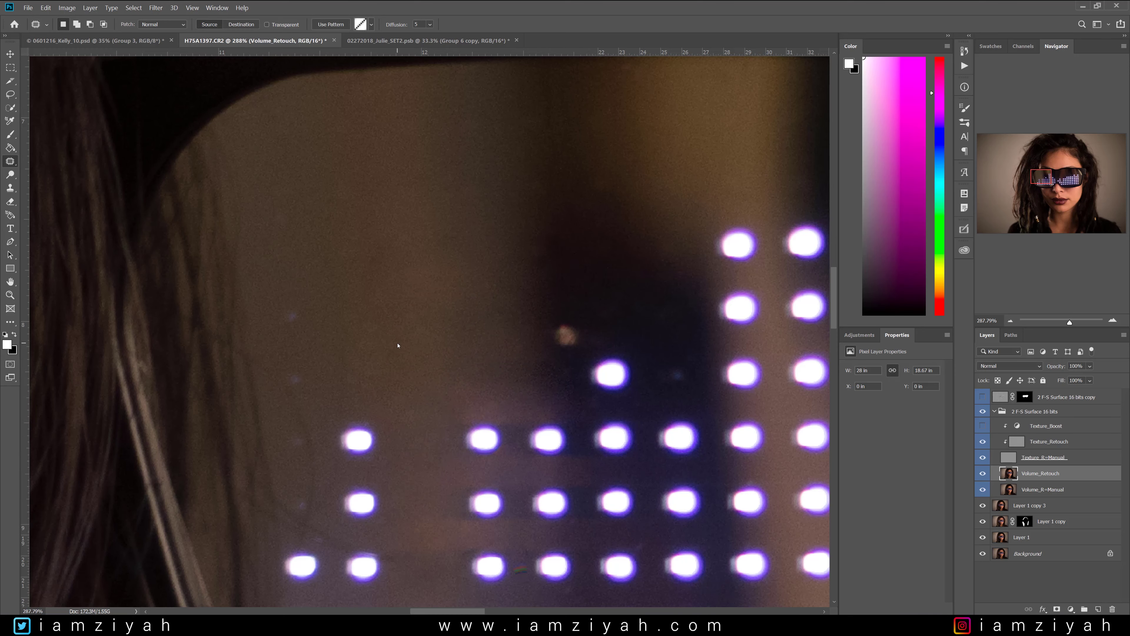
{"action": "key", "text": "ctrl+d"}
{"action": "mouse_move", "coordinate": [417, 451]}
{"action": "left_mouse_down"}
{"action": "mouse_move", "coordinate": [387, 487]}
{"action": "mouse_move", "coordinate": [425, 501]}
{"action": "left_mouse_up"}
{"action": "left_click_drag", "start_coordinate": [409, 470], "coordinate": [408, 437]}
{"action": "key", "text": "ctrl+d"}
{"action": "mouse_move", "coordinate": [422, 501]}
{"action": "left_mouse_down"}
{"action": "mouse_move", "coordinate": [394, 521]}
{"action": "mouse_move", "coordinate": [440, 566]}
{"action": "mouse_move", "coordinate": [468, 512]}
{"action": "mouse_move", "coordinate": [422, 501]}
{"action": "mouse_move", "coordinate": [424, 429]}
{"action": "left_mouse_up"}
{"action": "key", "text": "ctrl+d"}
Patch the area by the small speck above the left lens LEDs on Volume_Retouch, and select the Texture_Retouch layer.
{"action": "key", "text": "ctrl+0"}
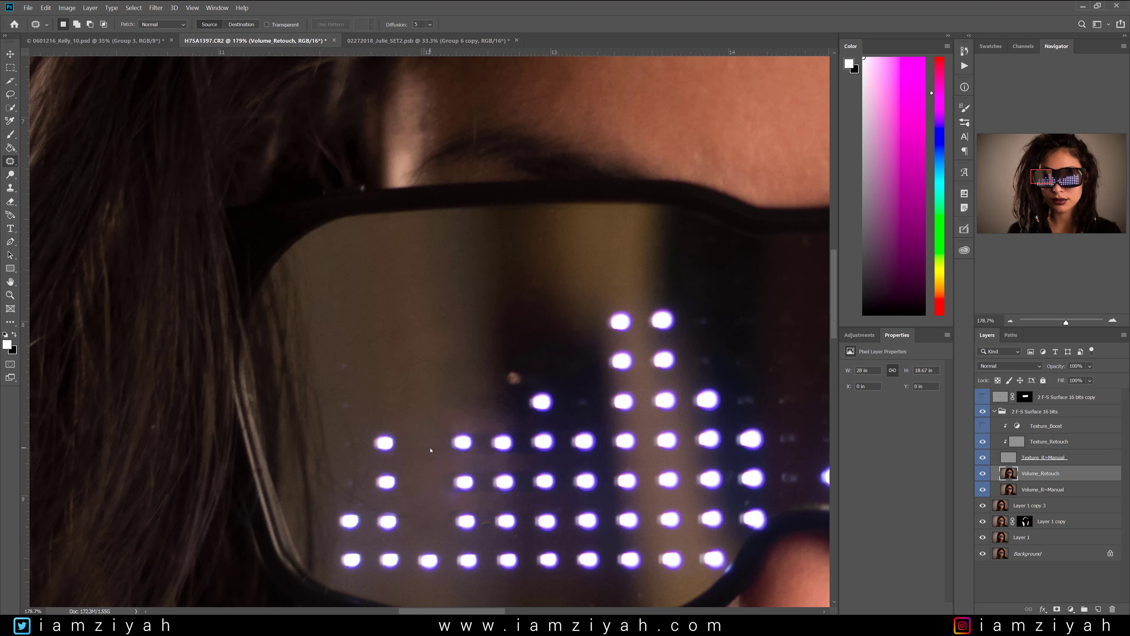
{"action": "key", "text": "ctrl+plus"}
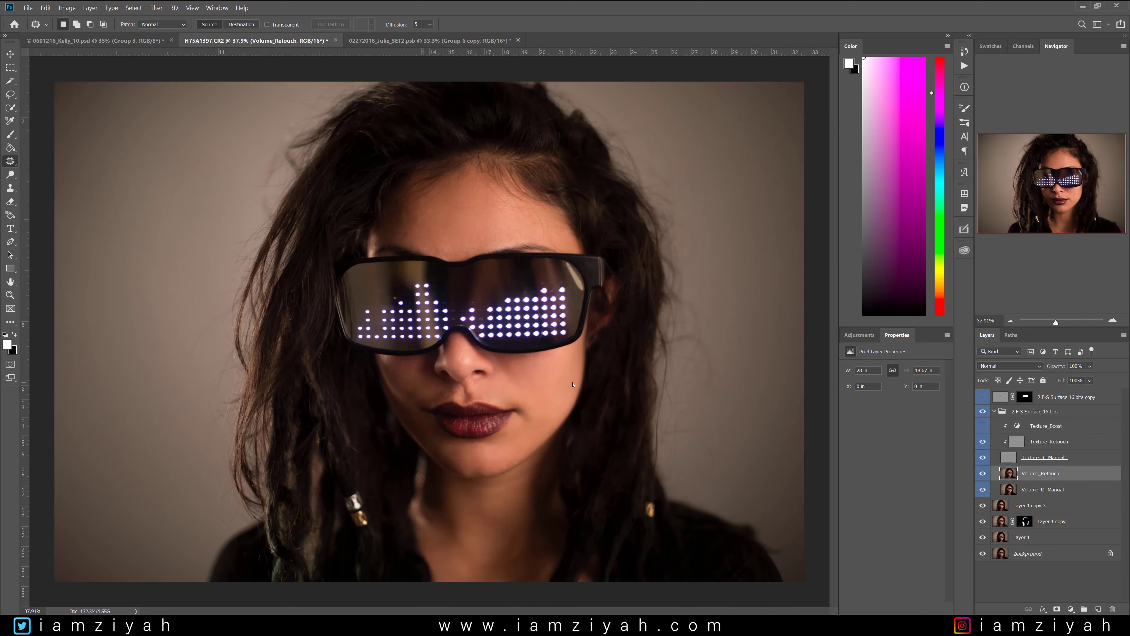
{"action": "scroll", "coordinate": [573, 383], "scroll_direction": "down", "scroll_amount": 1}
{"action": "scroll", "coordinate": [389, 299], "scroll_direction": "up", "scroll_amount": 19}
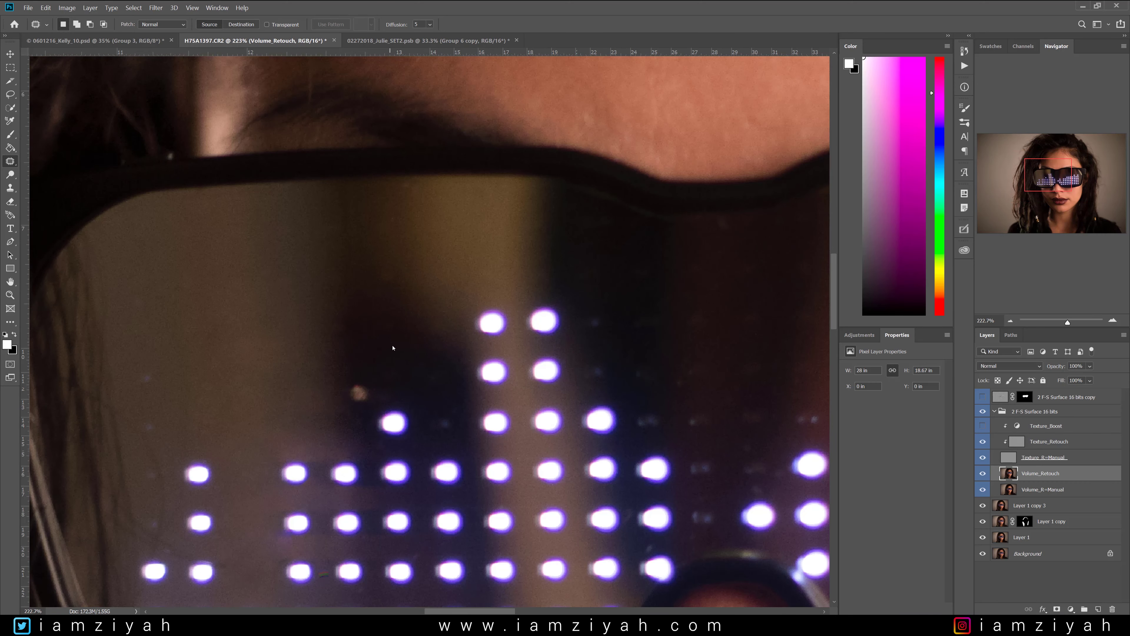
{"action": "mouse_move", "coordinate": [386, 365]}
{"action": "left_mouse_down"}
{"action": "mouse_move", "coordinate": [328, 383]}
{"action": "mouse_move", "coordinate": [382, 414]}
{"action": "mouse_move", "coordinate": [368, 356]}
{"action": "left_mouse_up"}
{"action": "key", "text": "ctrl+d"}
{"action": "left_click", "coordinate": [1049, 442]}
Inspect the glasses, collapse the frequency separation group, and toggle its visibility to compare the retouch.
{"action": "scroll", "coordinate": [424, 334], "scroll_direction": "down", "scroll_amount": 17}
{"action": "scroll", "coordinate": [596, 366], "scroll_direction": "up", "scroll_amount": 11}
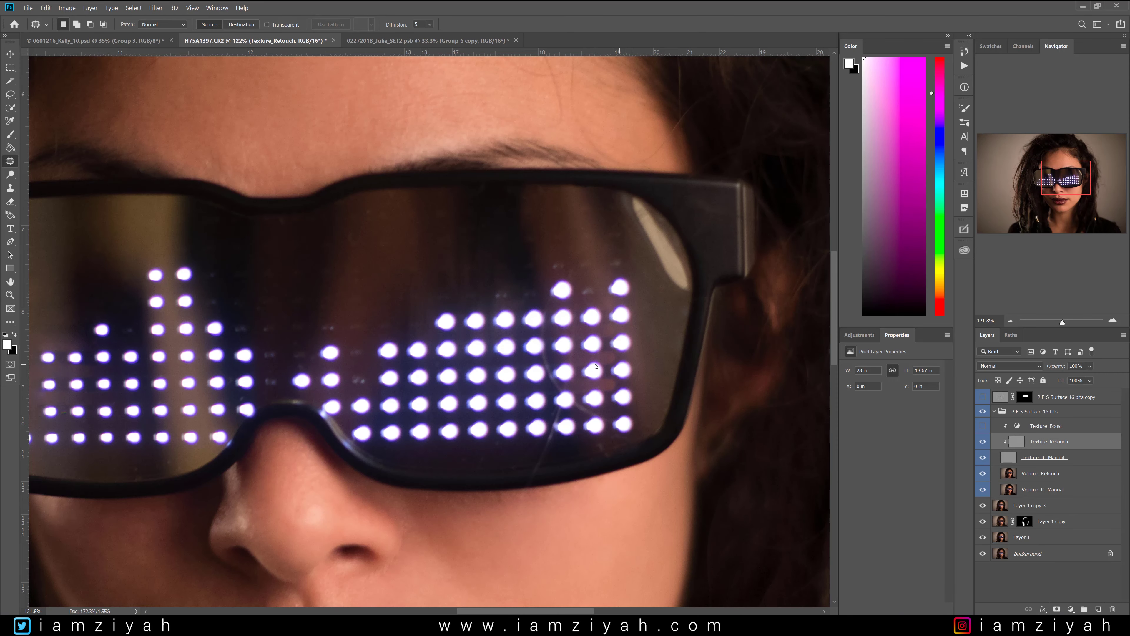
{"action": "scroll", "coordinate": [596, 366], "scroll_direction": "down", "scroll_amount": 11}
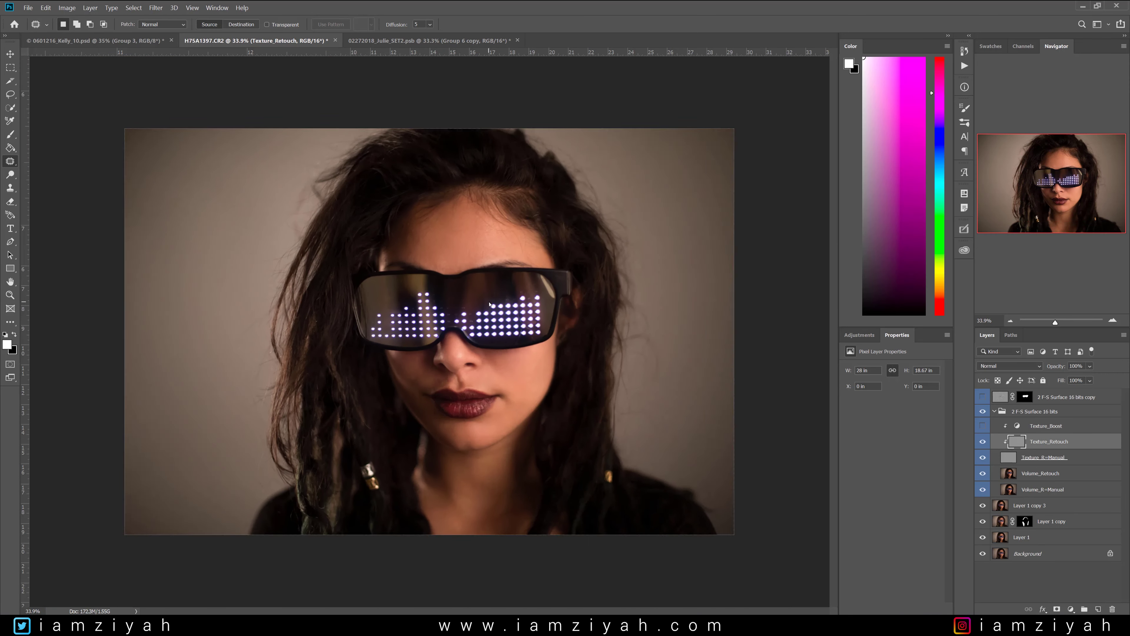
{"action": "left_click", "coordinate": [1000, 411]}
{"action": "left_click", "coordinate": [995, 411]}
{"action": "left_click", "coordinate": [983, 412]}
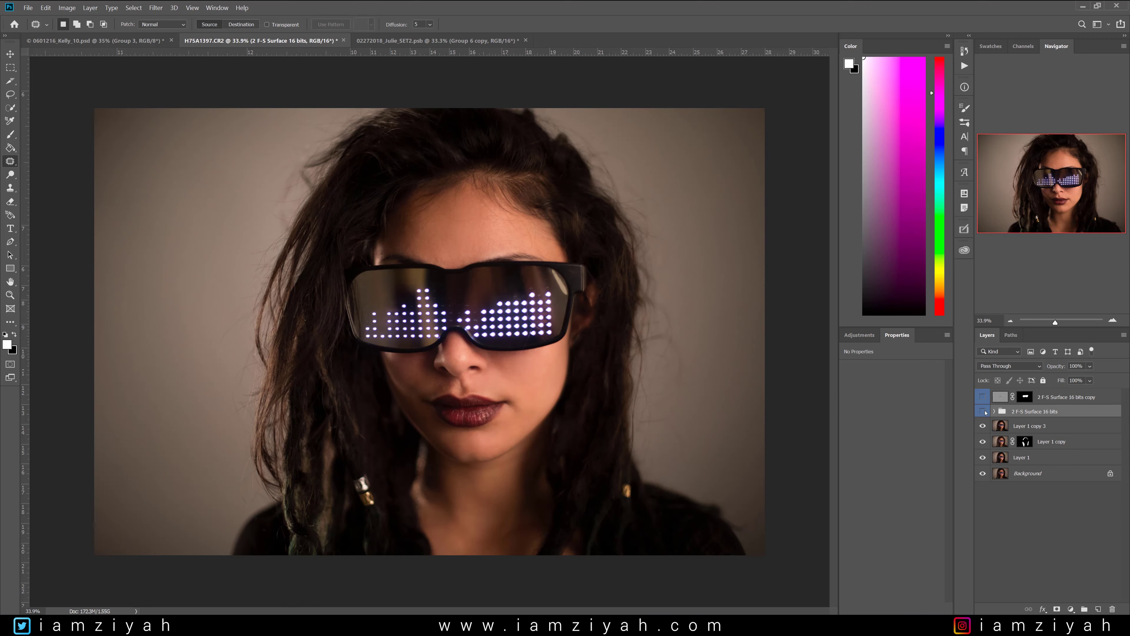
{"action": "left_click", "coordinate": [984, 411]}
Select the mask of the high-pass layer, activate the Brush, and display the mask as a red overlay.
{"action": "left_click", "coordinate": [1025, 397]}
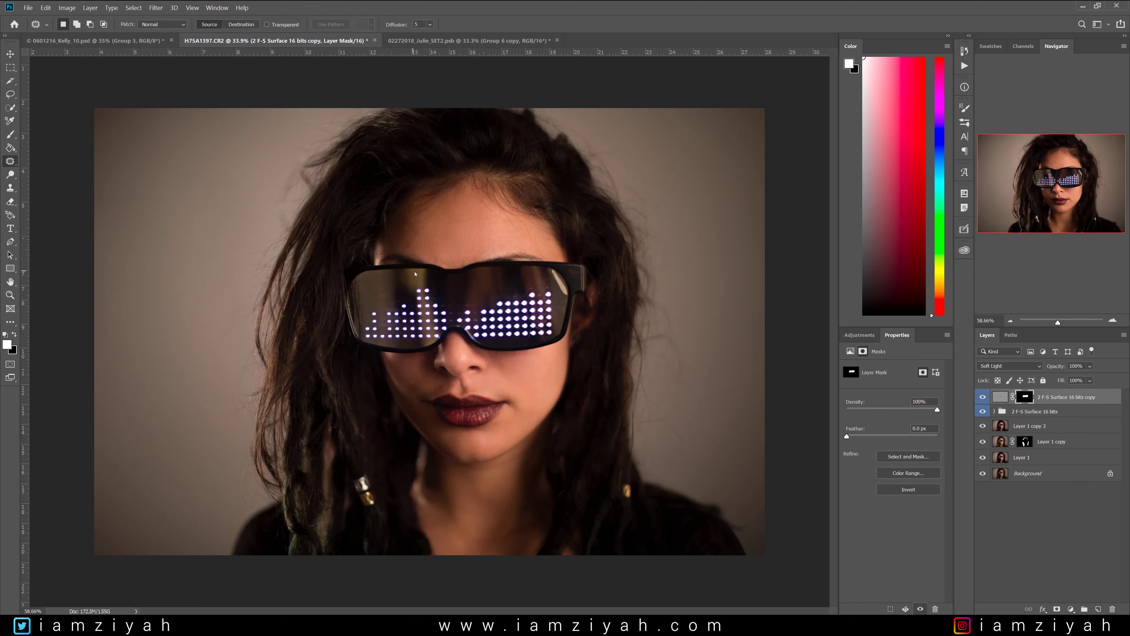
{"action": "scroll", "coordinate": [394, 267], "scroll_direction": "up", "scroll_amount": 3}
{"action": "left_click", "coordinate": [10, 134]}
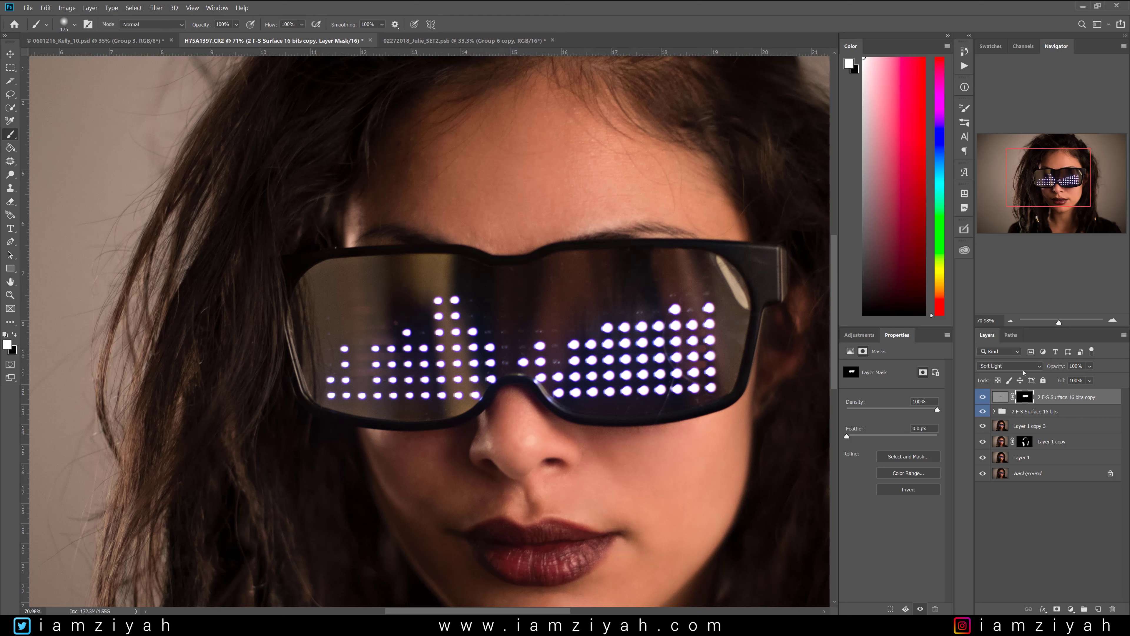
{"action": "key", "text": "backslash"}
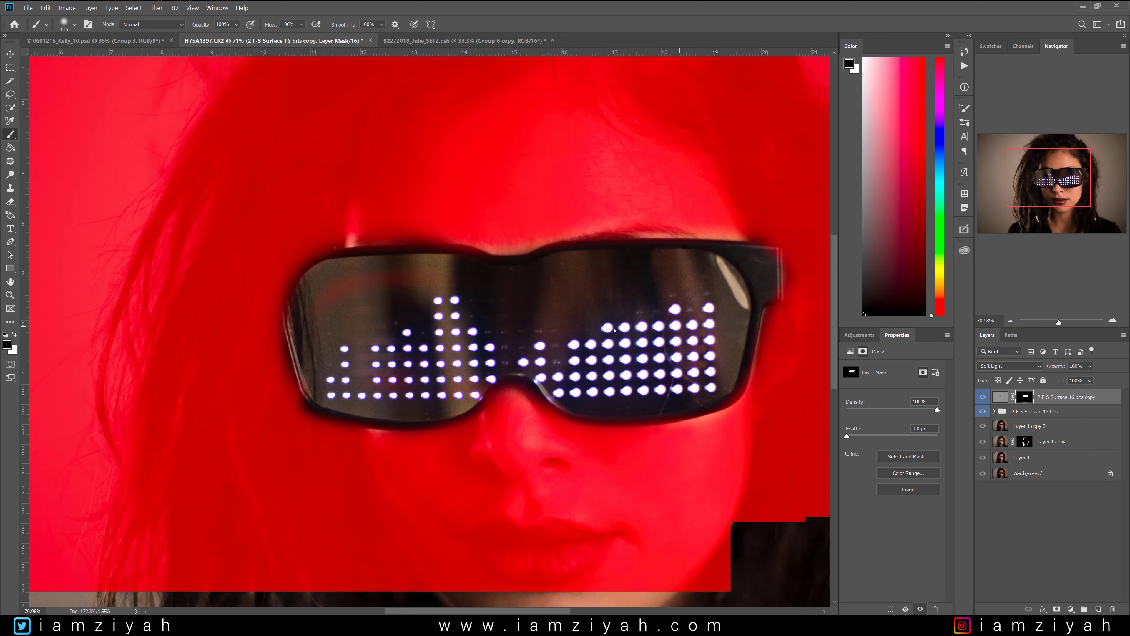
Paint black on the high-pass layer's mask over the left lens surface above and around the LEDs.
{"action": "key", "text": "x"}
{"action": "key", "text": "x"}
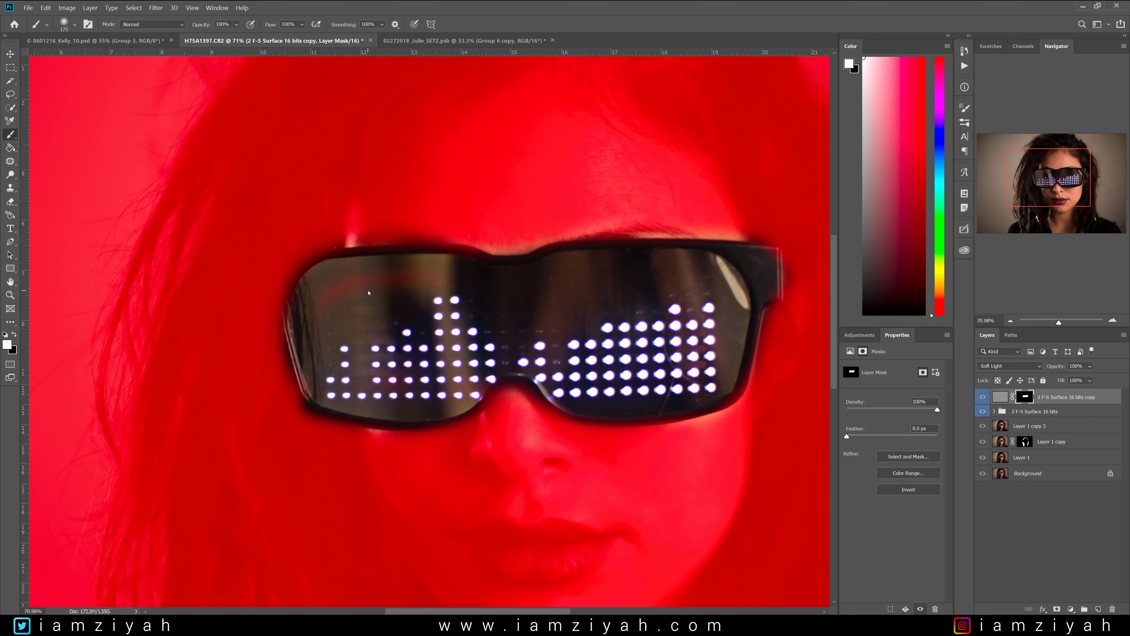
{"action": "key", "text": "x"}
{"action": "mouse_move", "coordinate": [307, 321]}
{"action": "left_mouse_down"}
{"action": "mouse_move", "coordinate": [407, 274]}
{"action": "mouse_move", "coordinate": [413, 315]}
{"action": "mouse_move", "coordinate": [414, 294]}
{"action": "mouse_move", "coordinate": [507, 285]}
{"action": "mouse_move", "coordinate": [463, 273]}
{"action": "mouse_move", "coordinate": [472, 267]}
{"action": "mouse_move", "coordinate": [346, 273]}
{"action": "left_mouse_up"}
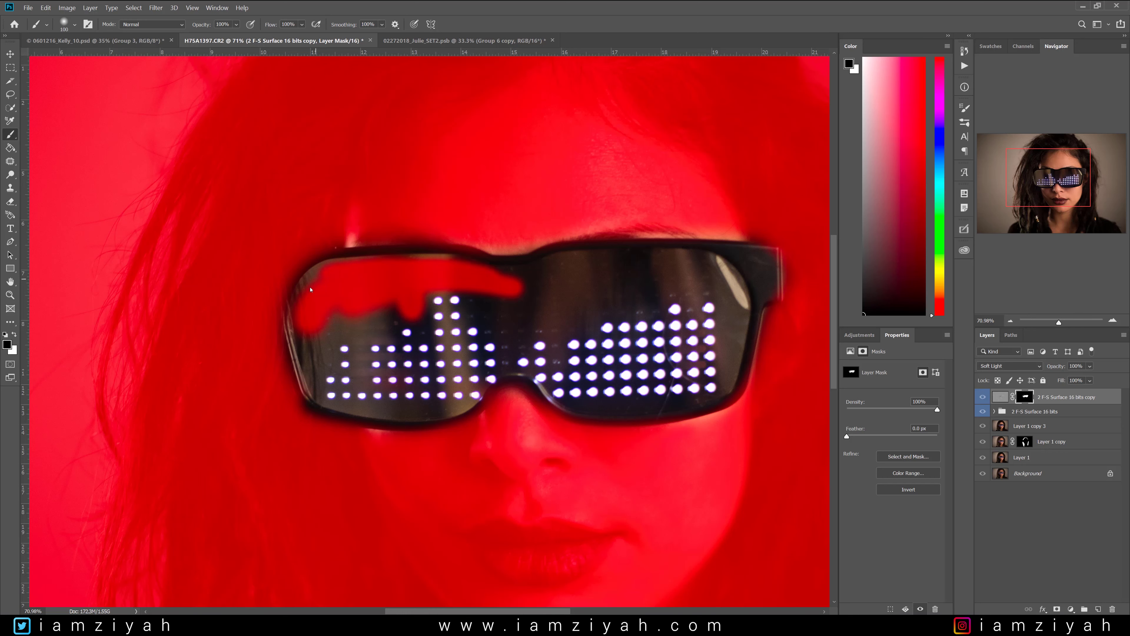
{"action": "mouse_move", "coordinate": [308, 341]}
{"action": "left_mouse_down"}
{"action": "mouse_move", "coordinate": [308, 363]}
{"action": "mouse_move", "coordinate": [330, 364]}
{"action": "left_mouse_up"}
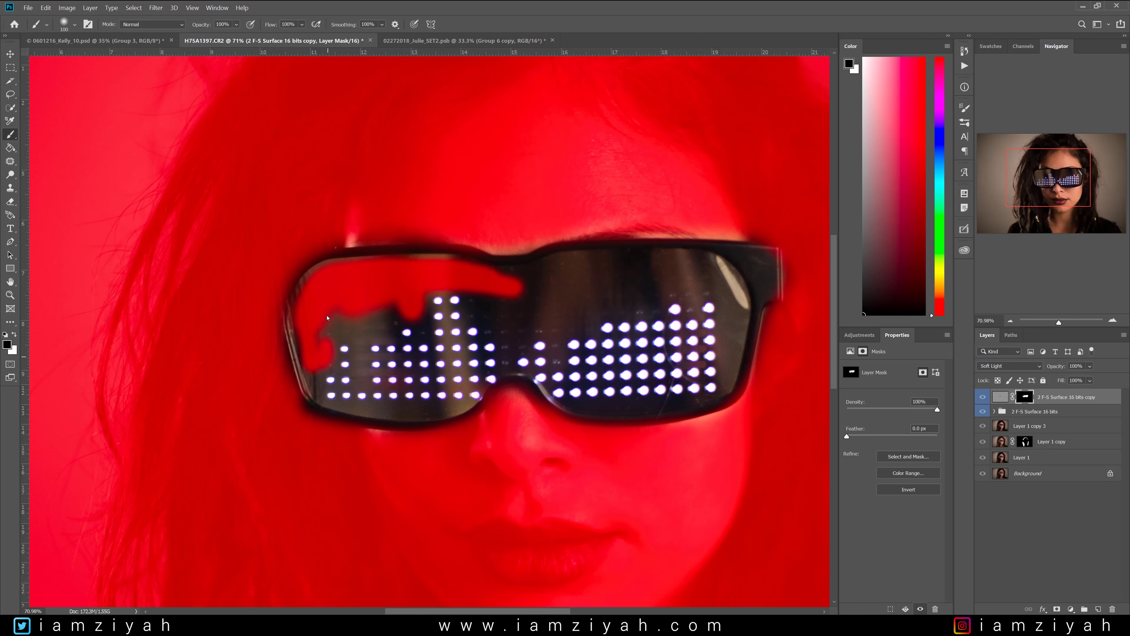
{"action": "mouse_move", "coordinate": [395, 330]}
{"action": "left_mouse_down"}
{"action": "mouse_move", "coordinate": [372, 309]}
{"action": "mouse_move", "coordinate": [329, 314]}
{"action": "left_mouse_up"}
{"action": "mouse_move", "coordinate": [402, 306]}
{"action": "left_mouse_down"}
{"action": "mouse_move", "coordinate": [425, 335]}
{"action": "mouse_move", "coordinate": [422, 281]}
{"action": "left_mouse_up"}
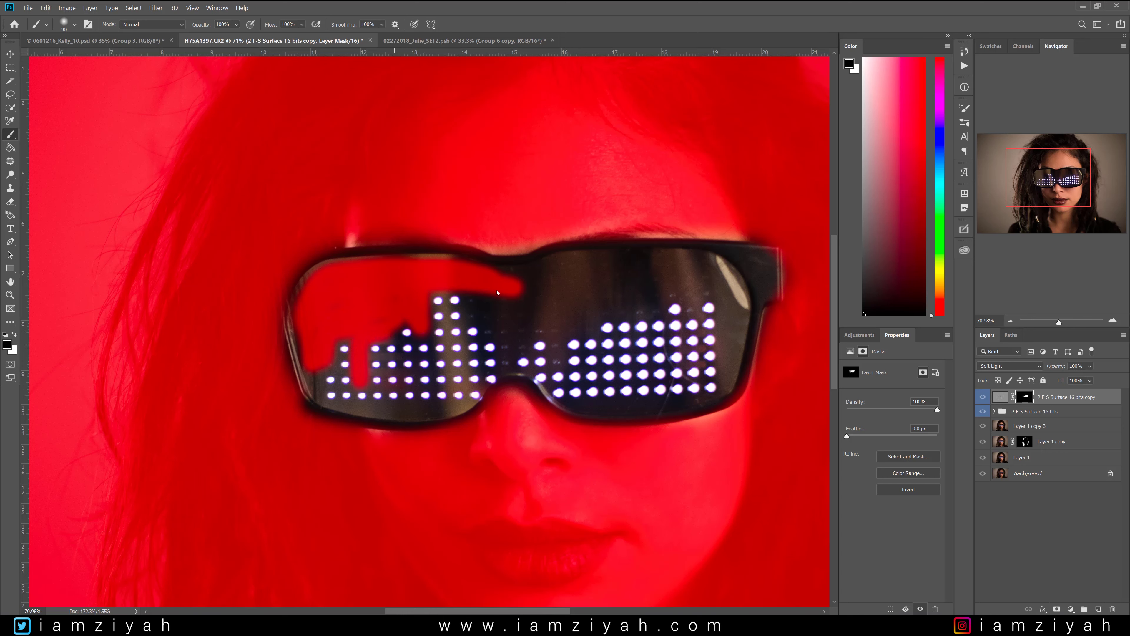
Mask out the right lens surface above and beside the LEDs in black, up to the frame's inner edge.
{"action": "mouse_move", "coordinate": [500, 281]}
{"action": "left_mouse_down"}
{"action": "mouse_move", "coordinate": [712, 267]}
{"action": "mouse_move", "coordinate": [495, 290]}
{"action": "mouse_move", "coordinate": [482, 305]}
{"action": "mouse_move", "coordinate": [514, 341]}
{"action": "mouse_move", "coordinate": [482, 306]}
{"action": "mouse_move", "coordinate": [512, 307]}
{"action": "mouse_move", "coordinate": [494, 312]}
{"action": "mouse_move", "coordinate": [506, 336]}
{"action": "mouse_move", "coordinate": [708, 280]}
{"action": "left_mouse_up"}
{"action": "key", "text": "["}
{"action": "mouse_move", "coordinate": [708, 281]}
{"action": "left_mouse_down"}
{"action": "mouse_move", "coordinate": [561, 324]}
{"action": "mouse_move", "coordinate": [647, 307]}
{"action": "mouse_move", "coordinate": [667, 291]}
{"action": "left_mouse_up"}
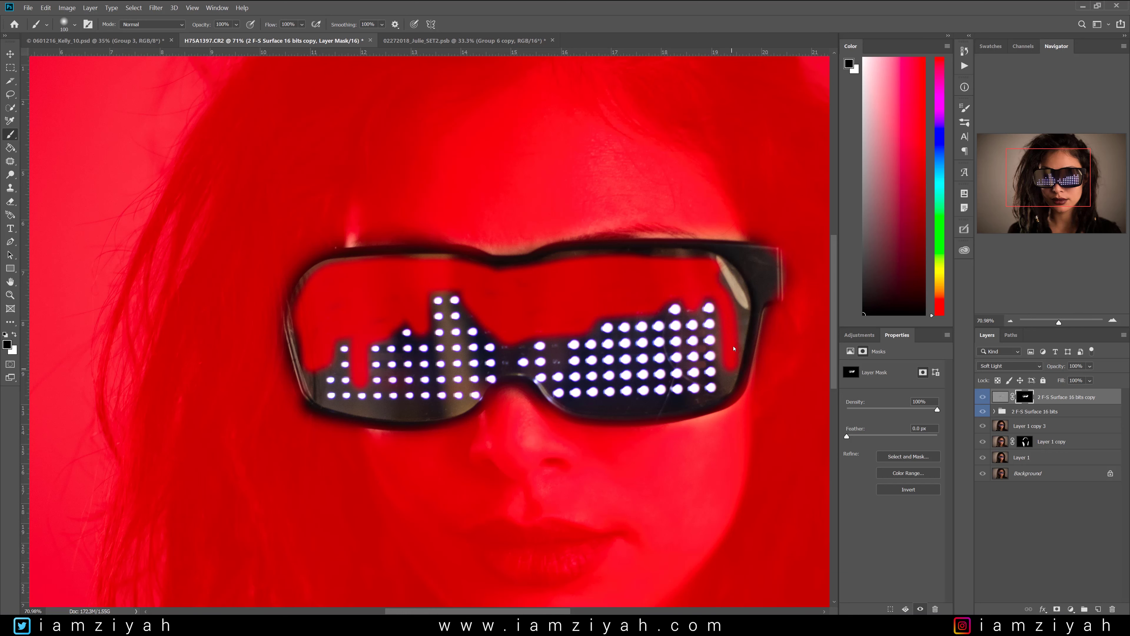
{"action": "mouse_move", "coordinate": [739, 303]}
{"action": "left_mouse_down"}
{"action": "mouse_move", "coordinate": [726, 274]}
{"action": "mouse_move", "coordinate": [665, 254]}
{"action": "mouse_move", "coordinate": [594, 254]}
{"action": "mouse_move", "coordinate": [494, 300]}
{"action": "left_mouse_up"}
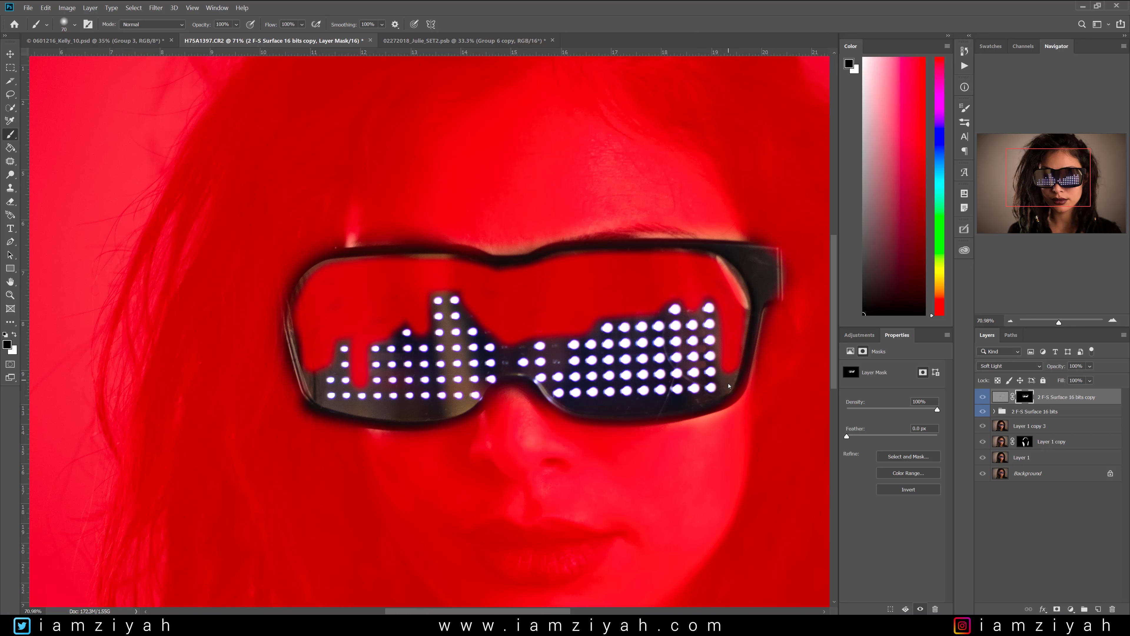
{"action": "left_click_drag", "start_coordinate": [742, 308], "coordinate": [730, 275]}
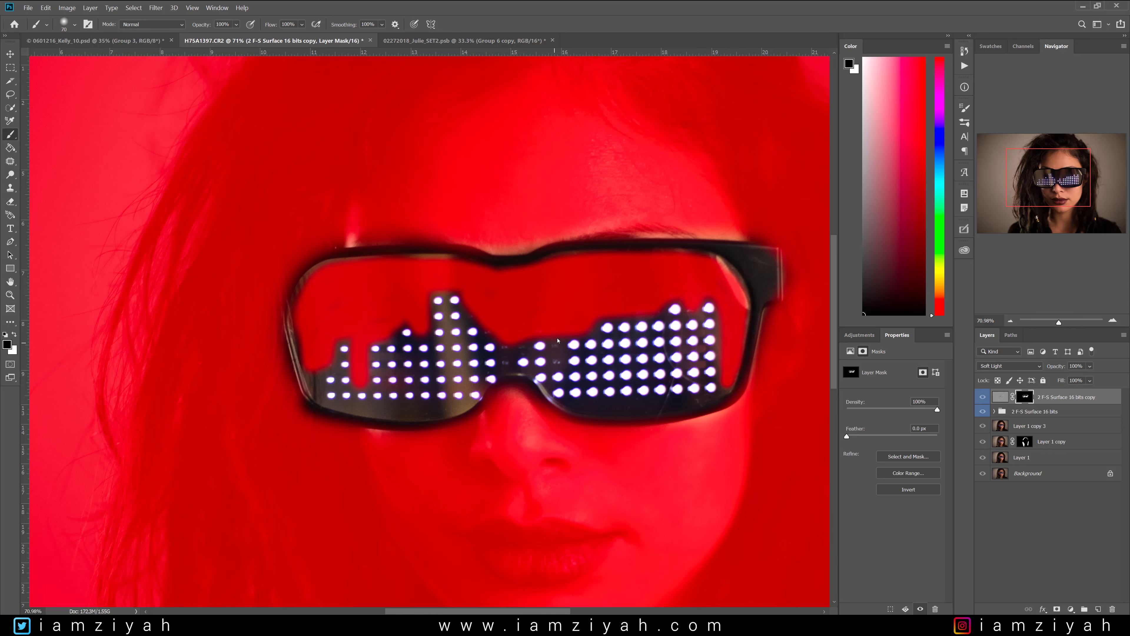
Mask out the gaps near the nose bridge and the strips below the LEDs in both lenses, and hide the red overlay.
{"action": "mouse_move", "coordinate": [558, 350]}
{"action": "left_mouse_down"}
{"action": "mouse_move", "coordinate": [558, 363]}
{"action": "mouse_move", "coordinate": [559, 338]}
{"action": "mouse_move", "coordinate": [506, 350]}
{"action": "mouse_move", "coordinate": [508, 365]}
{"action": "left_mouse_up"}
{"action": "mouse_move", "coordinate": [455, 410]}
{"action": "left_mouse_down"}
{"action": "mouse_move", "coordinate": [365, 409]}
{"action": "mouse_move", "coordinate": [460, 410]}
{"action": "left_mouse_up"}
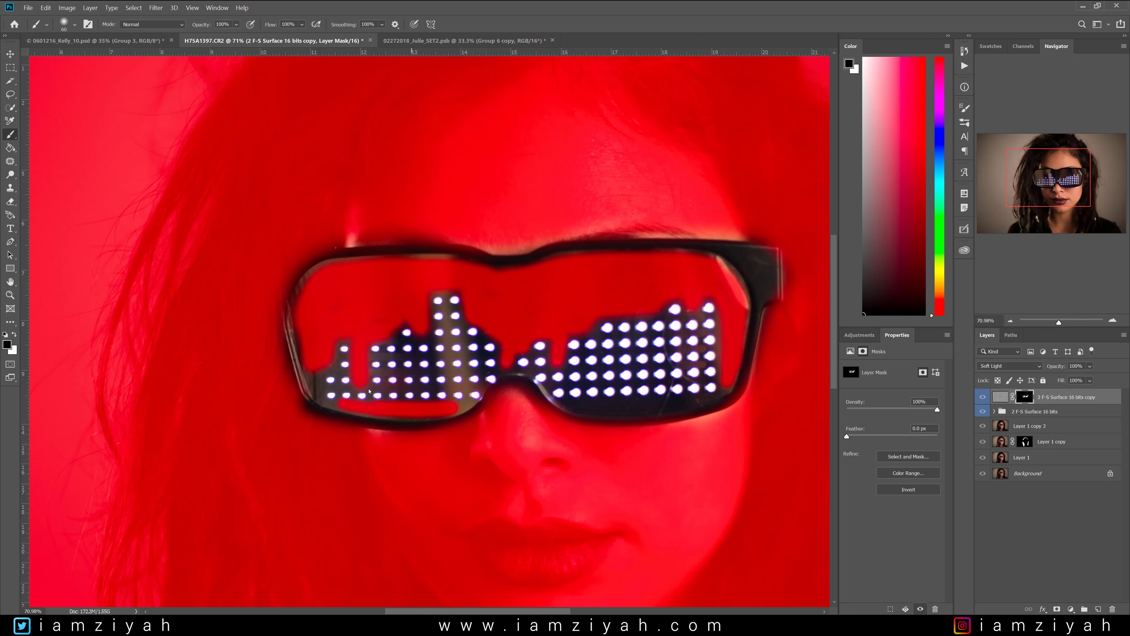
{"action": "left_click_drag", "start_coordinate": [315, 363], "coordinate": [318, 403]}
{"action": "mouse_move", "coordinate": [577, 409]}
{"action": "left_mouse_down"}
{"action": "mouse_move", "coordinate": [689, 402]}
{"action": "mouse_move", "coordinate": [579, 411]}
{"action": "mouse_move", "coordinate": [654, 413]}
{"action": "mouse_move", "coordinate": [708, 400]}
{"action": "mouse_move", "coordinate": [733, 375]}
{"action": "left_mouse_up"}
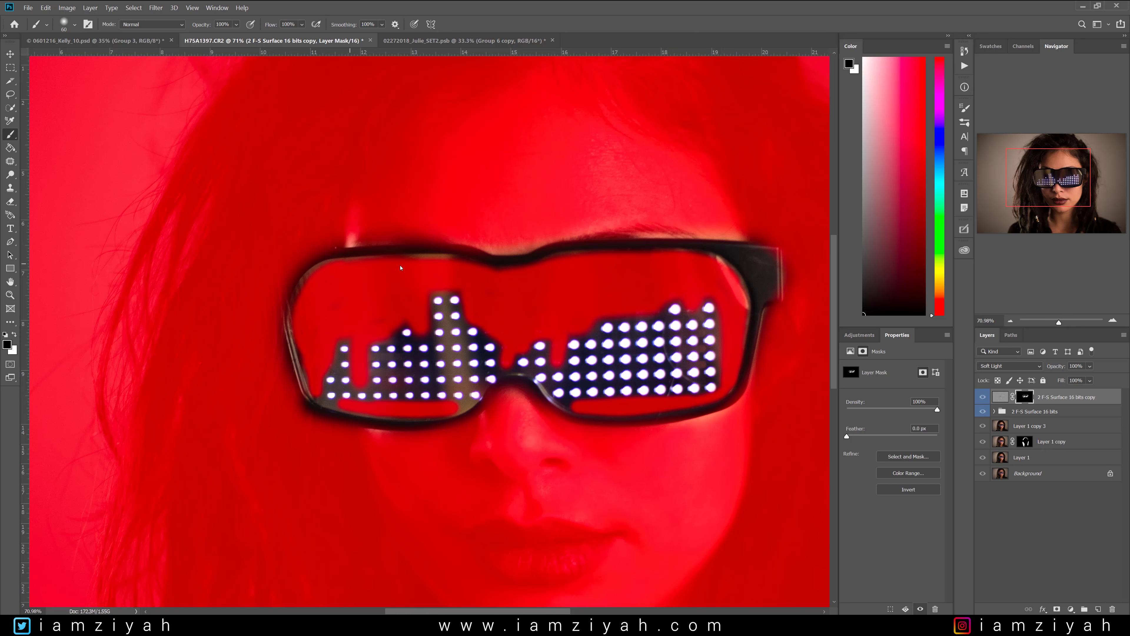
{"action": "key", "text": "x"}
{"action": "key", "text": "backslash"}
{"action": "scroll", "coordinate": [524, 280], "scroll_direction": "down", "scroll_amount": 7}
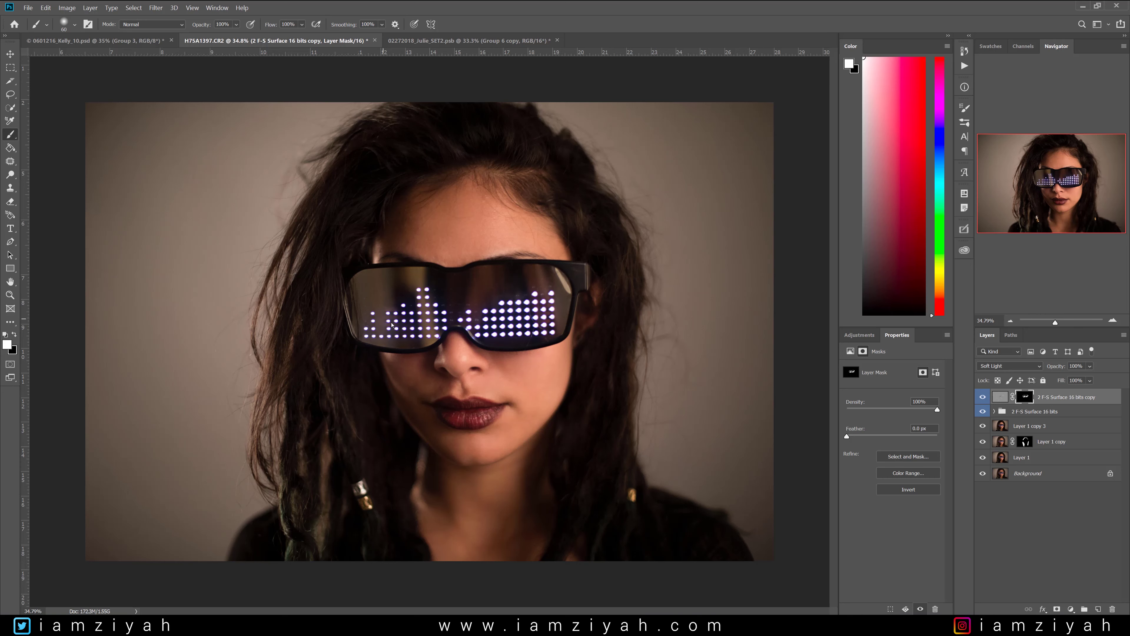
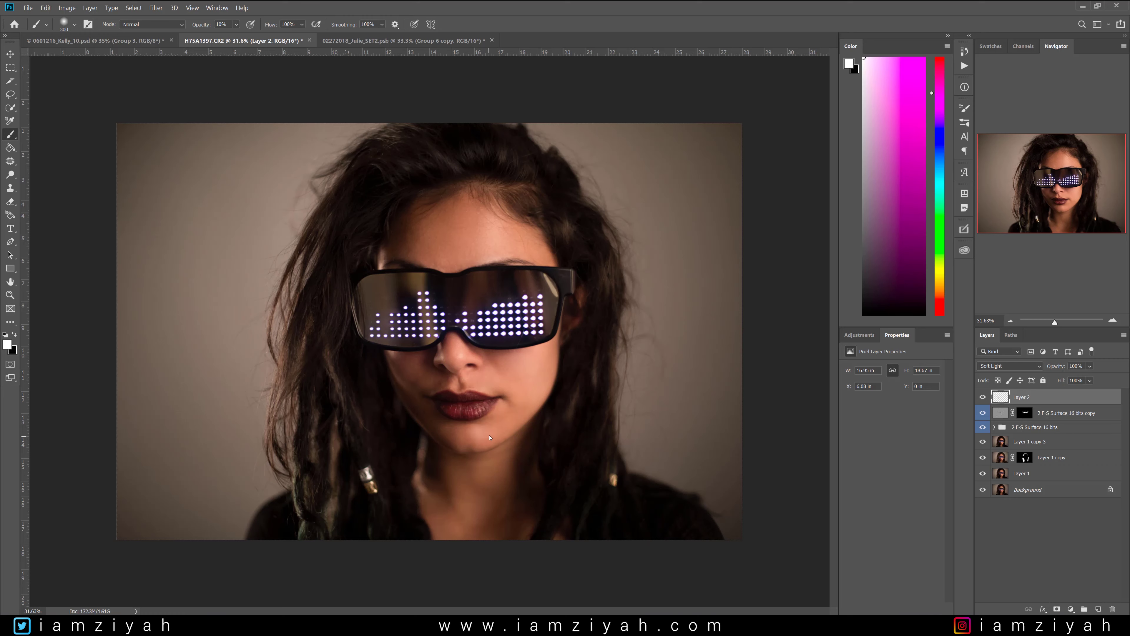
Brighten the lower face with white on the Soft Light Layer 2, using a 100 px brush at 10% opacity.
{"action": "key", "text": "bracketleft"}
{"action": "key", "text": "bracketleft"}
{"action": "key", "text": "bracketleft"}
{"action": "left_click_drag", "start_coordinate": [405, 413], "coordinate": [483, 415]}
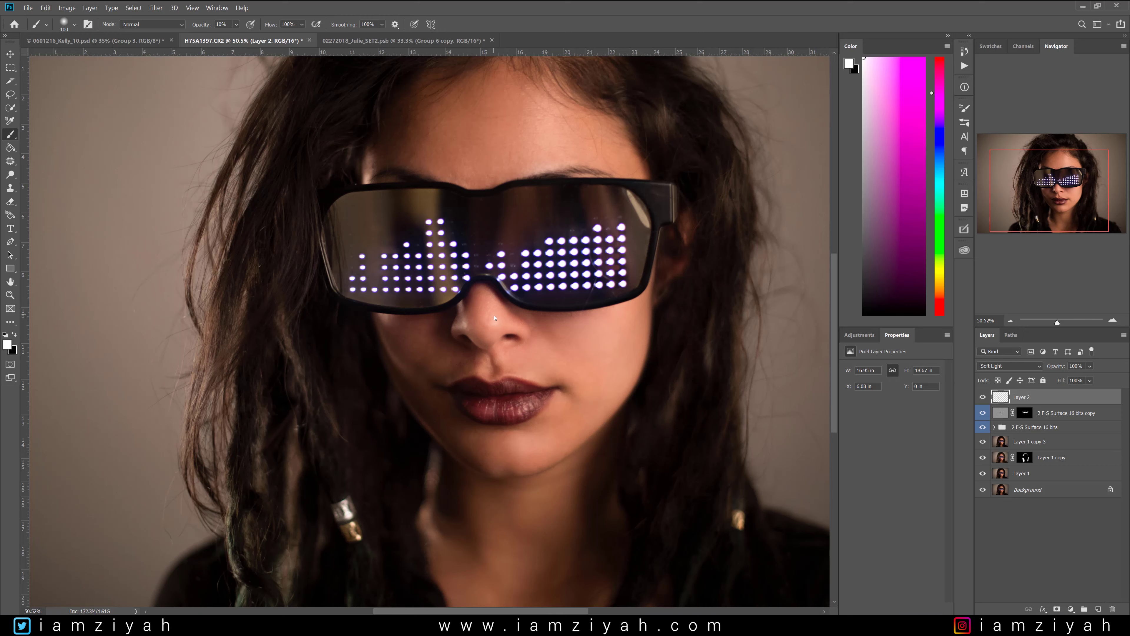
{"action": "scroll", "coordinate": [498, 317], "scroll_direction": "down", "scroll_amount": 1}
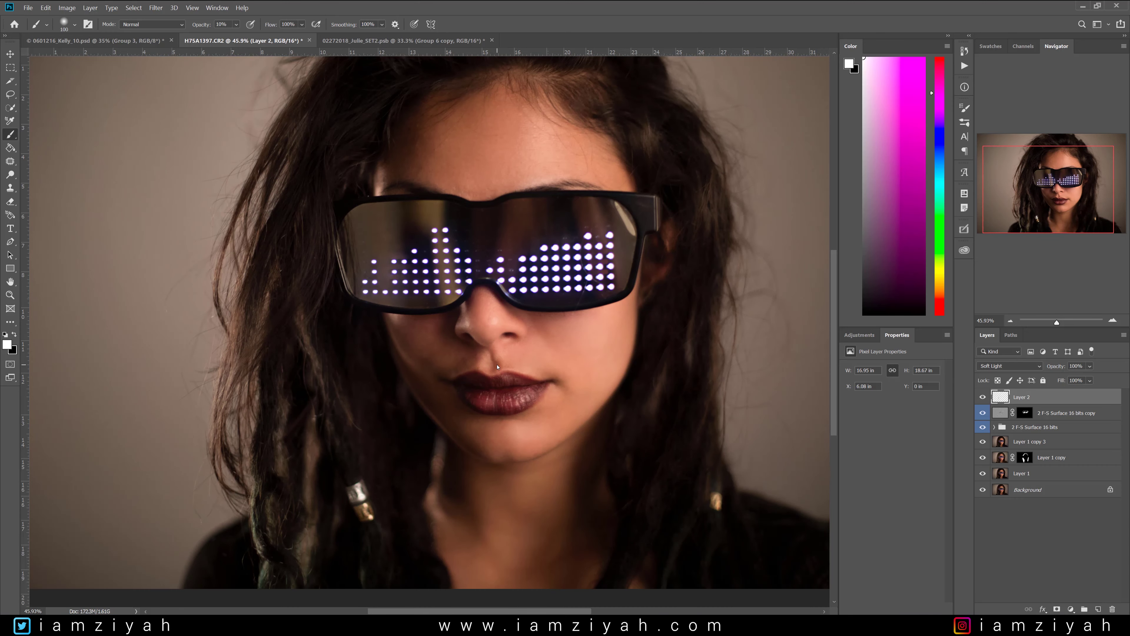
Darken the outer areas of the face with black on Layer 2, using a 600 px brush at 10% opacity.
{"action": "key", "text": "x"}
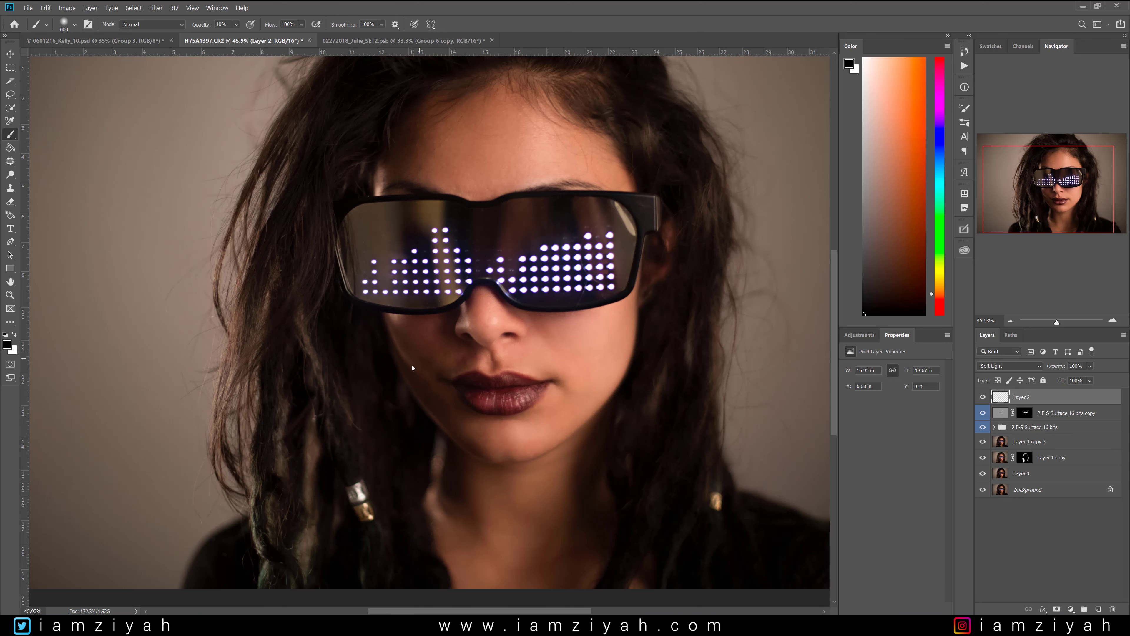
{"action": "scroll", "coordinate": [273, 337], "scroll_direction": "down", "scroll_amount": 5}
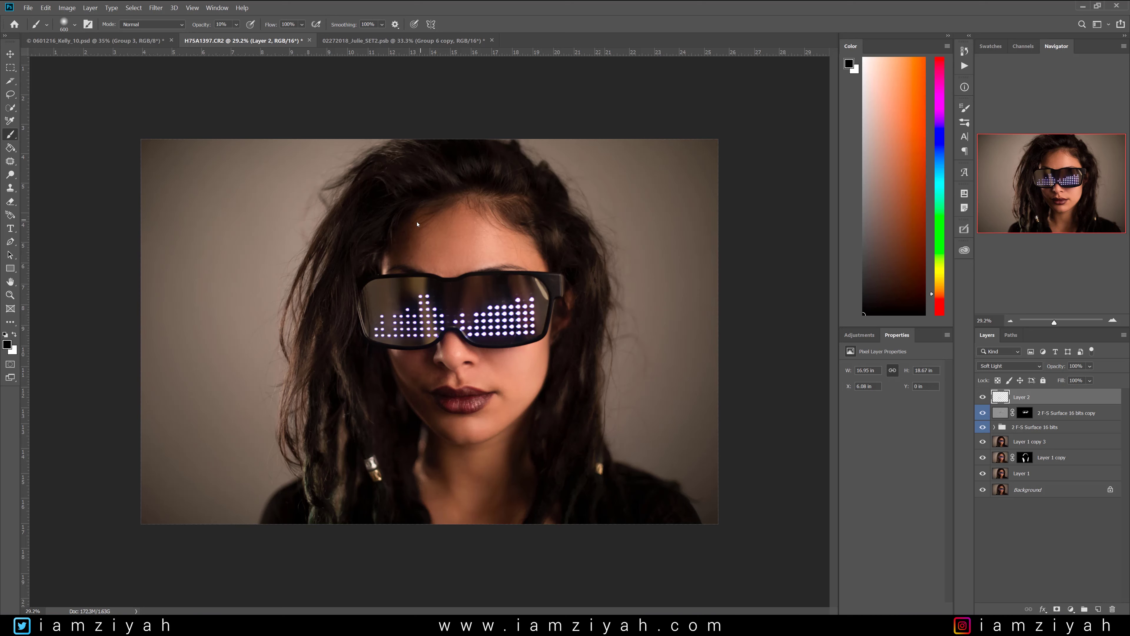
{"action": "scroll", "coordinate": [430, 446], "scroll_direction": "down", "scroll_amount": 2}
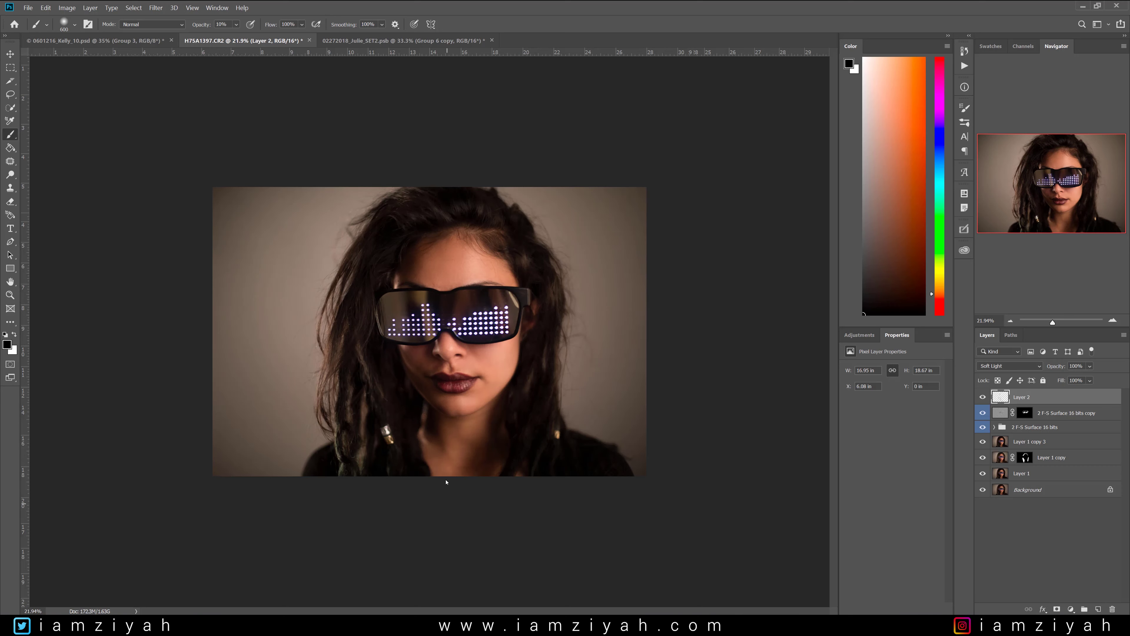
Toggle Layer 2's visibility to compare the portrait before and after the dodging and burning.
{"action": "left_click", "coordinate": [983, 397]}
{"action": "left_click", "coordinate": [983, 397]}
{"action": "left_click", "coordinate": [984, 397]}
{"action": "left_click", "coordinate": [983, 397]}
{"action": "left_click", "coordinate": [983, 397]}
{"action": "left_click", "coordinate": [983, 396]}
{"action": "scroll", "coordinate": [984, 397], "scroll_direction": "up", "scroll_amount": 3}
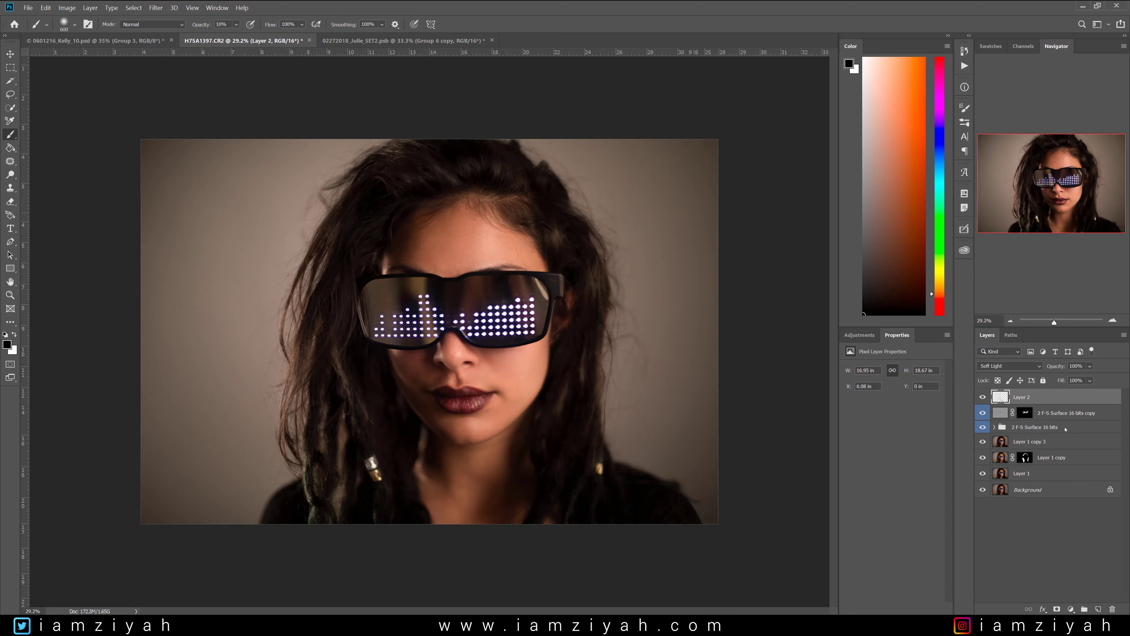
Duplicate Layer 2, the high-pass layer and the frequency separation group, and merge the copies into one layer.
{"action": "left_click", "coordinate": [1066, 428], "text": "shift"}
{"action": "key", "text": "ctrl+j"}
{"action": "right_click", "coordinate": [1066, 417]}
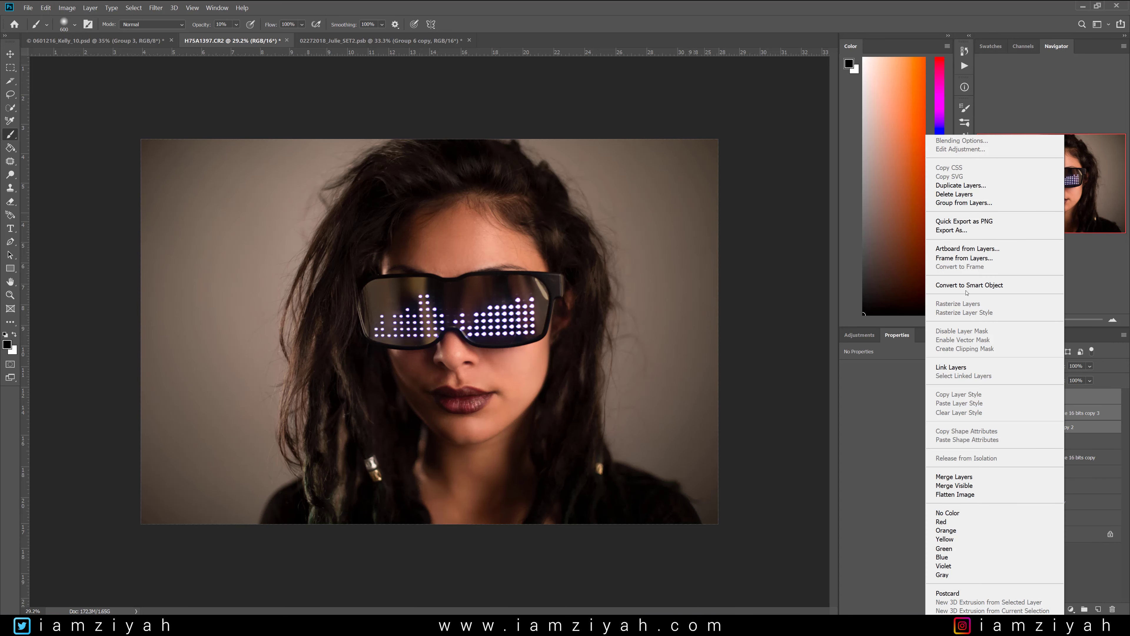
{"action": "left_click", "coordinate": [954, 476]}
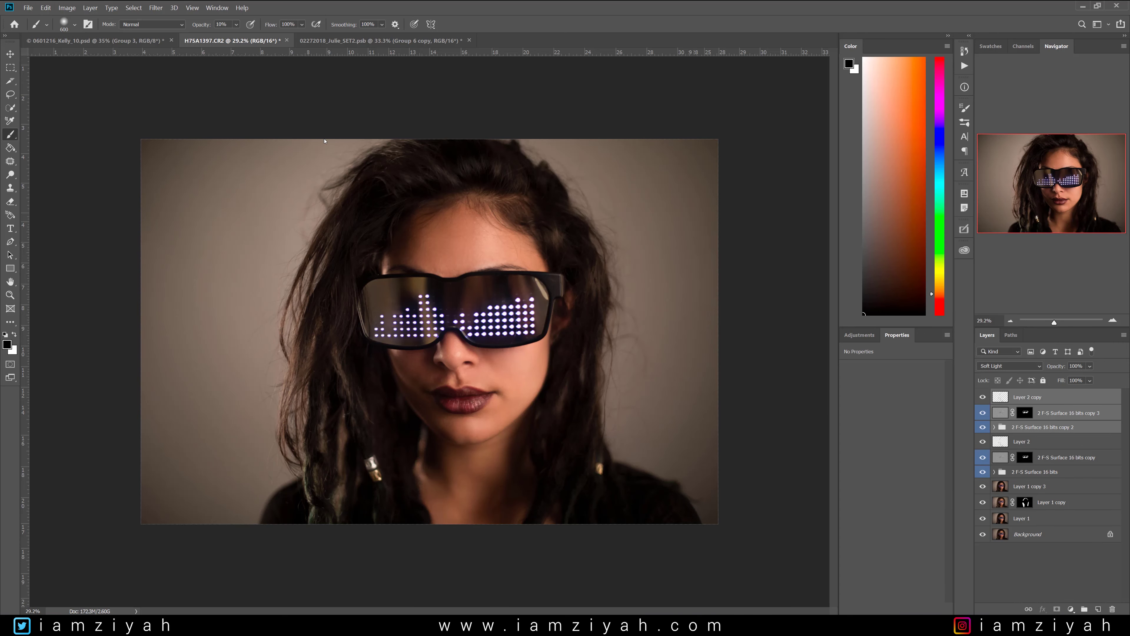
Apply the Camera Raw Filter with a post-crop vignette of amount -23 in the Paint Overlay style.
{"action": "left_click", "coordinate": [156, 8]}
{"action": "left_click", "coordinate": [187, 69]}
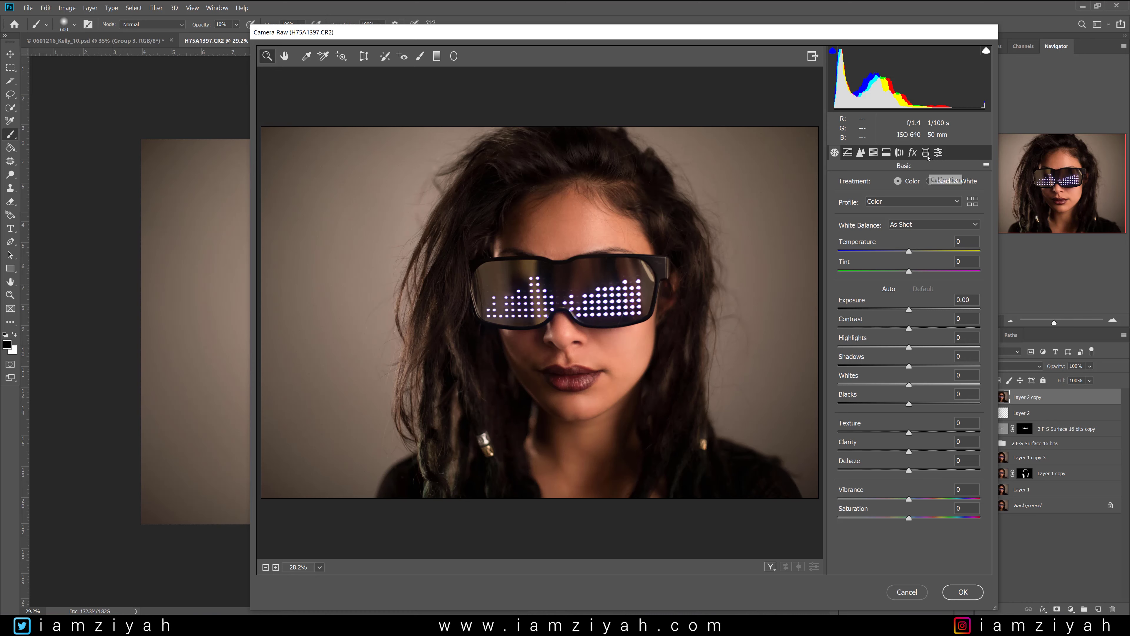
{"action": "left_click", "coordinate": [912, 153]}
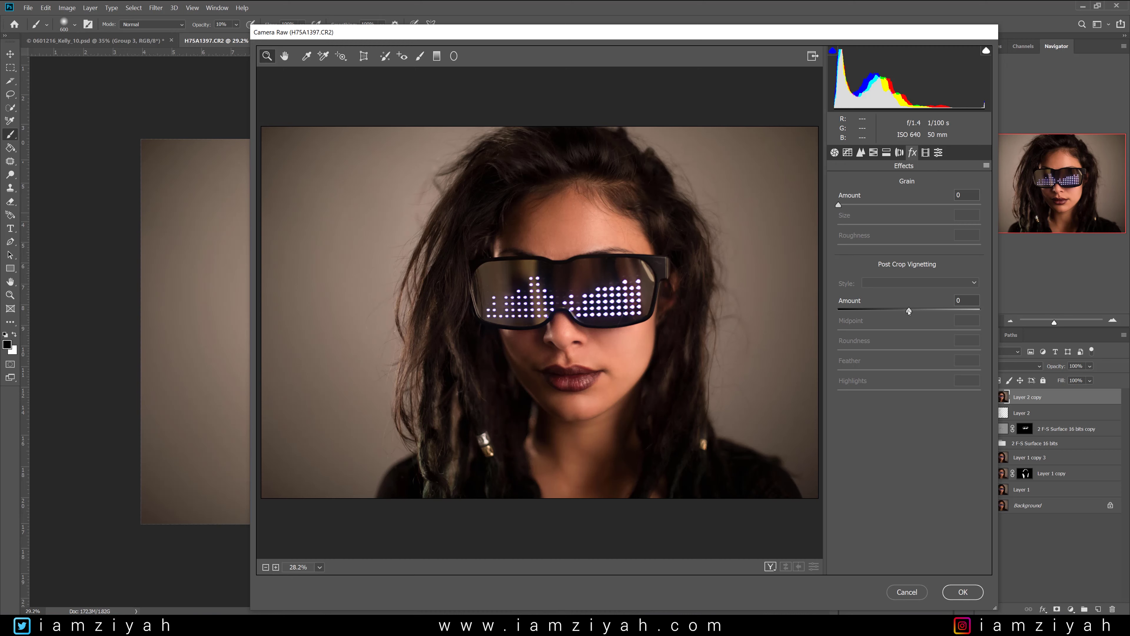
{"action": "mouse_move", "coordinate": [909, 311]}
{"action": "left_mouse_down"}
{"action": "mouse_move", "coordinate": [879, 309]}
{"action": "mouse_move", "coordinate": [906, 309]}
{"action": "mouse_move", "coordinate": [893, 303]}
{"action": "left_mouse_up"}
{"action": "left_click", "coordinate": [895, 284]}
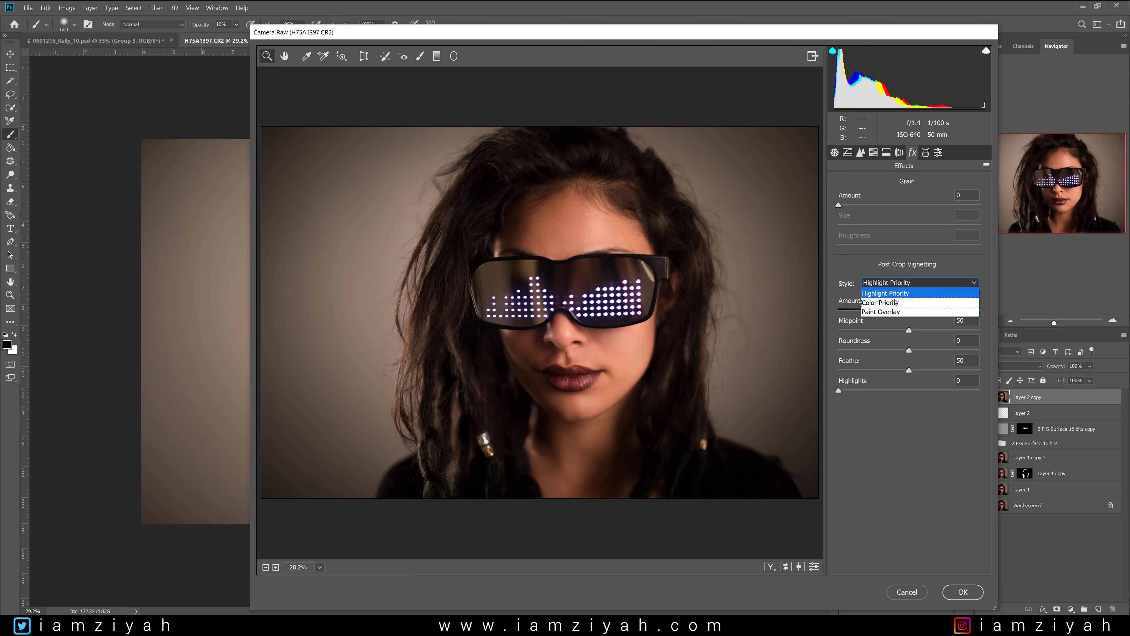
{"action": "left_click", "coordinate": [895, 303]}
{"action": "left_click", "coordinate": [908, 286]}
{"action": "left_click", "coordinate": [910, 312]}
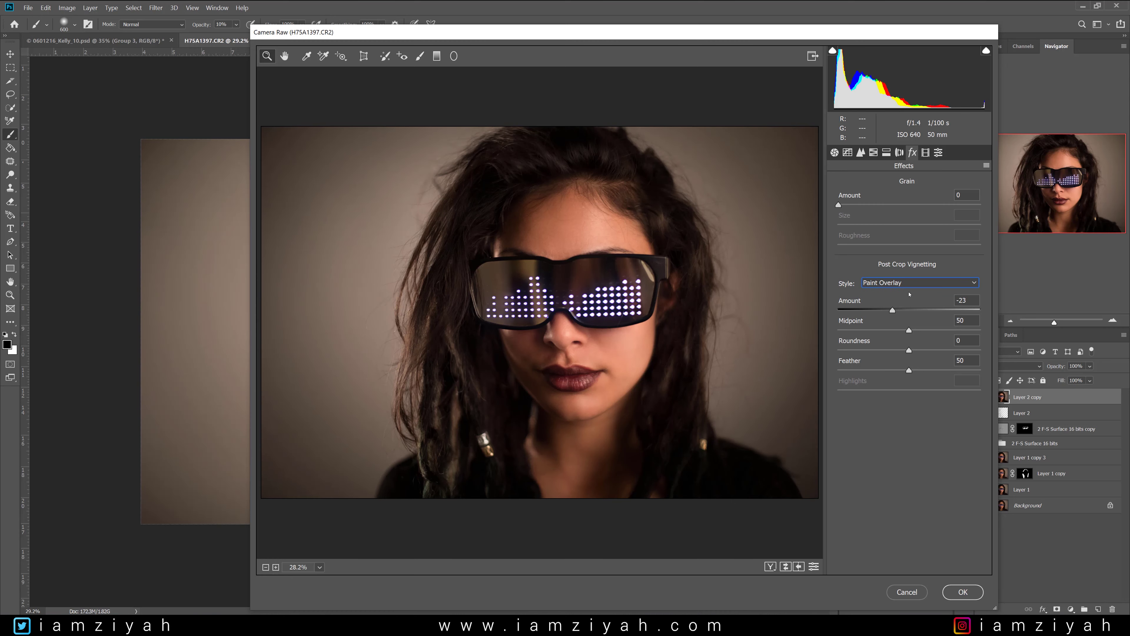
Refine the vignette with midpoint 45, feather 97, higher roundness and a subtle negative amount, and apply the filter.
{"action": "mouse_move", "coordinate": [894, 310]}
{"action": "left_mouse_down"}
{"action": "mouse_move", "coordinate": [884, 311]}
{"action": "mouse_move", "coordinate": [899, 334]}
{"action": "mouse_move", "coordinate": [817, 336]}
{"action": "mouse_move", "coordinate": [962, 330]}
{"action": "mouse_move", "coordinate": [890, 332]}
{"action": "left_mouse_up"}
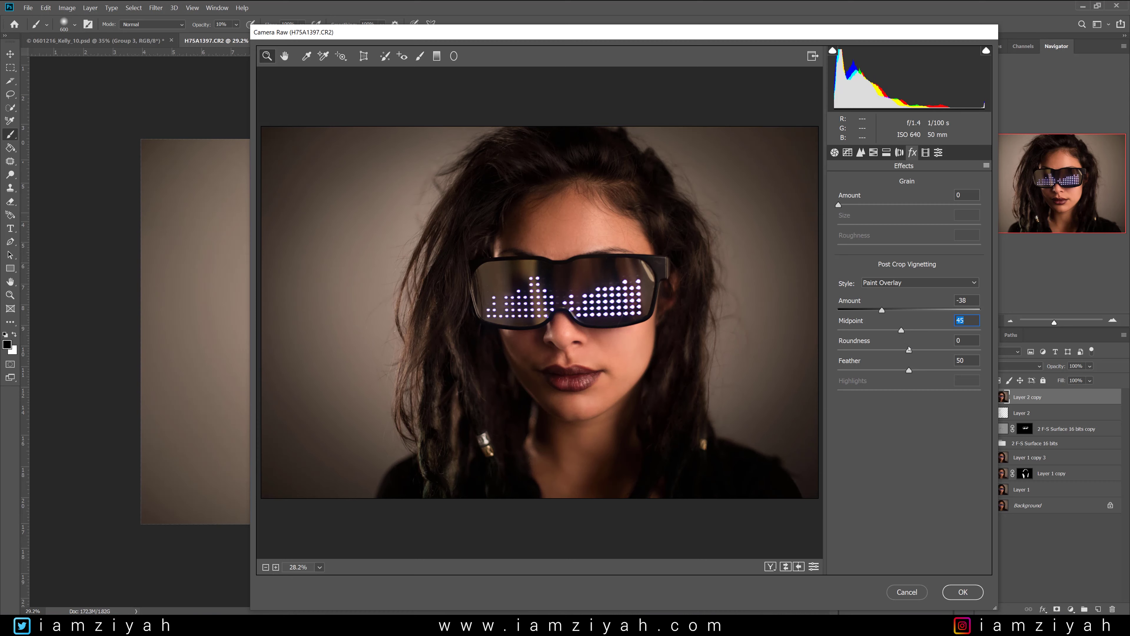
{"action": "left_click_drag", "start_coordinate": [911, 371], "coordinate": [975, 370]}
{"action": "left_click_drag", "start_coordinate": [881, 311], "coordinate": [870, 311]}
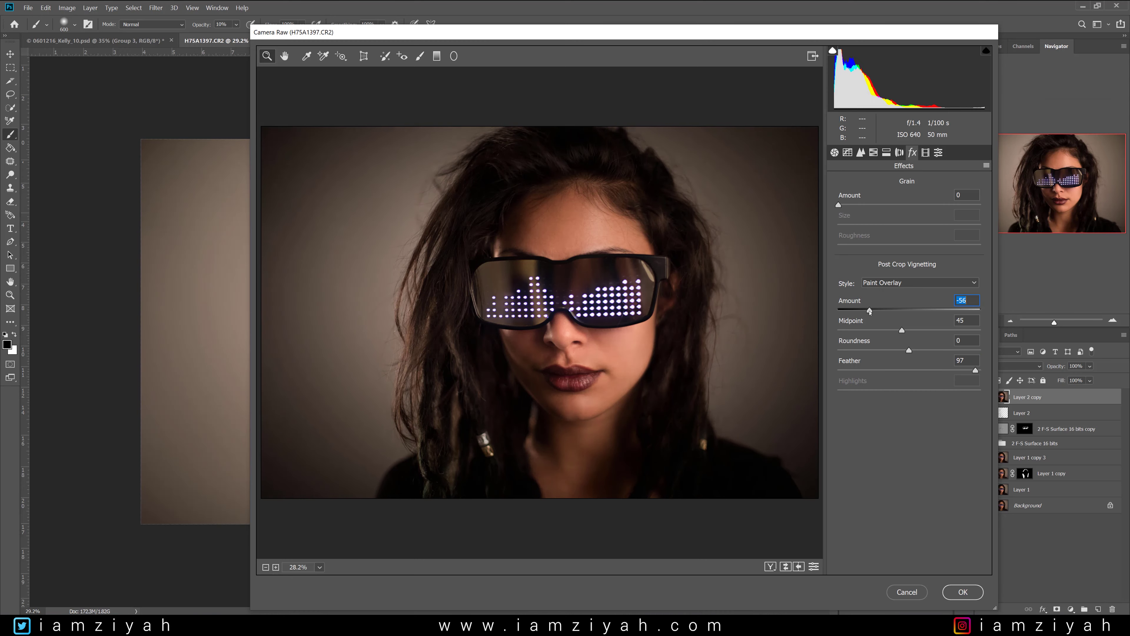
{"action": "mouse_move", "coordinate": [909, 350]}
{"action": "left_mouse_down"}
{"action": "mouse_move", "coordinate": [864, 353]}
{"action": "mouse_move", "coordinate": [952, 352]}
{"action": "mouse_move", "coordinate": [927, 356]}
{"action": "left_mouse_up"}
{"action": "left_click_drag", "start_coordinate": [870, 310], "coordinate": [900, 310]}
{"action": "left_click", "coordinate": [963, 592]}
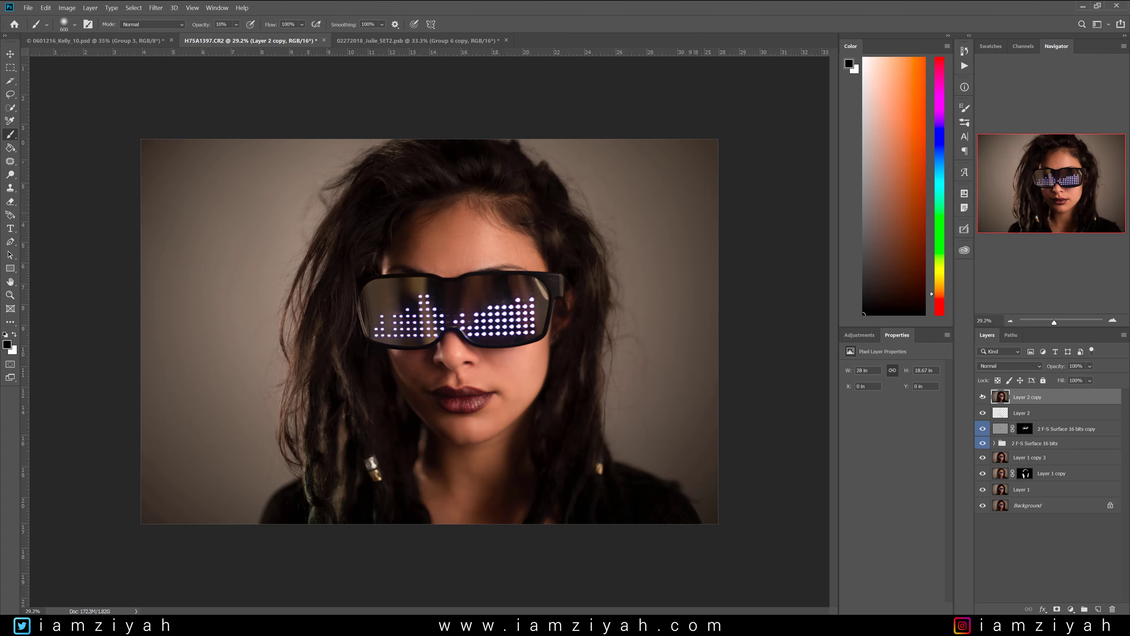
Switch to the car photo document and inspect the composite's layers in Group 6, including the Group 4 model shot.
{"action": "key", "text": "ctrl+Tab"}
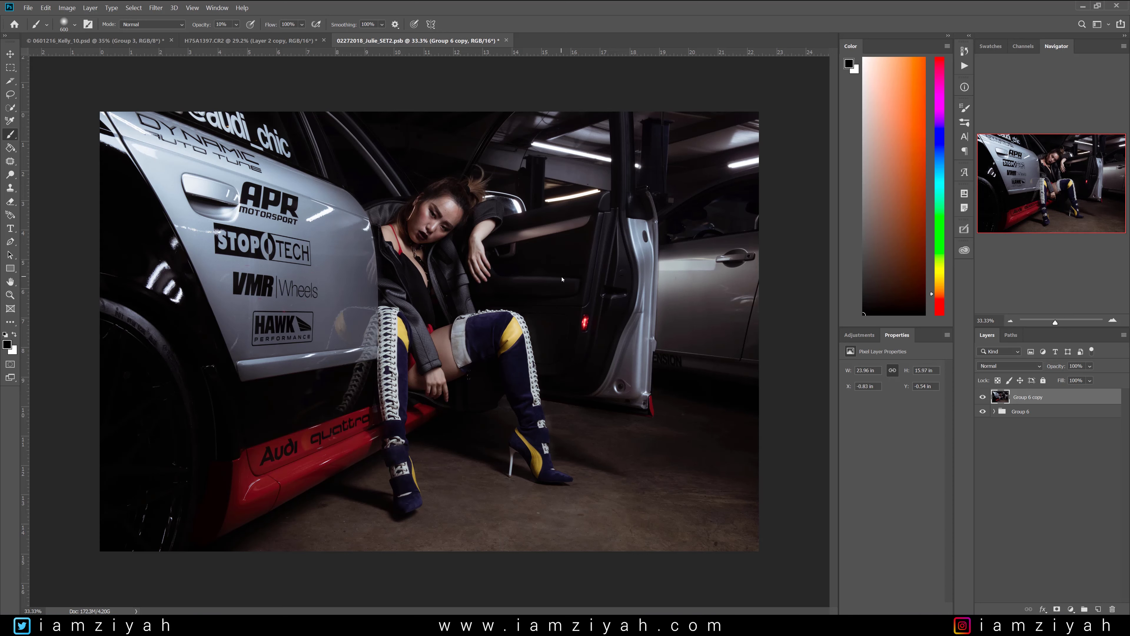
{"action": "left_click", "coordinate": [983, 396]}
{"action": "left_click", "coordinate": [995, 411]}
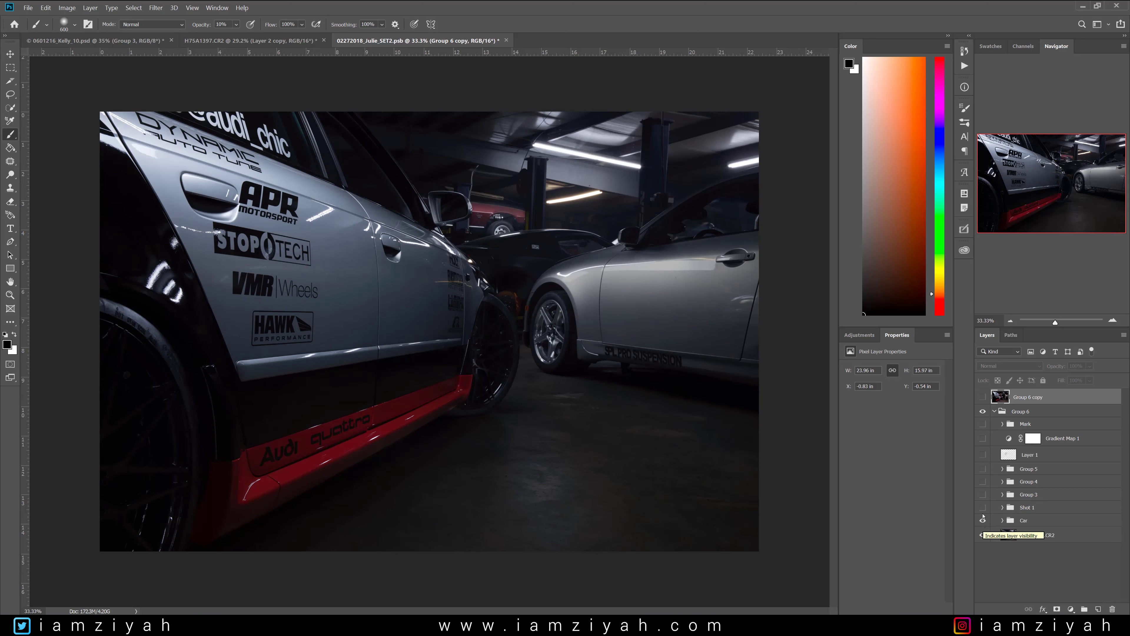
{"action": "left_click", "coordinate": [983, 482]}
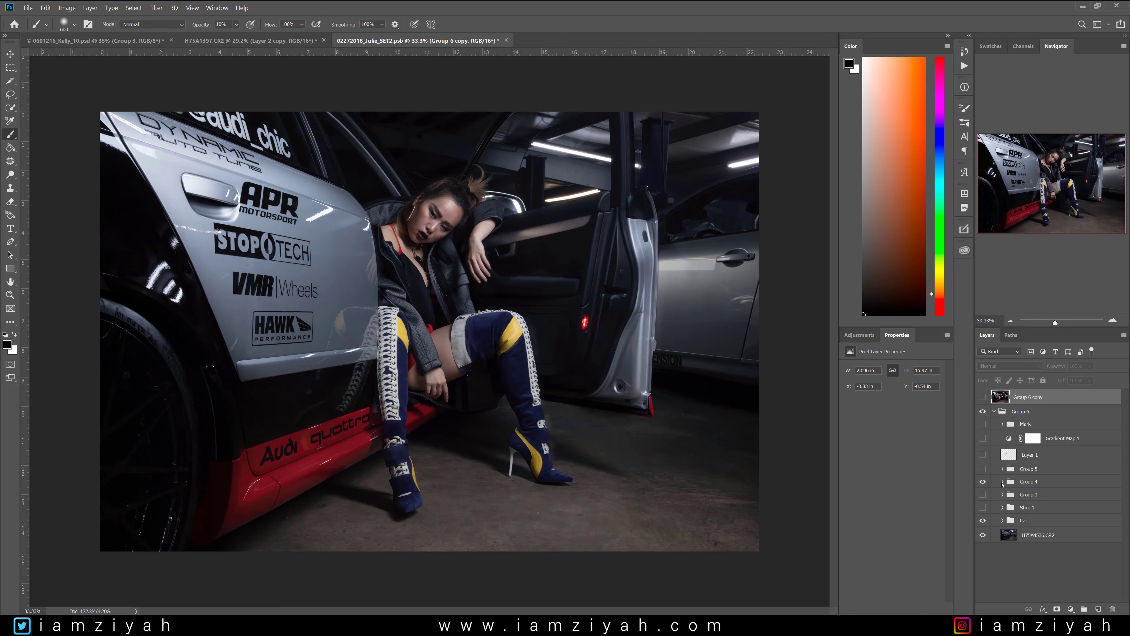
{"action": "left_click", "coordinate": [1002, 481]}
{"action": "left_click", "coordinate": [1002, 481]}
{"action": "left_click", "coordinate": [994, 411]}
{"action": "left_click", "coordinate": [983, 397]}
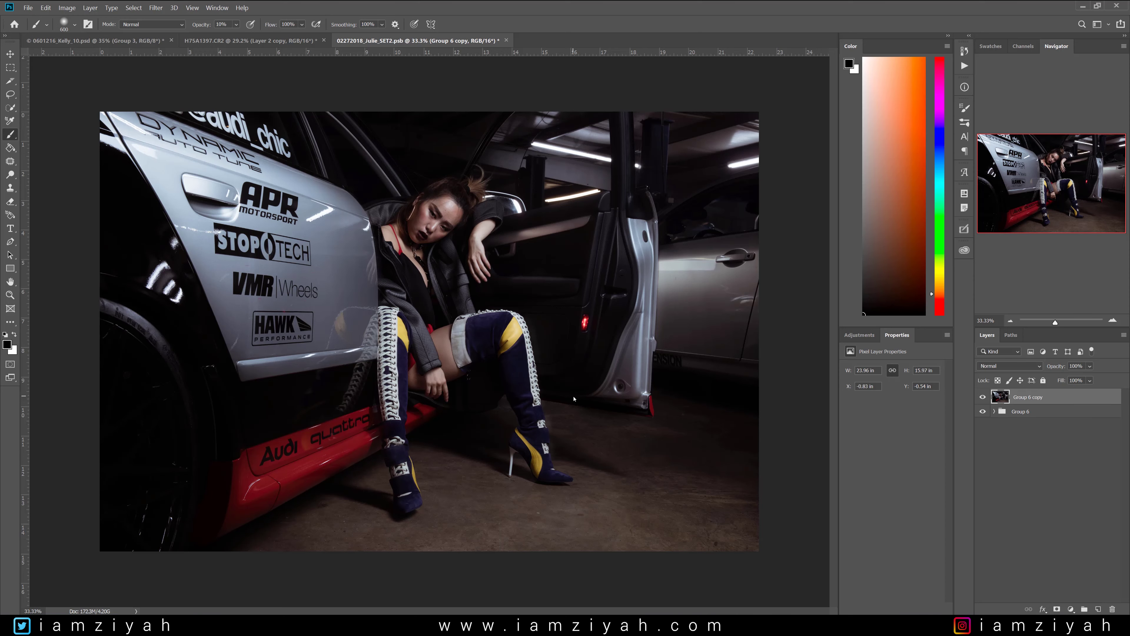
Duplicate the Group 6 copy layer.
{"action": "key", "text": "ctrl+minus"}
{"action": "key", "text": "ctrl+j"}
{"action": "scroll", "coordinate": [448, 173], "scroll_direction": "up", "scroll_amount": 5}
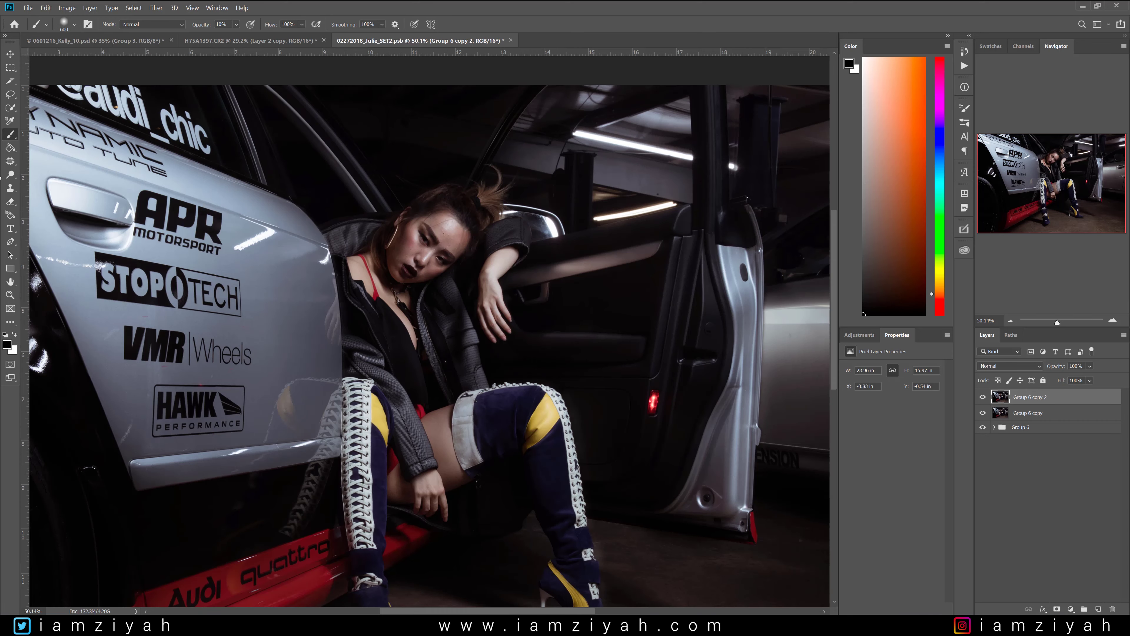
Remove the blemishes in the middle and lower part of the model's forehead with the Patch tool.
{"action": "key", "text": "j"}
{"action": "scroll", "coordinate": [494, 353], "scroll_direction": "up", "scroll_amount": 10}
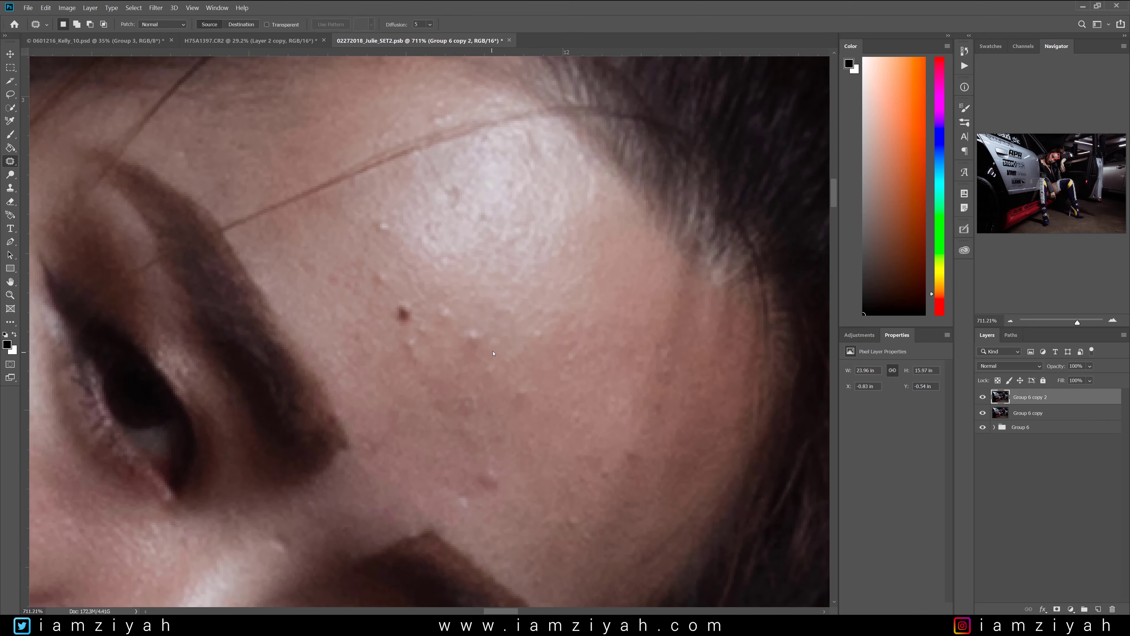
{"action": "mouse_move", "coordinate": [489, 354]}
{"action": "left_mouse_down"}
{"action": "mouse_move", "coordinate": [473, 353]}
{"action": "mouse_move", "coordinate": [472, 336]}
{"action": "mouse_move", "coordinate": [498, 332]}
{"action": "mouse_move", "coordinate": [490, 354]}
{"action": "mouse_move", "coordinate": [519, 357]}
{"action": "mouse_move", "coordinate": [510, 374]}
{"action": "mouse_move", "coordinate": [534, 406]}
{"action": "mouse_move", "coordinate": [550, 378]}
{"action": "left_mouse_up"}
{"action": "key", "text": "ctrl+d"}
{"action": "mouse_move", "coordinate": [582, 329]}
{"action": "left_mouse_down"}
{"action": "mouse_move", "coordinate": [557, 398]}
{"action": "mouse_move", "coordinate": [512, 375]}
{"action": "mouse_move", "coordinate": [574, 334]}
{"action": "left_mouse_up"}
{"action": "left_click", "coordinate": [574, 395]}
{"action": "mouse_move", "coordinate": [522, 485]}
{"action": "left_mouse_down"}
{"action": "mouse_move", "coordinate": [465, 472]}
{"action": "mouse_move", "coordinate": [518, 490]}
{"action": "left_mouse_up"}
{"action": "left_click_drag", "start_coordinate": [486, 494], "coordinate": [519, 505]}
{"action": "mouse_move", "coordinate": [509, 457]}
{"action": "left_mouse_down"}
{"action": "mouse_move", "coordinate": [482, 493]}
{"action": "mouse_move", "coordinate": [509, 461]}
{"action": "mouse_move", "coordinate": [482, 469]}
{"action": "left_mouse_up"}
{"action": "left_click", "coordinate": [512, 489]}
Patch the remaining spots and bumps on the forehead beside the eyebrow.
{"action": "mouse_move", "coordinate": [462, 427]}
{"action": "left_mouse_down"}
{"action": "mouse_move", "coordinate": [510, 400]}
{"action": "mouse_move", "coordinate": [483, 493]}
{"action": "mouse_move", "coordinate": [480, 461]}
{"action": "left_mouse_up"}
{"action": "key", "text": "ctrl+d"}
{"action": "mouse_move", "coordinate": [514, 454]}
{"action": "left_mouse_down"}
{"action": "mouse_move", "coordinate": [492, 418]}
{"action": "mouse_move", "coordinate": [410, 424]}
{"action": "mouse_move", "coordinate": [471, 499]}
{"action": "mouse_move", "coordinate": [428, 418]}
{"action": "left_mouse_up"}
{"action": "key", "text": "ctrl+d"}
{"action": "left_click_drag", "start_coordinate": [447, 459], "coordinate": [462, 429]}
{"action": "key", "text": "ctrl+d"}
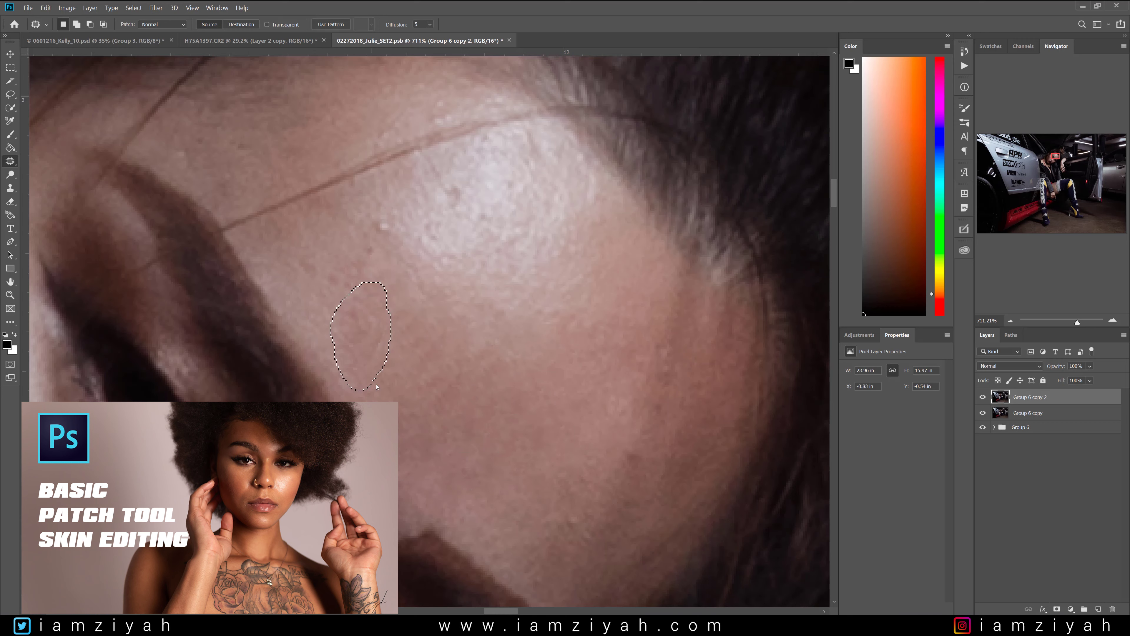
{"action": "mouse_move", "coordinate": [442, 320]}
{"action": "left_mouse_down"}
{"action": "mouse_move", "coordinate": [366, 272]}
{"action": "mouse_move", "coordinate": [442, 320]}
{"action": "left_mouse_up"}
{"action": "left_click_drag", "start_coordinate": [447, 369], "coordinate": [482, 345]}
{"action": "key", "text": "ctrl+d"}
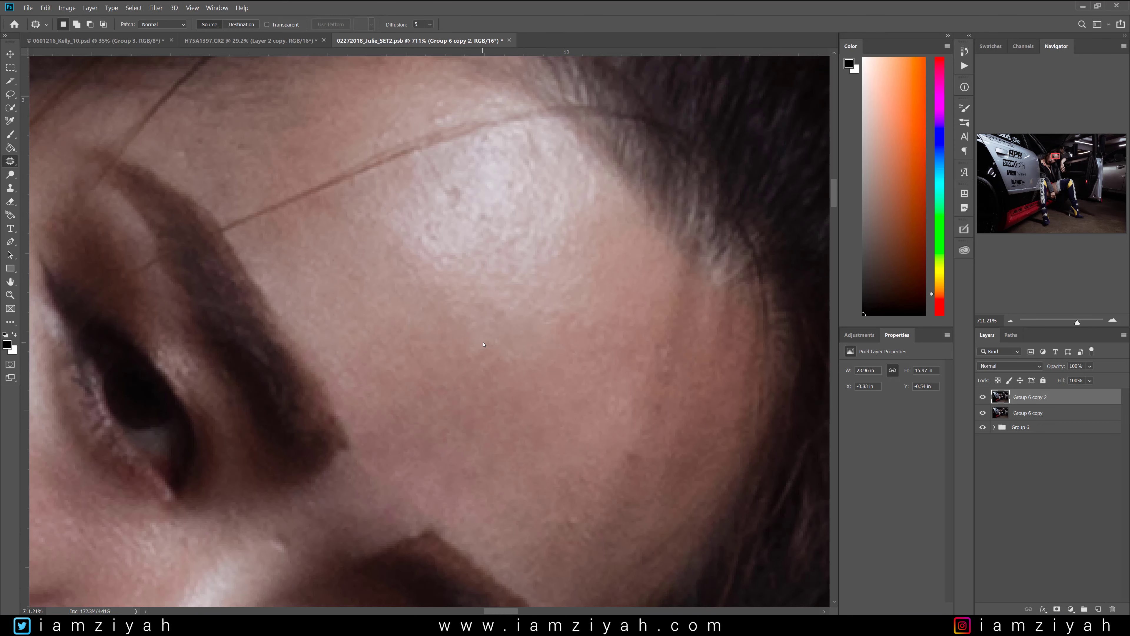